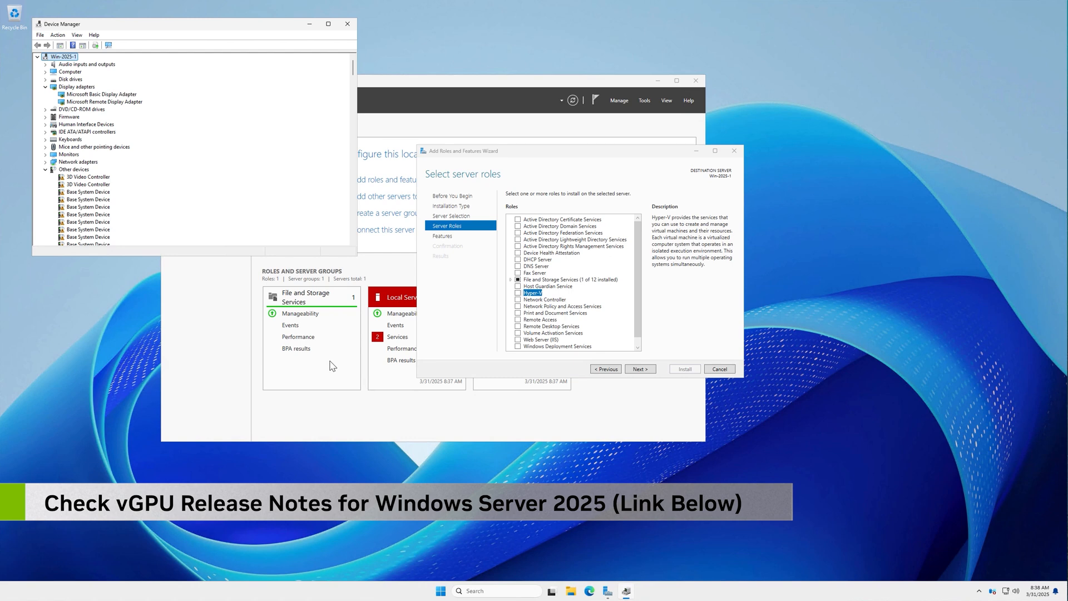
# Select the Hyper-V role with its management tools and keep the default features, virtual switch and migration settings.
pyautogui.click(519, 293)
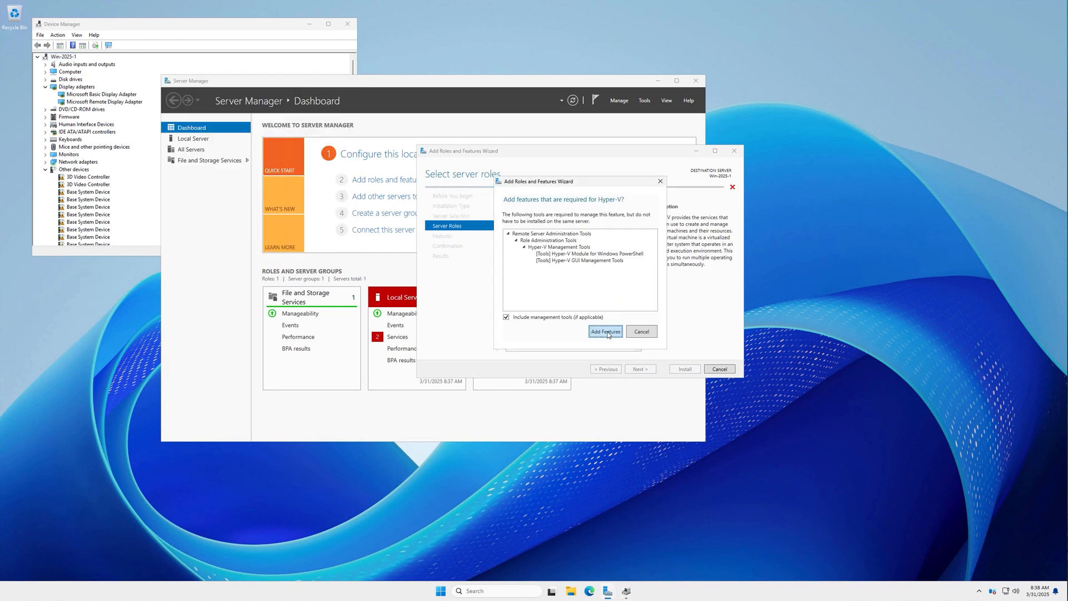
pyautogui.click(606, 332)
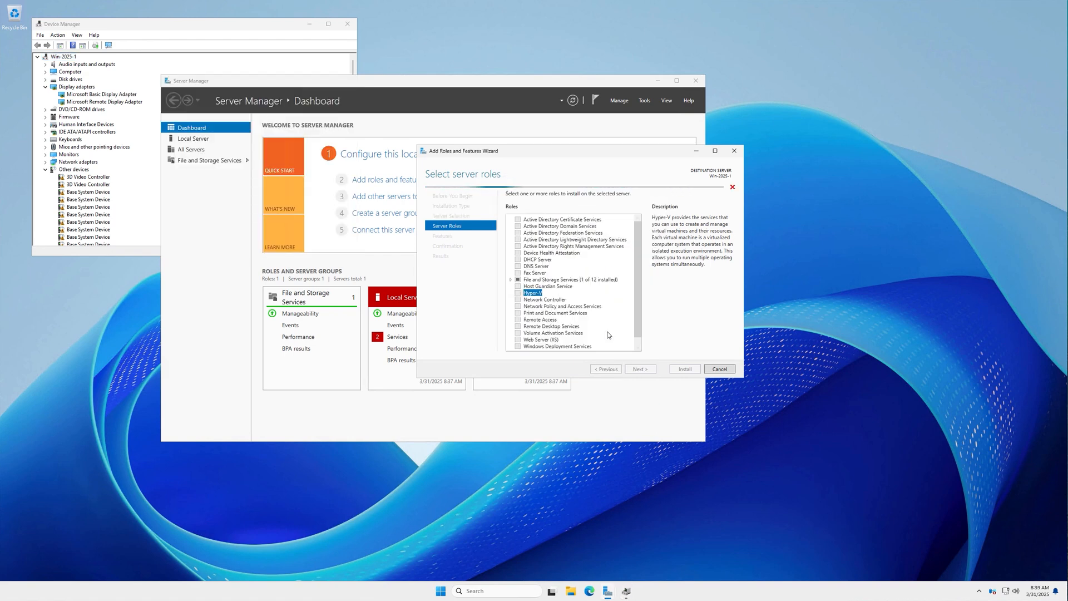
pyautogui.click(639, 367)
pyautogui.click(643, 371)
pyautogui.click(643, 370)
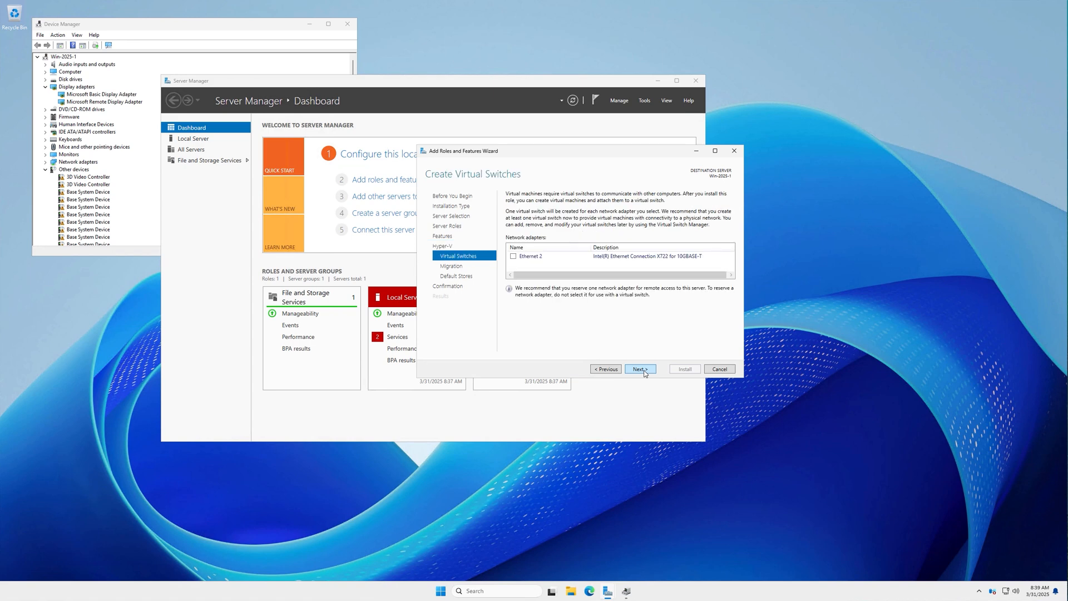
pyautogui.click(641, 370)
pyautogui.click(642, 370)
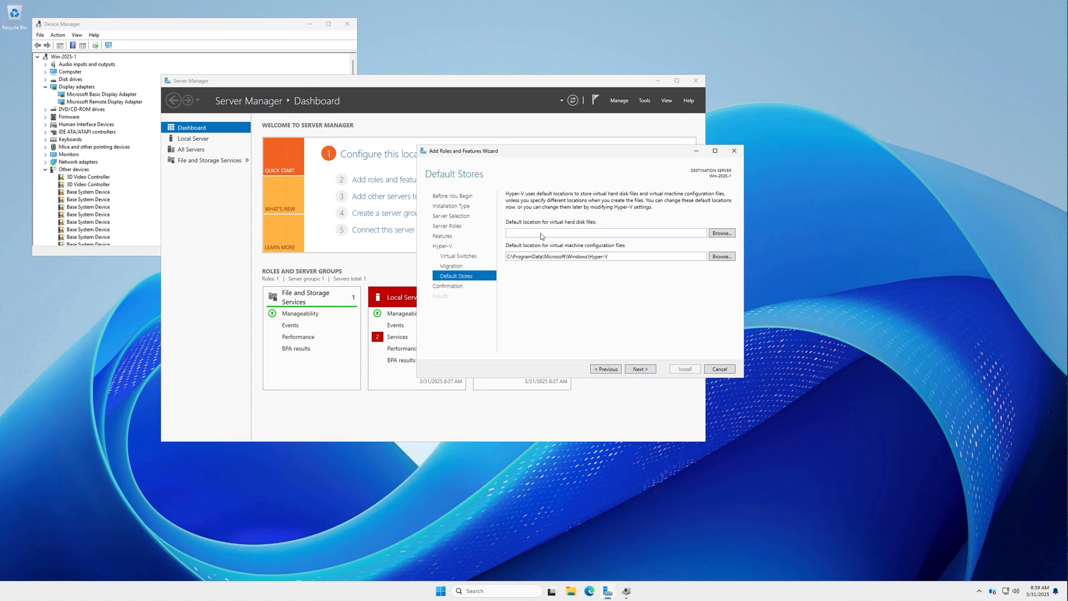
# Create a VMs folder on the C: drive and set it as the default location for virtual hard disk files.
pyautogui.click(722, 233)
pyautogui.doubleClick(515, 355)
pyautogui.click(494, 419)
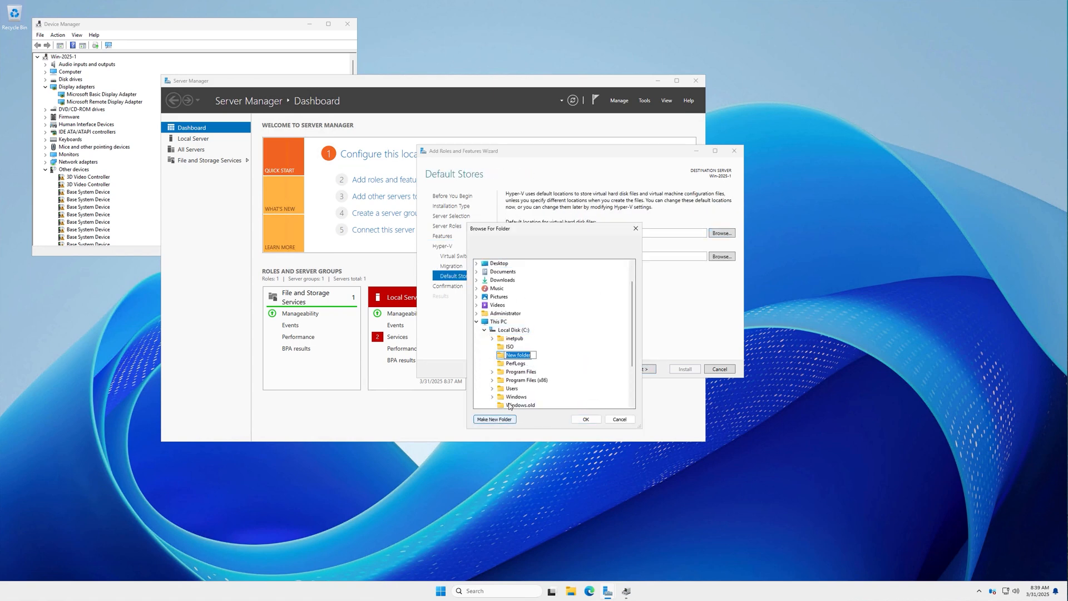
pyautogui.write('VMs')
pyautogui.press('Return')
pyautogui.click(586, 419)
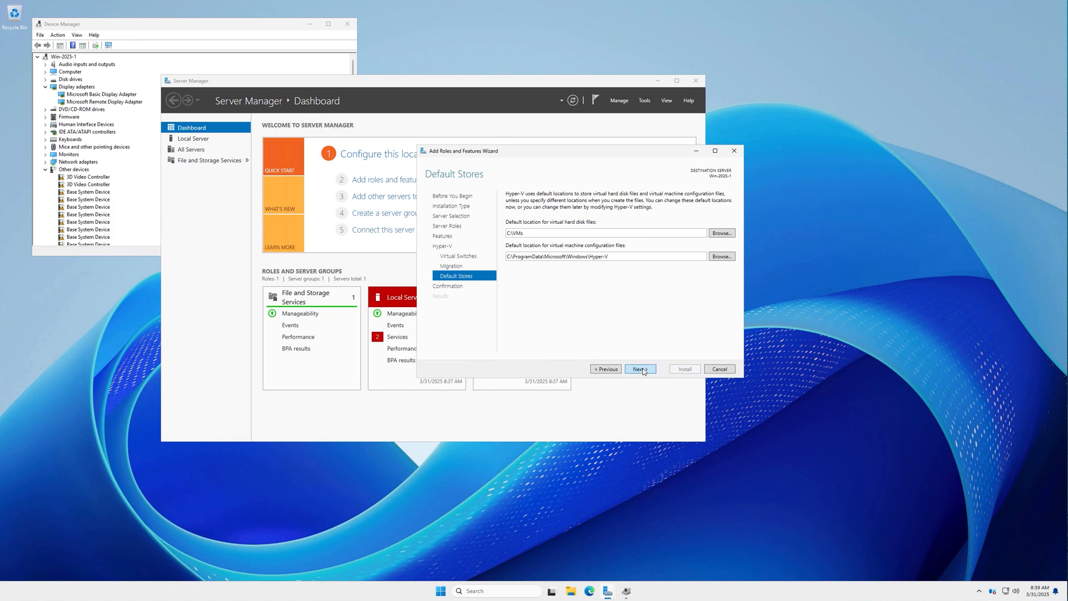
# Install the Hyper-V role with the chosen settings and close the Add Roles and Features Wizard.
pyautogui.click(642, 369)
pyautogui.click(689, 370)
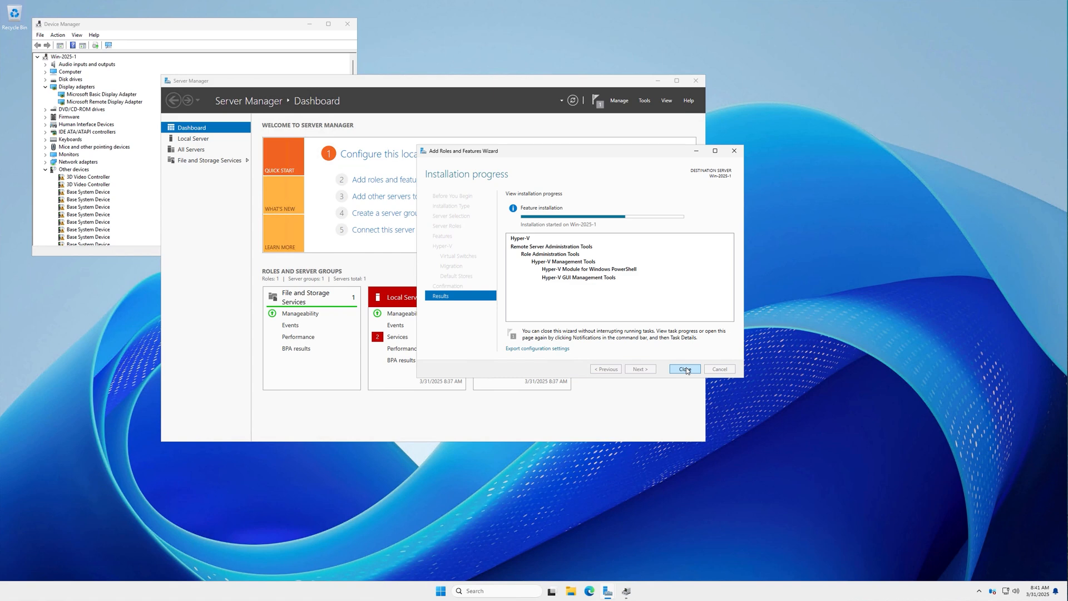
pyautogui.click(685, 370)
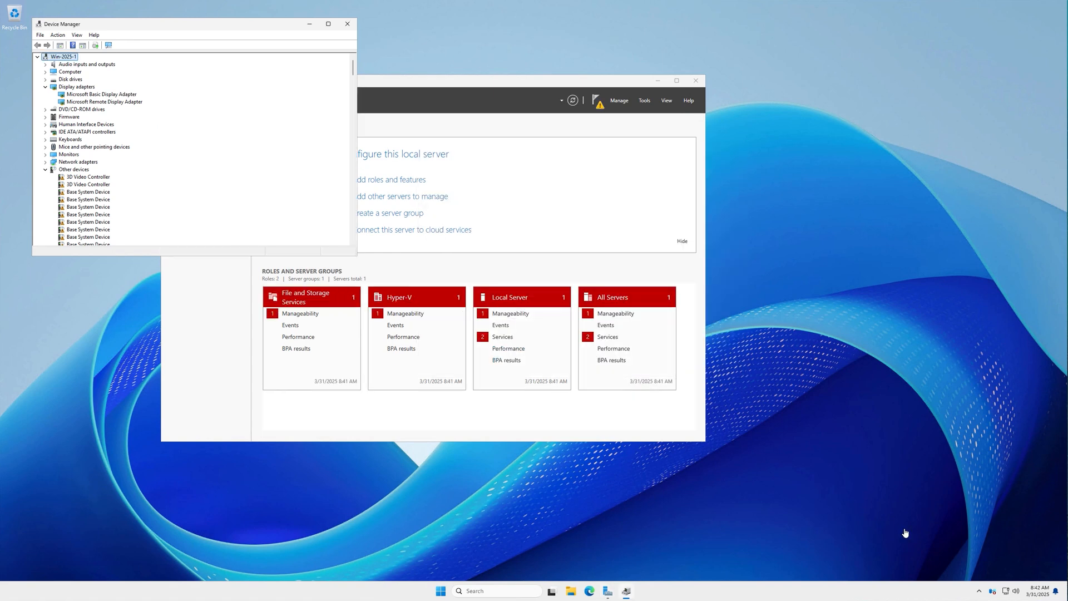
# Open Windows Admin Center Setup, download the latest installer and launch it.
pyautogui.click(993, 591)
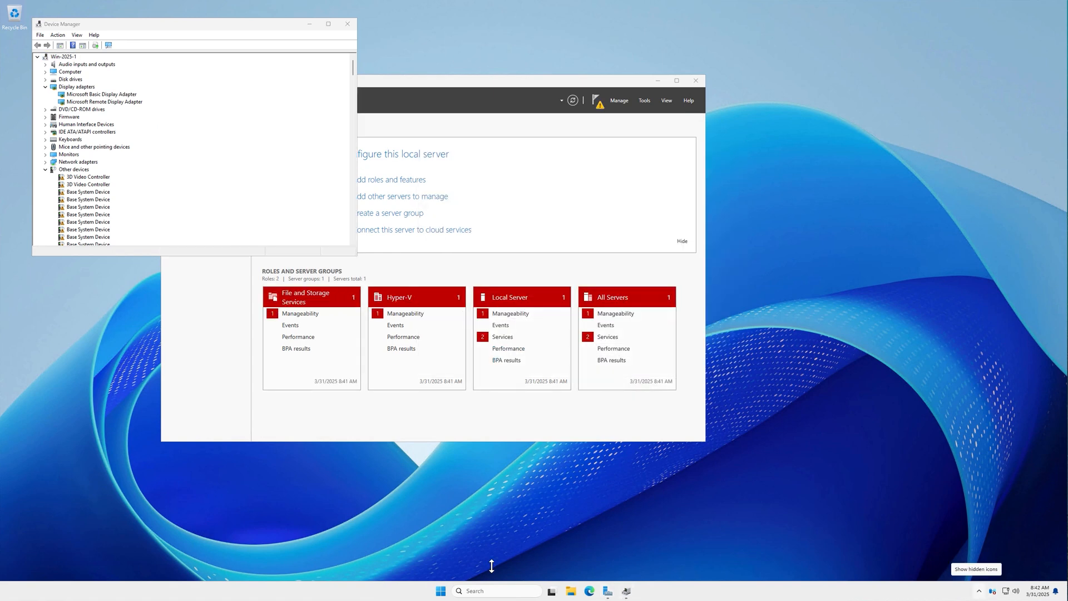
pyautogui.click(440, 591)
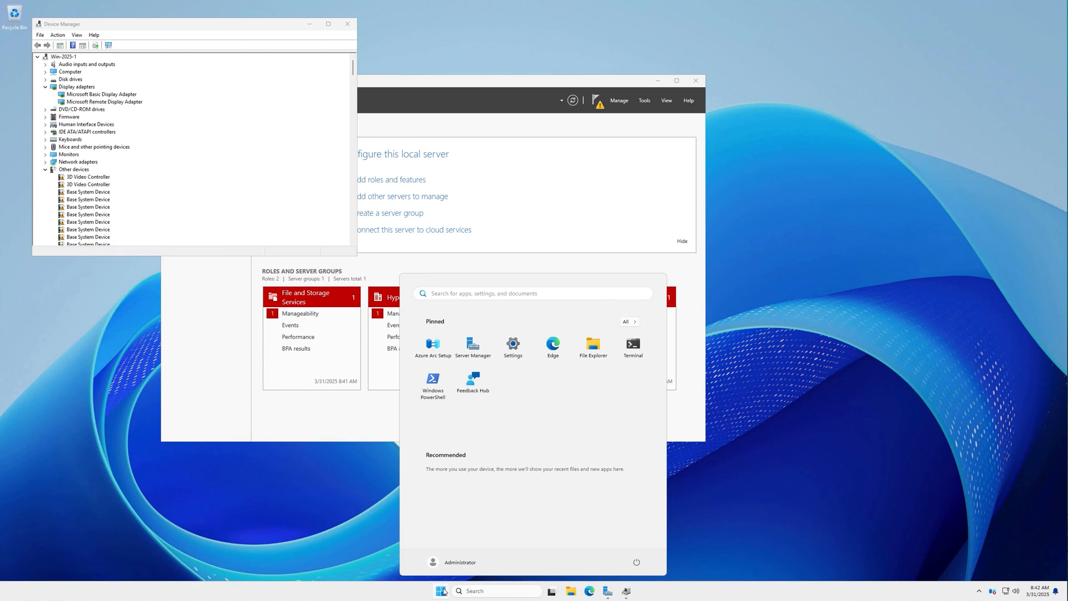
pyautogui.write('win')
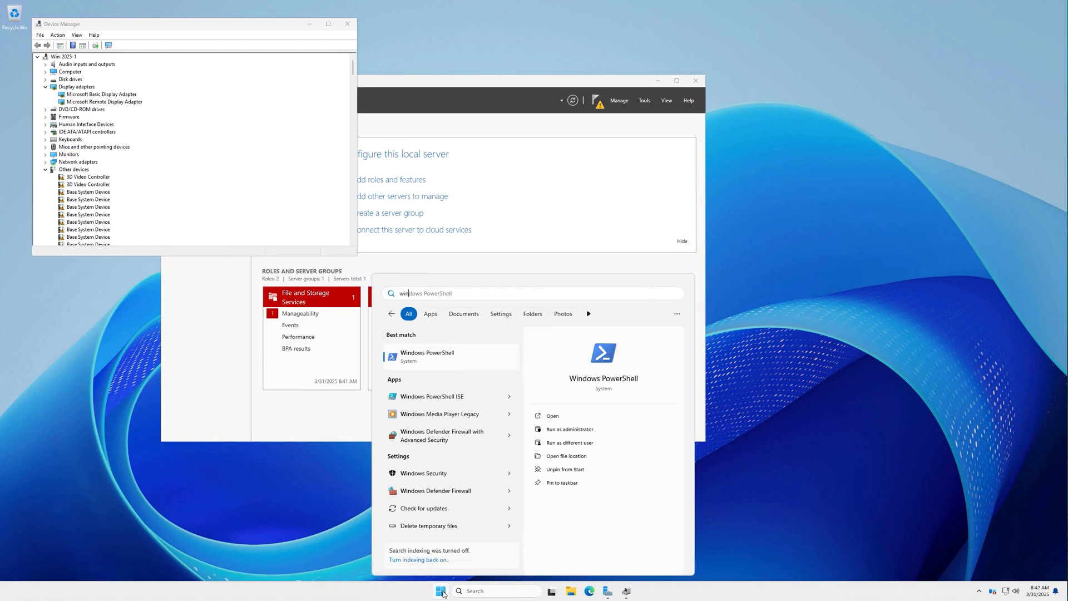
pyautogui.write('dows ad')
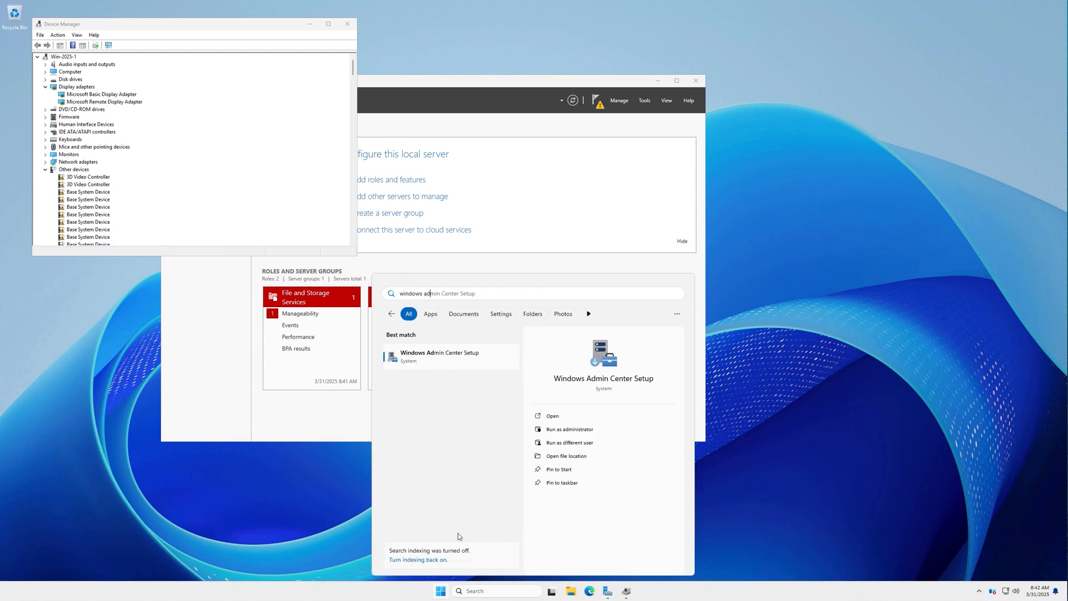
pyautogui.click(454, 356)
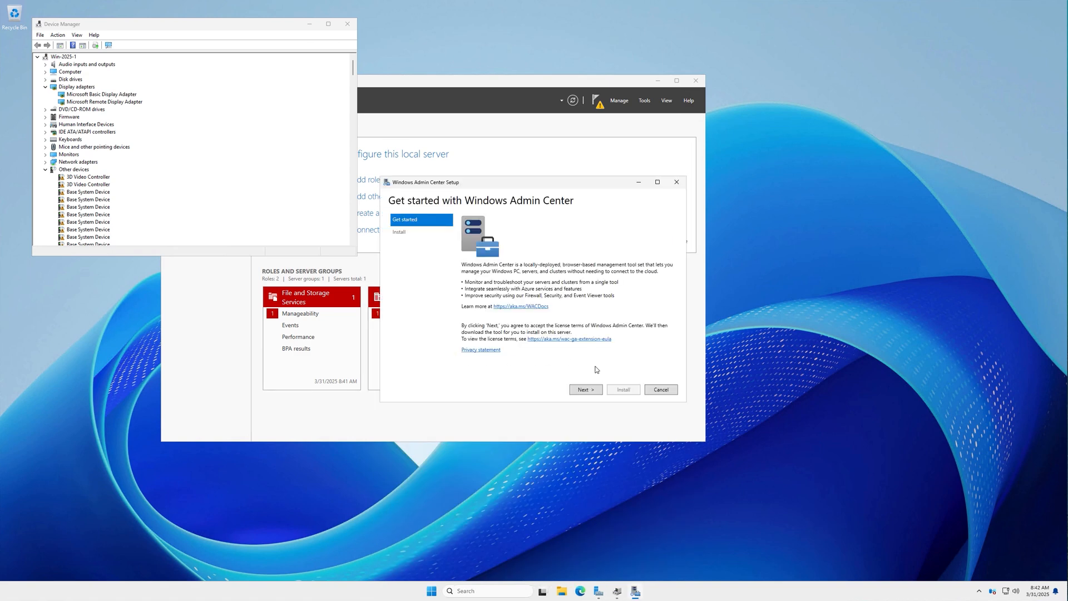
pyautogui.click(586, 391)
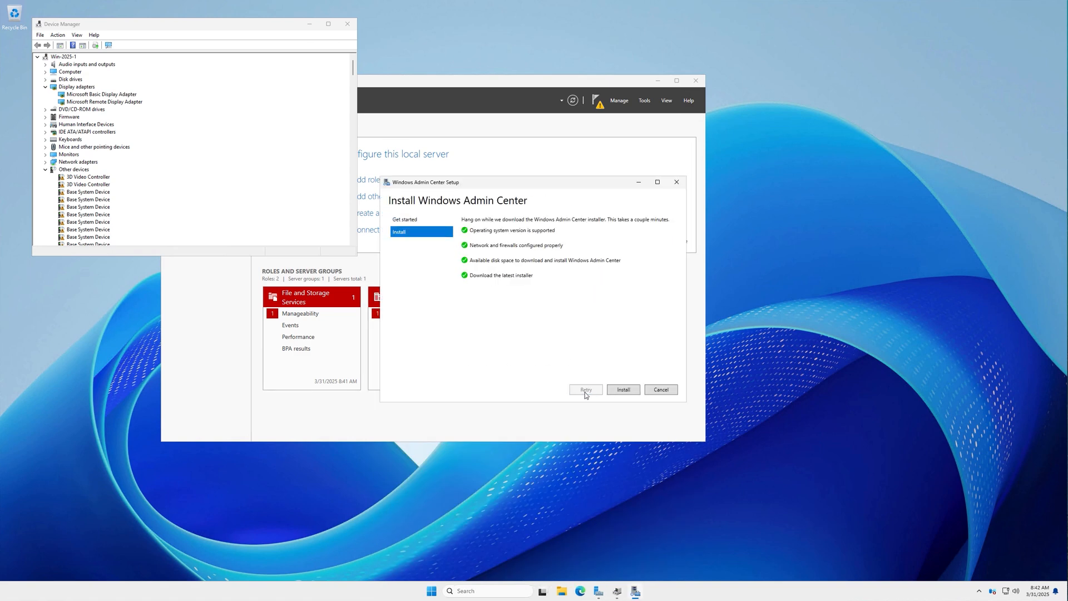
pyautogui.click(624, 390)
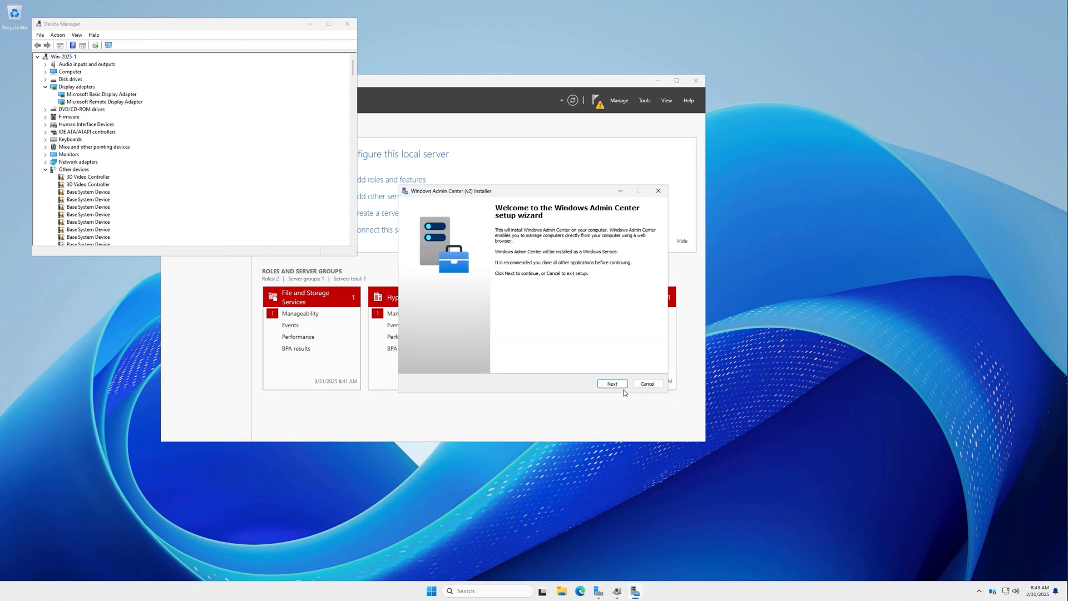
# Install Windows Admin Center using express setup, a self-signed certificate, automatic updates and required diagnostic data, and start it on finishing.
pyautogui.click(616, 384)
pyautogui.click(609, 385)
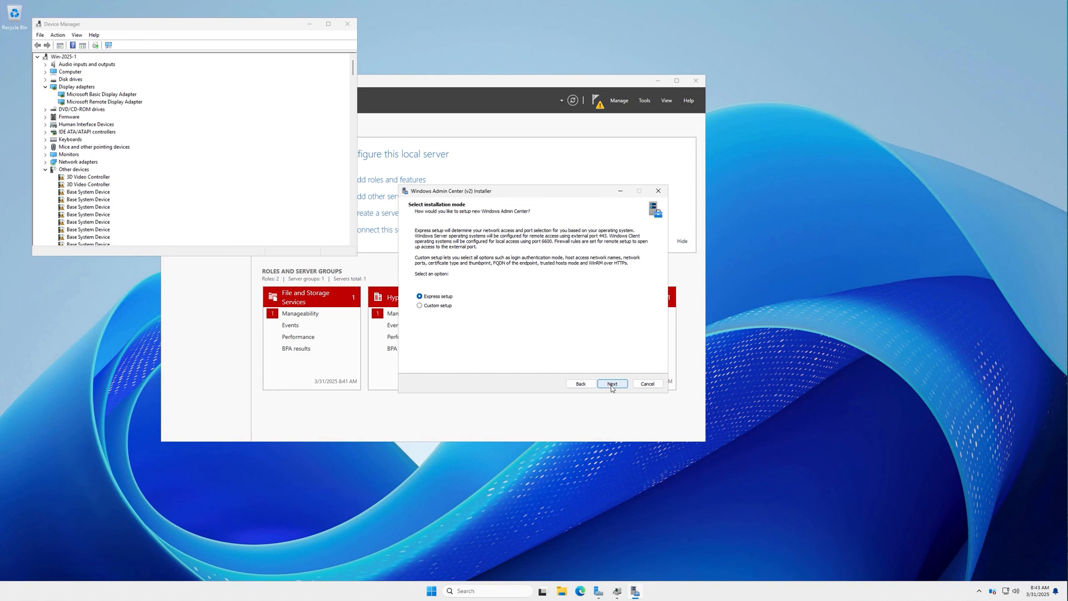
pyautogui.click(612, 385)
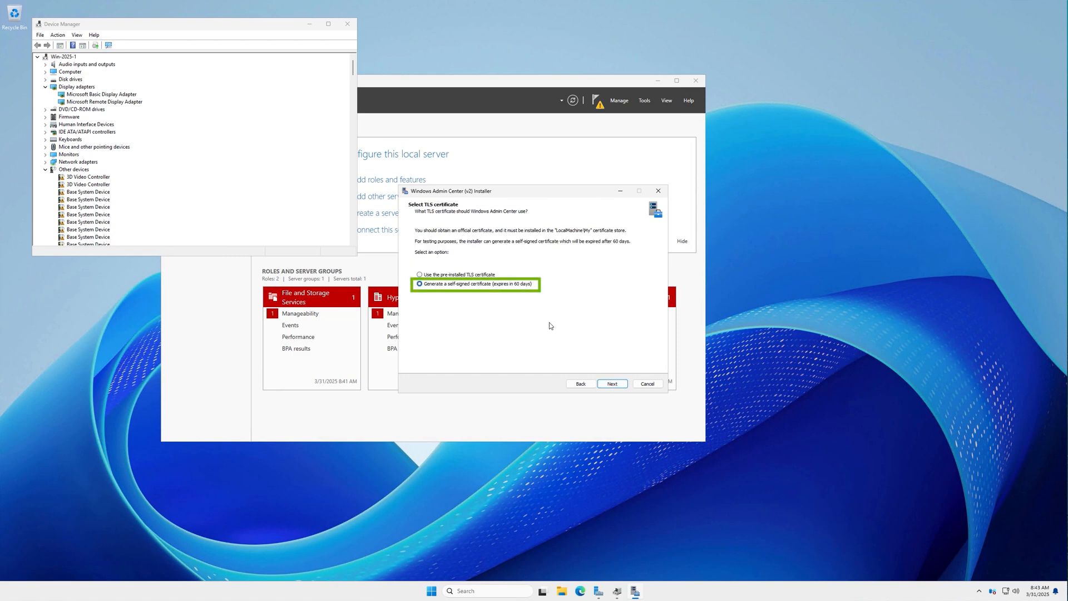
pyautogui.click(613, 384)
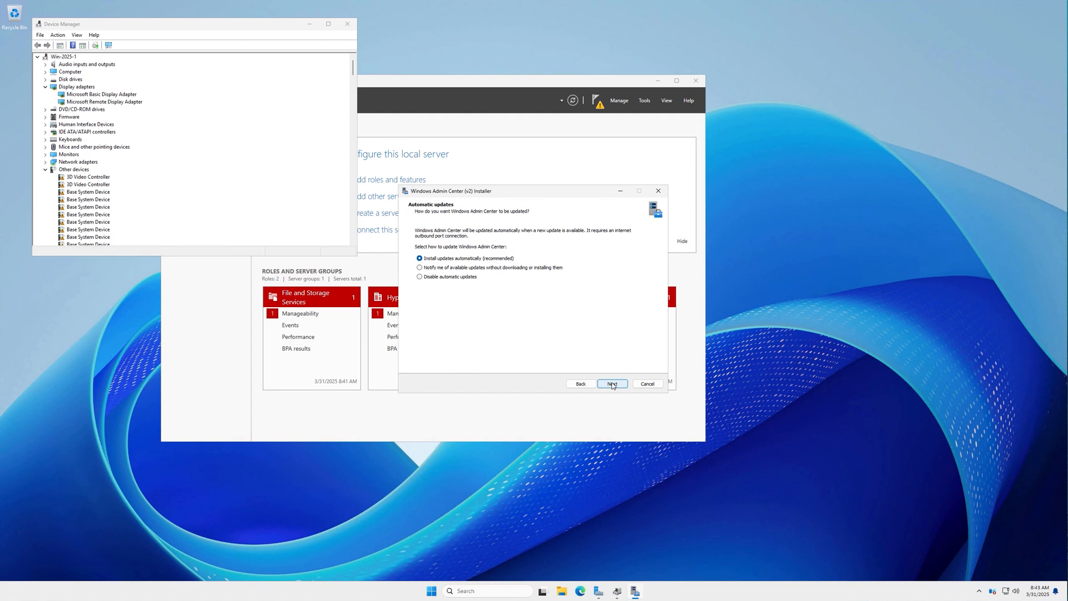
pyautogui.click(612, 384)
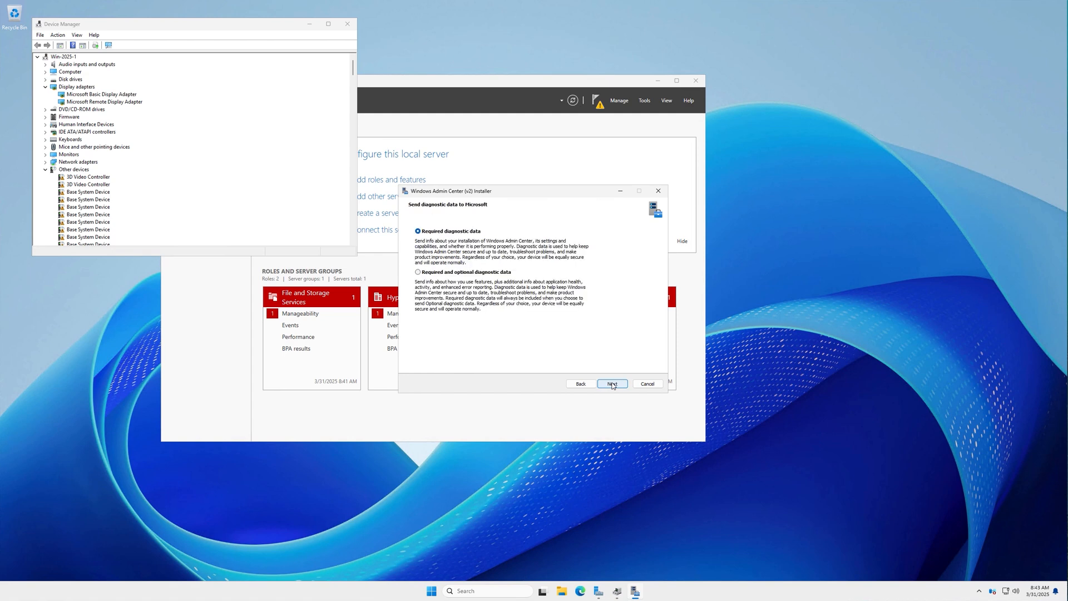
pyautogui.click(613, 384)
pyautogui.click(613, 384)
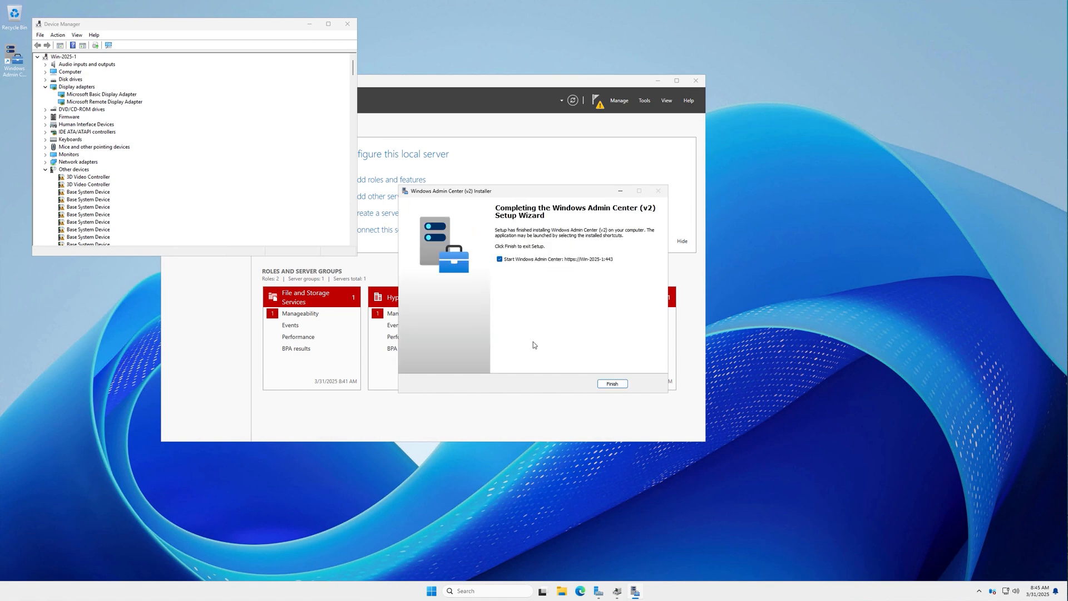
pyautogui.click(613, 382)
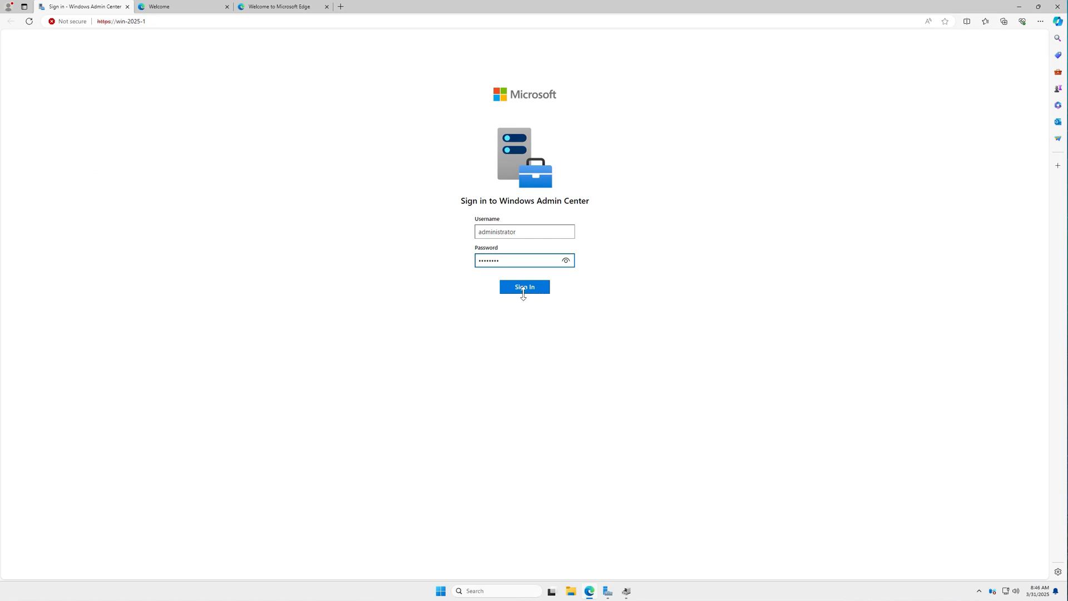
# Sign in to Windows Admin Center as administrator, dismiss the release notes and open the win-2025-1 gateway server.
pyautogui.click(523, 287)
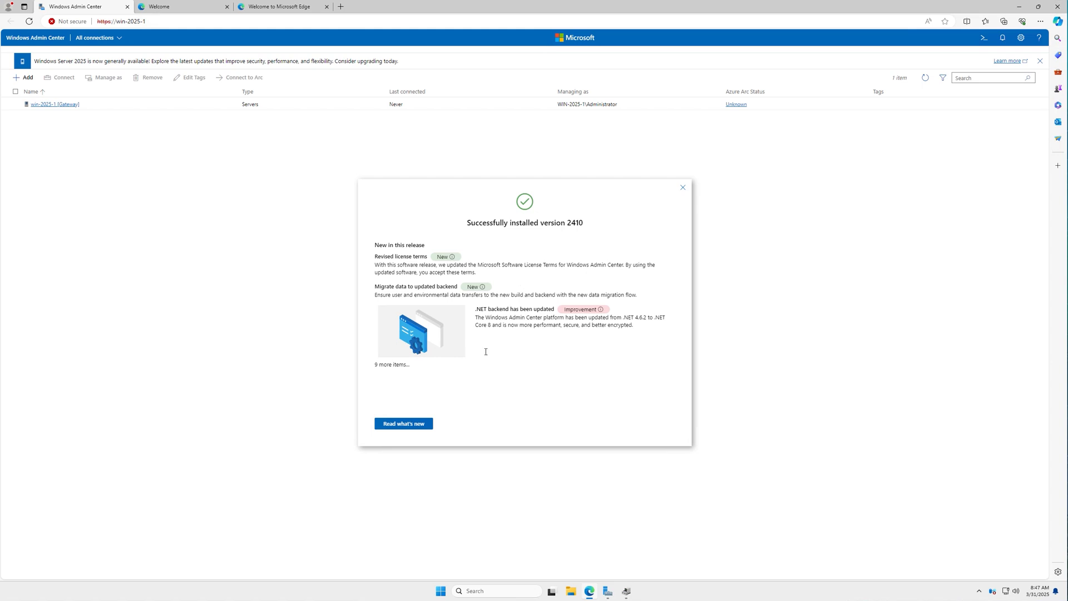
pyautogui.click(683, 188)
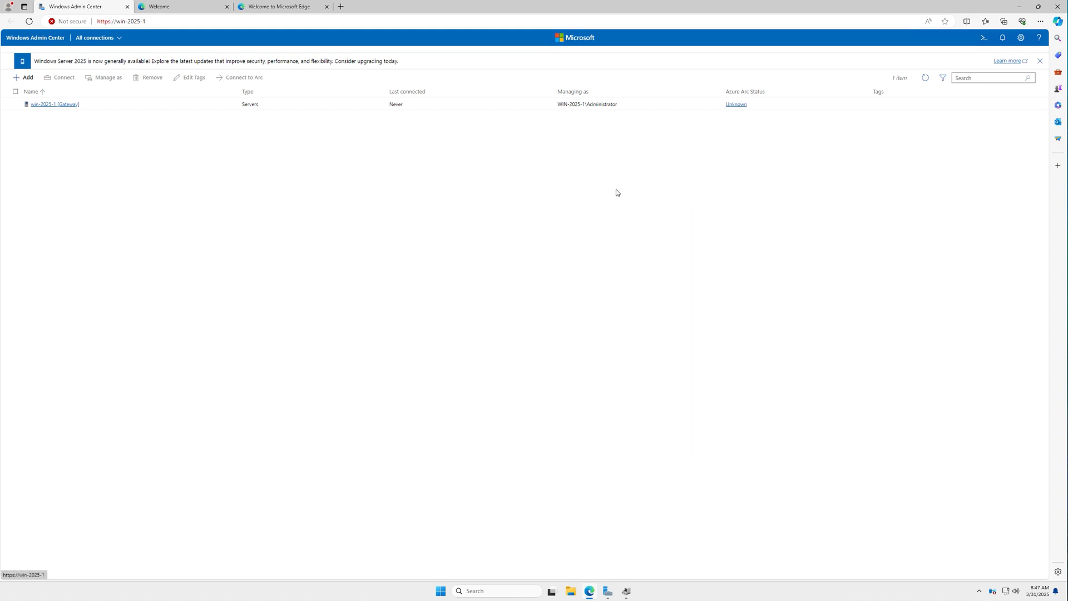
pyautogui.click(72, 105)
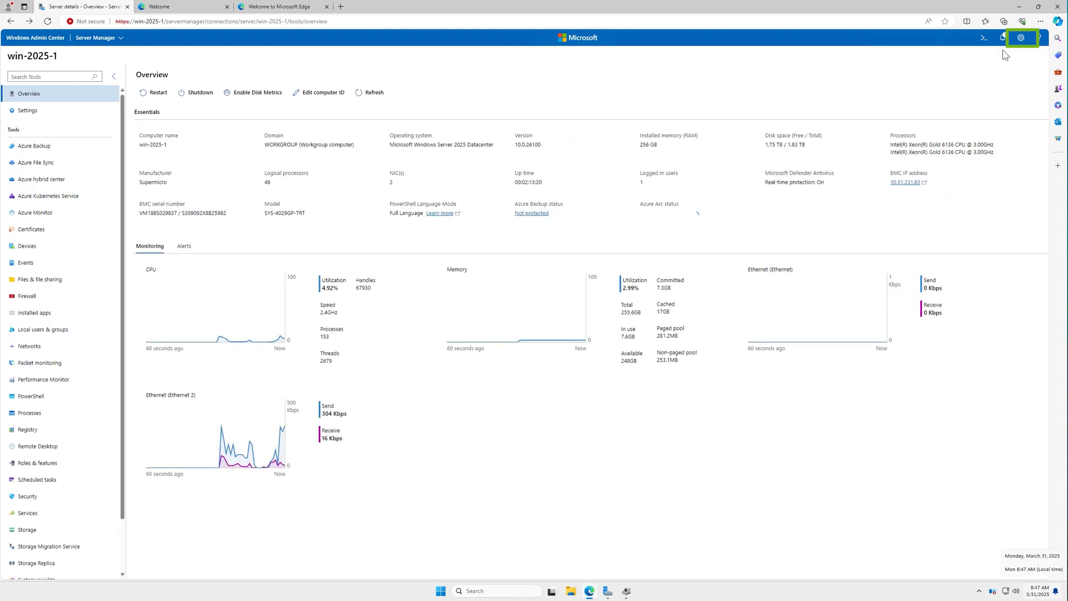
# Install the GPUs extension from the Windows Admin Center gateway settings and show the installed extensions.
pyautogui.click(1021, 39)
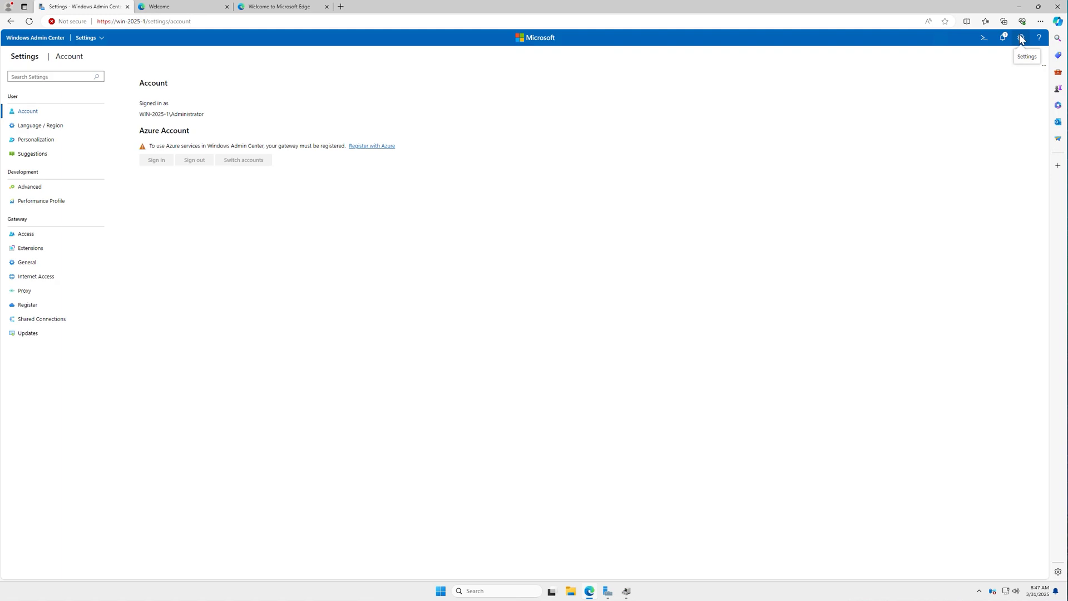
pyautogui.click(26, 250)
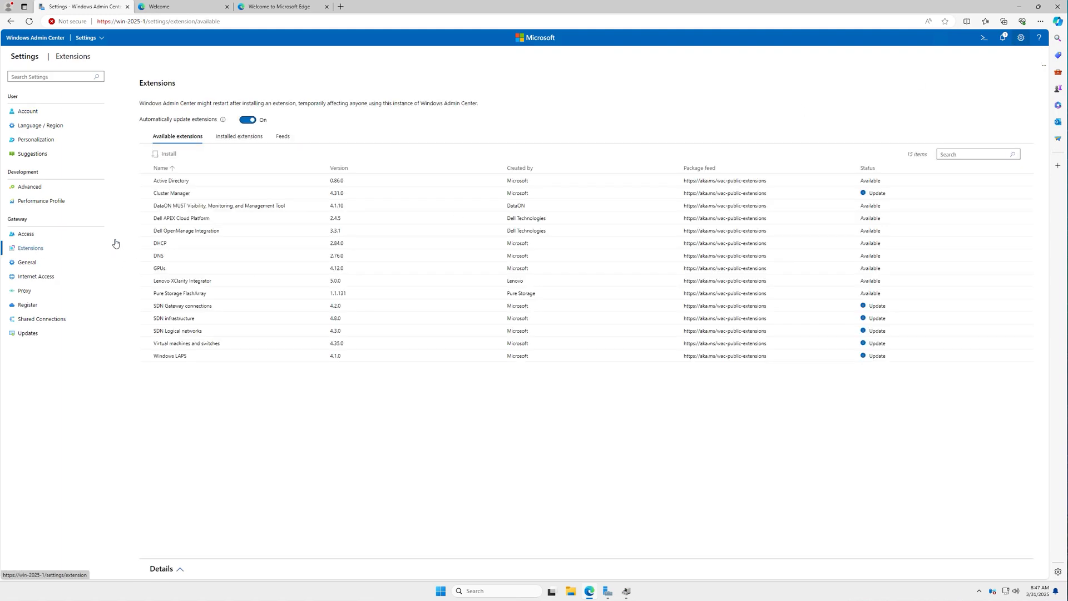
pyautogui.rightClick(195, 271)
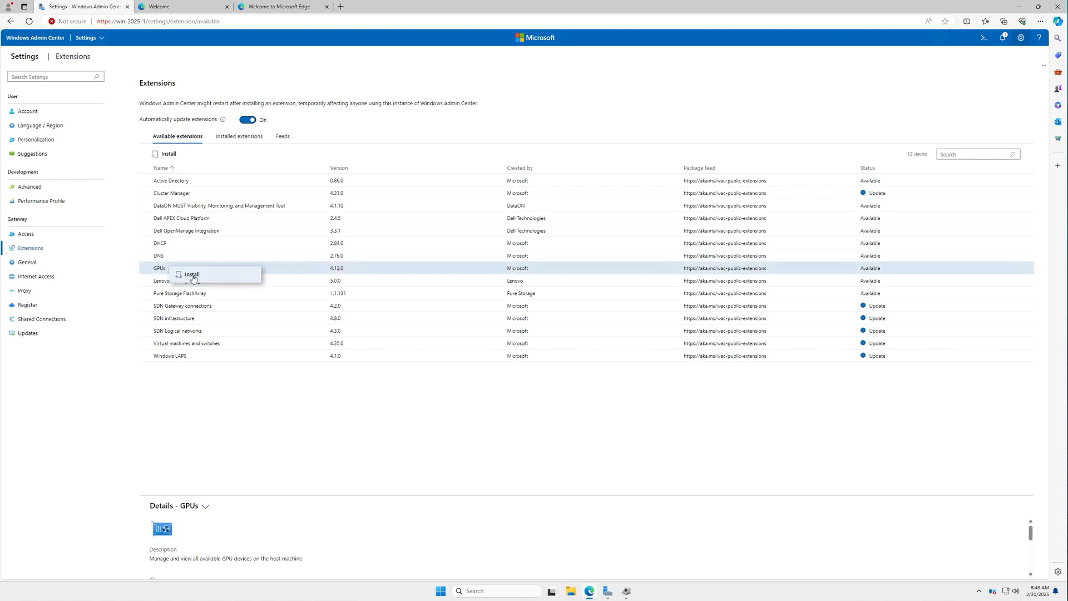
pyautogui.click(192, 274)
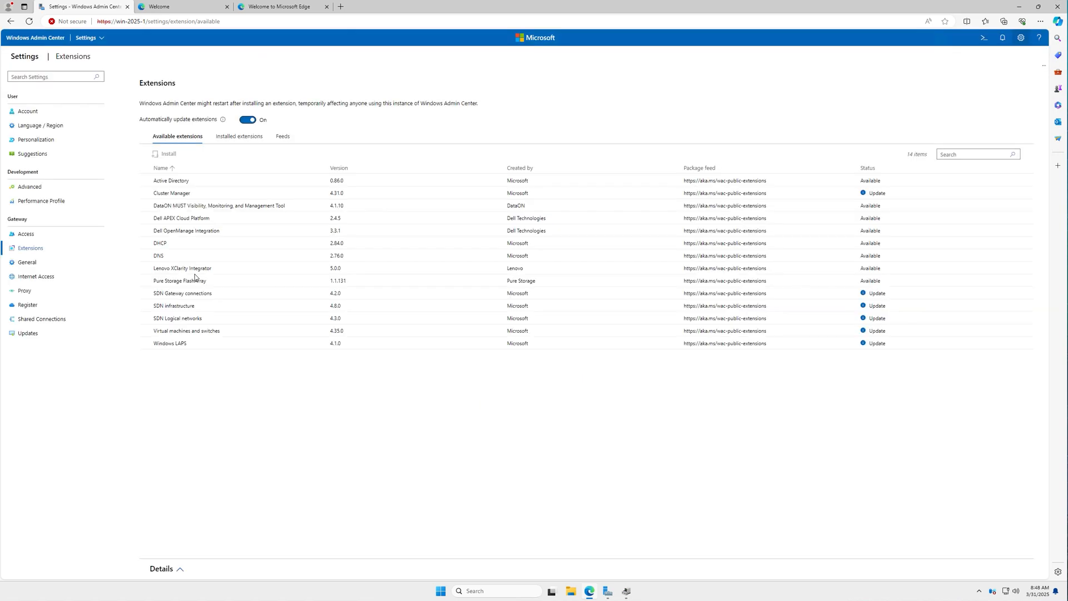
pyautogui.click(237, 139)
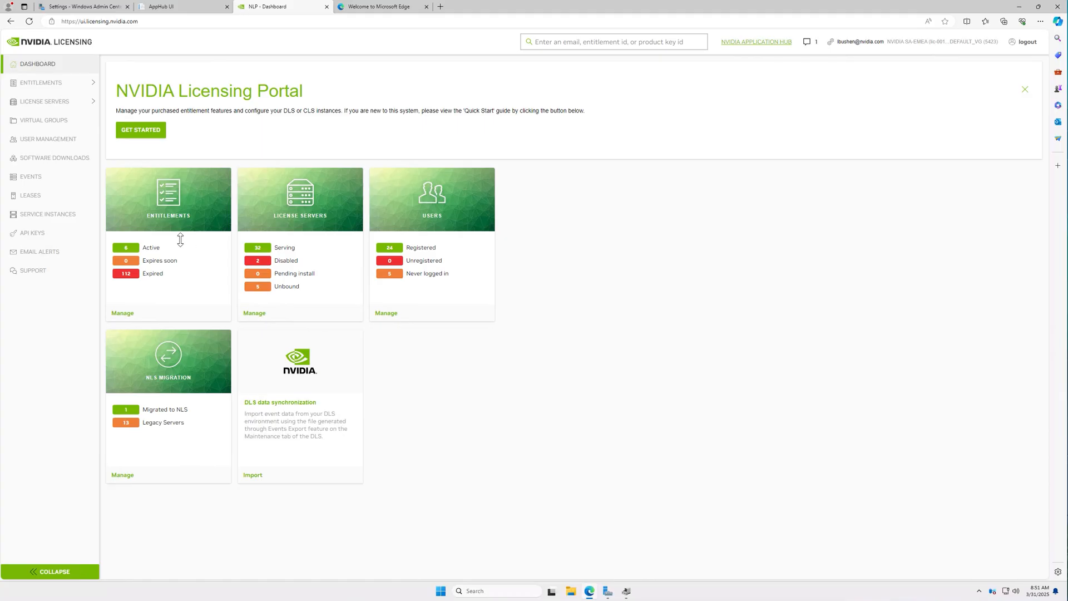
# Search the licensing portal's software downloads for "vgpu windows 2025", accept the license and download the vGPU 18.0 (GPU-P) package for Windows Server 2025.
pyautogui.click(57, 158)
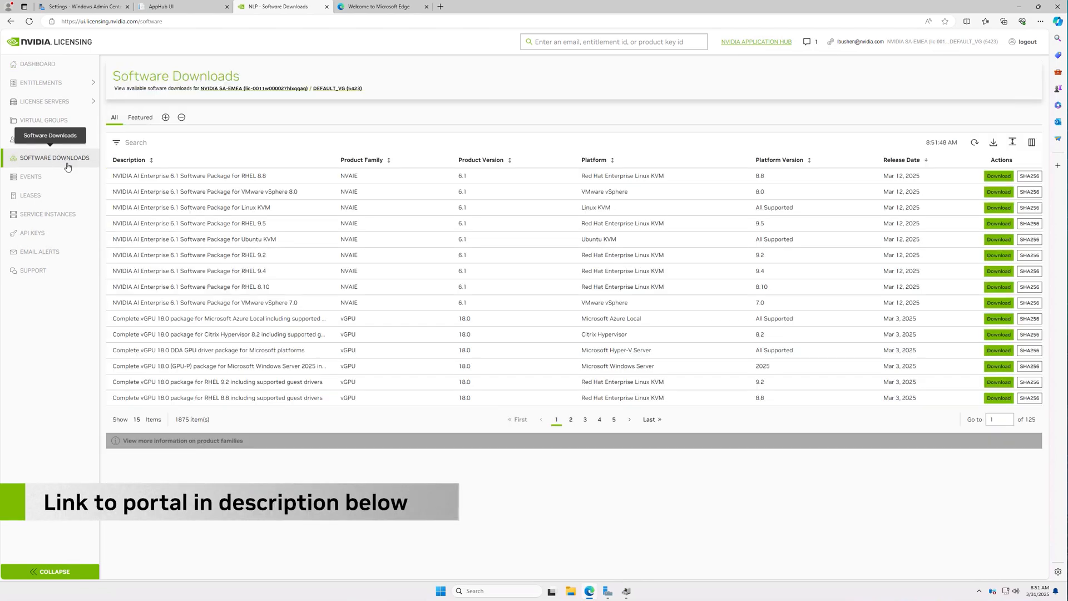
pyautogui.click(142, 142)
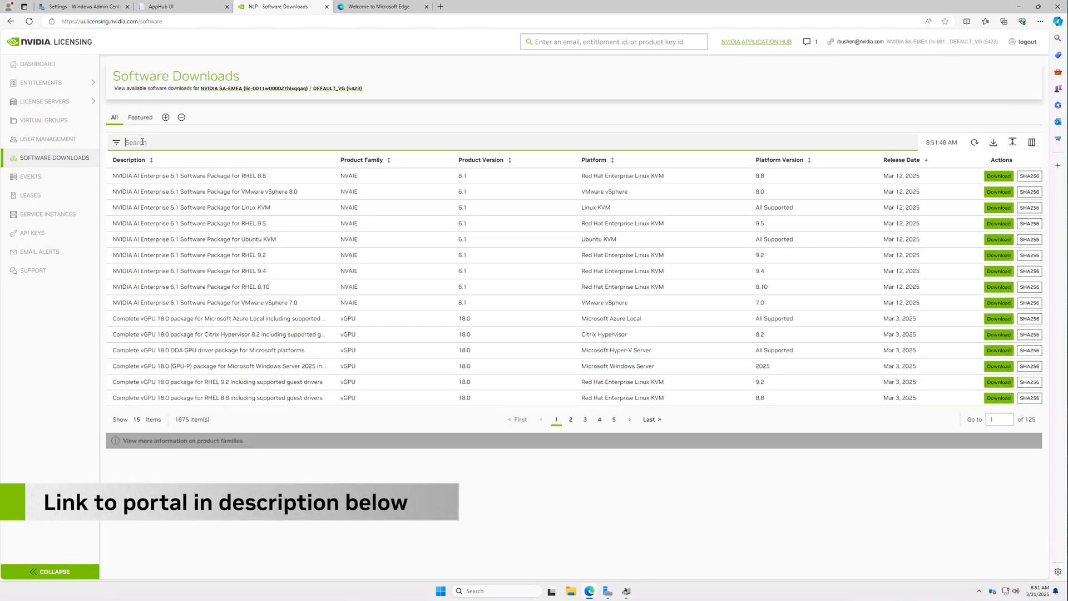
pyautogui.write('vgpu window')
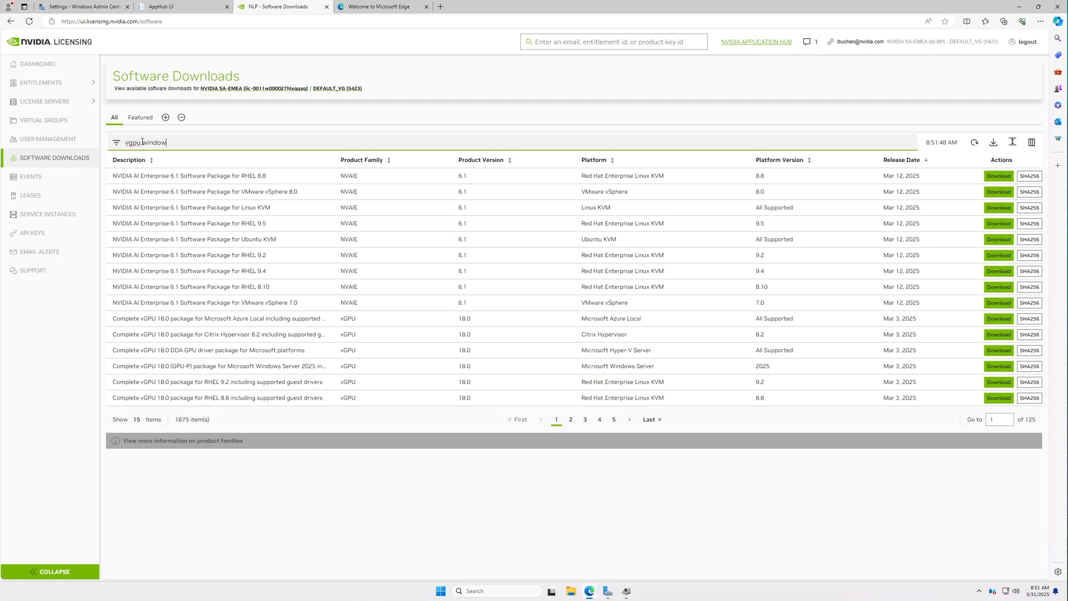
pyautogui.write('s 2025')
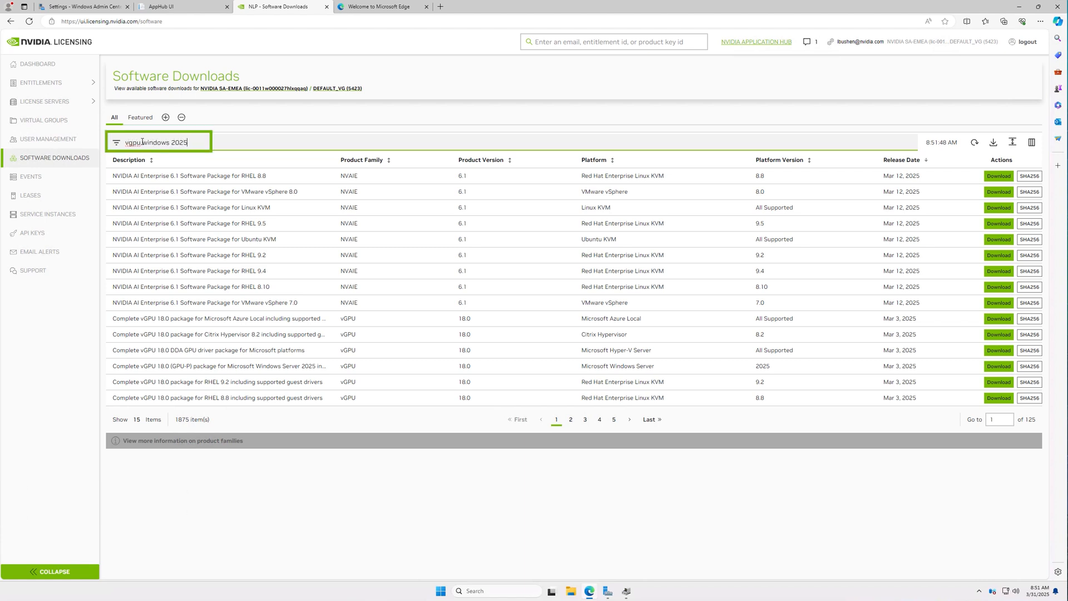
pyautogui.press('Return')
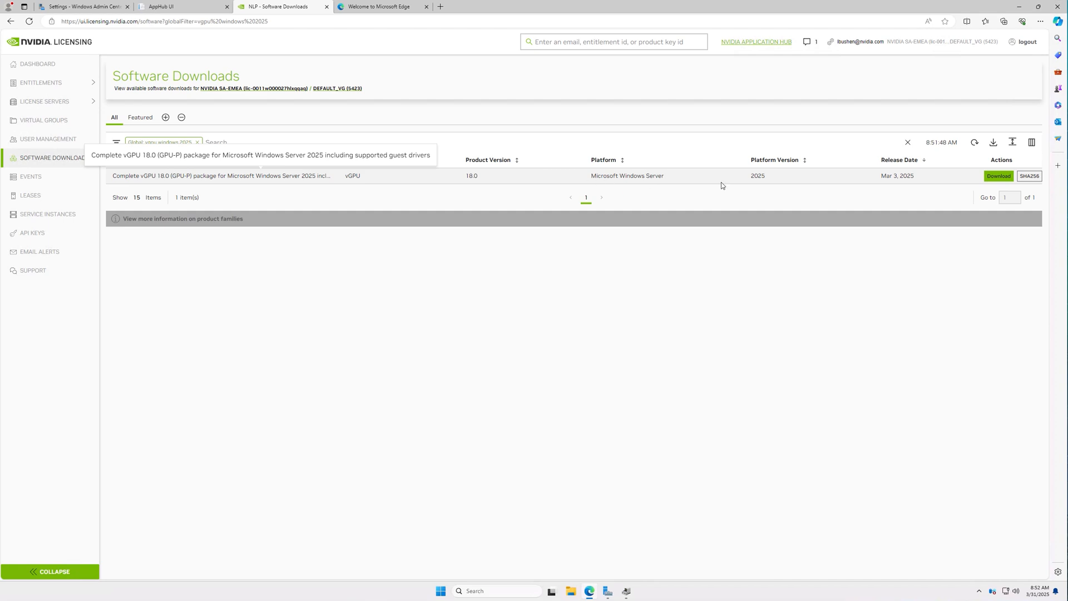
pyautogui.click(997, 175)
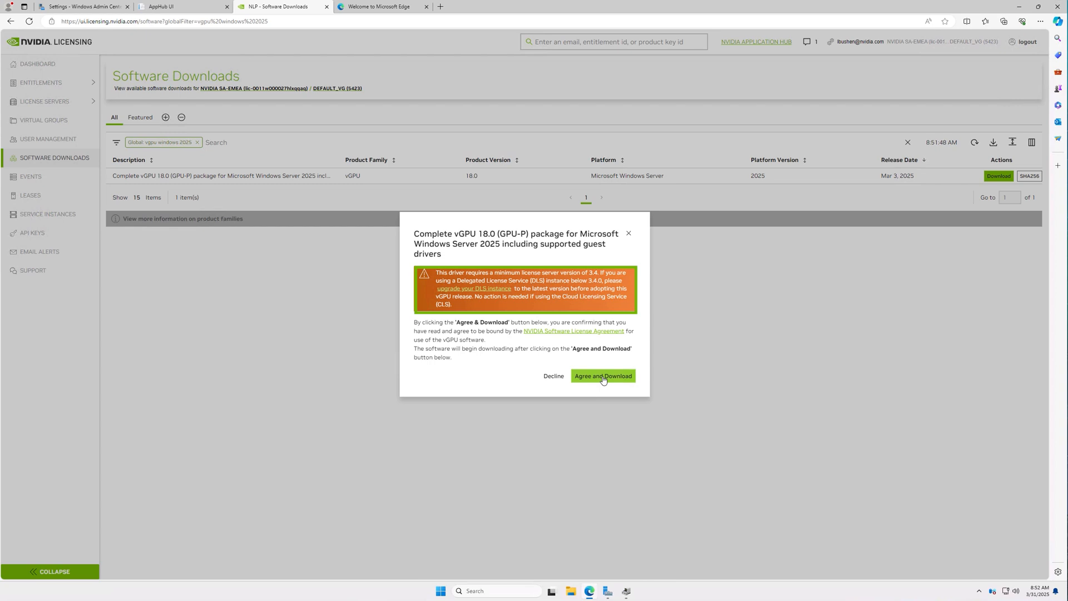
pyautogui.click(603, 376)
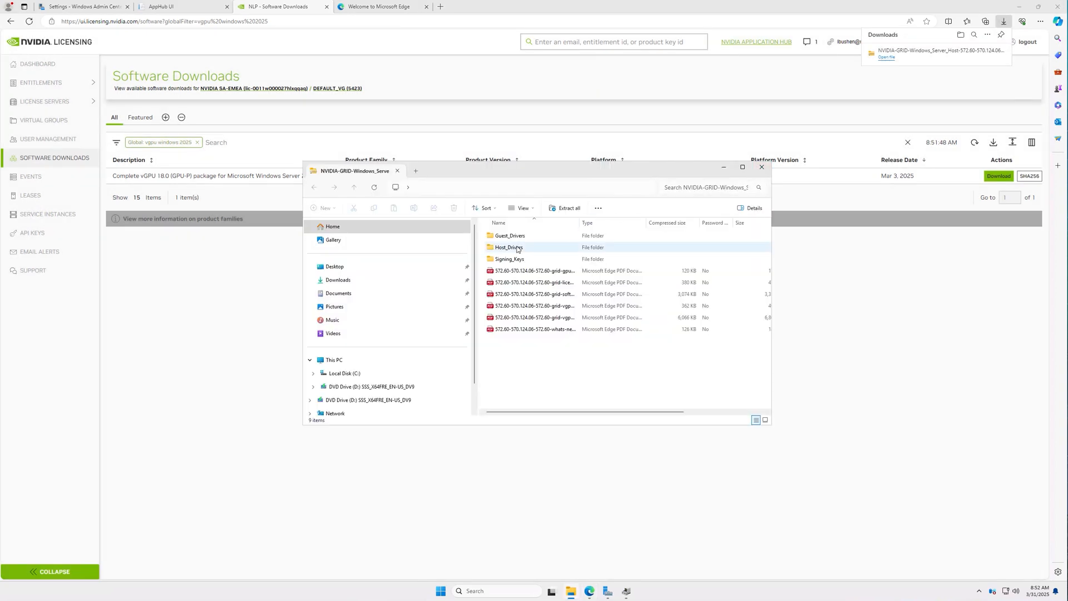
# Copy the Display.Driver folder from Host_Drivers\Windows_Server_Host in the downloaded package.
pyautogui.doubleClick(517, 248)
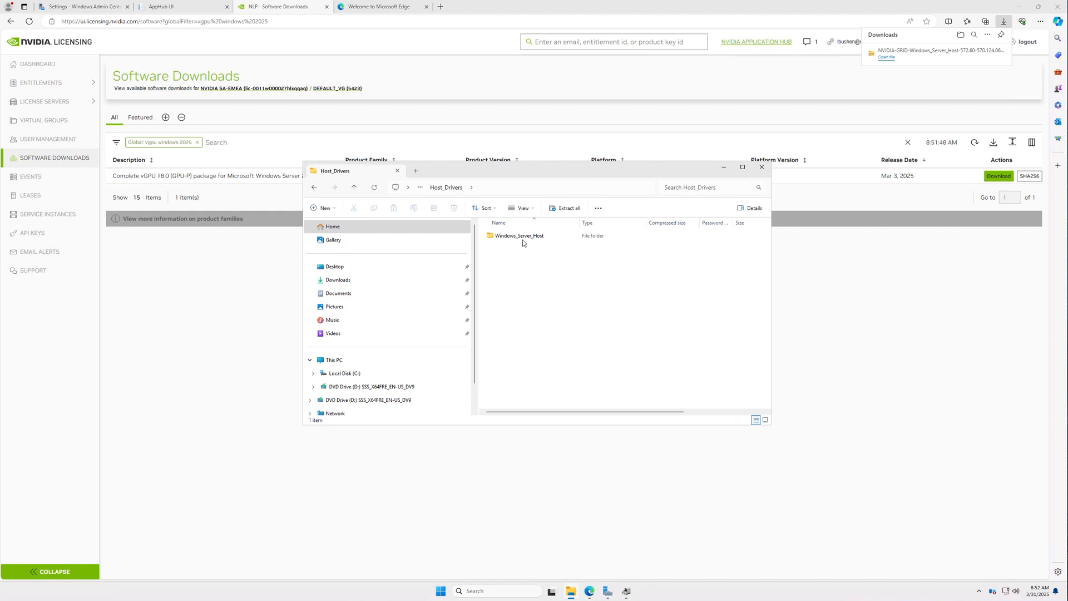
pyautogui.doubleClick(523, 237)
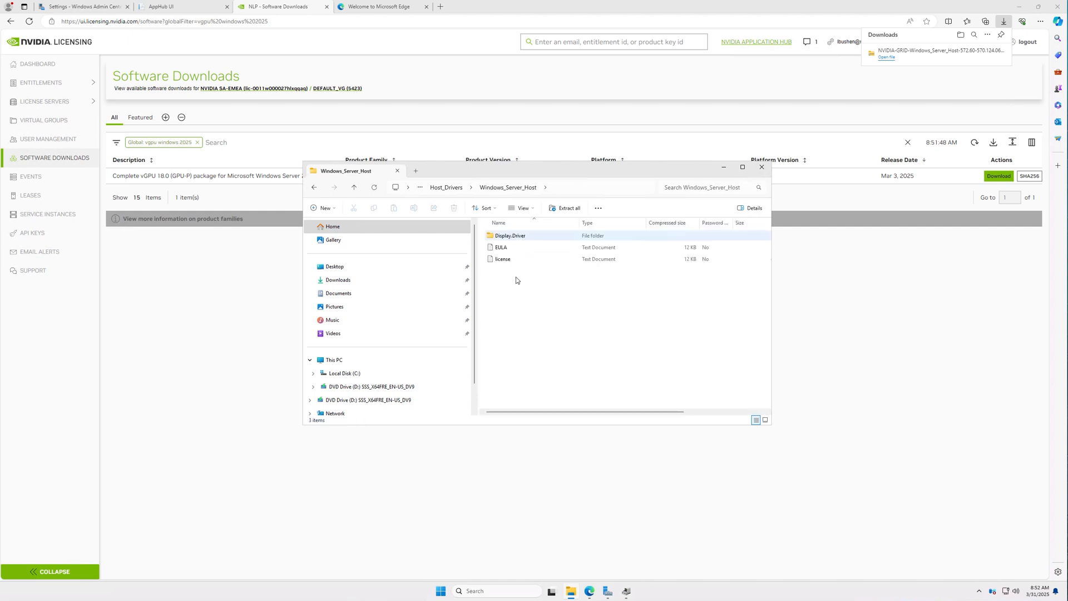
pyautogui.click(521, 238)
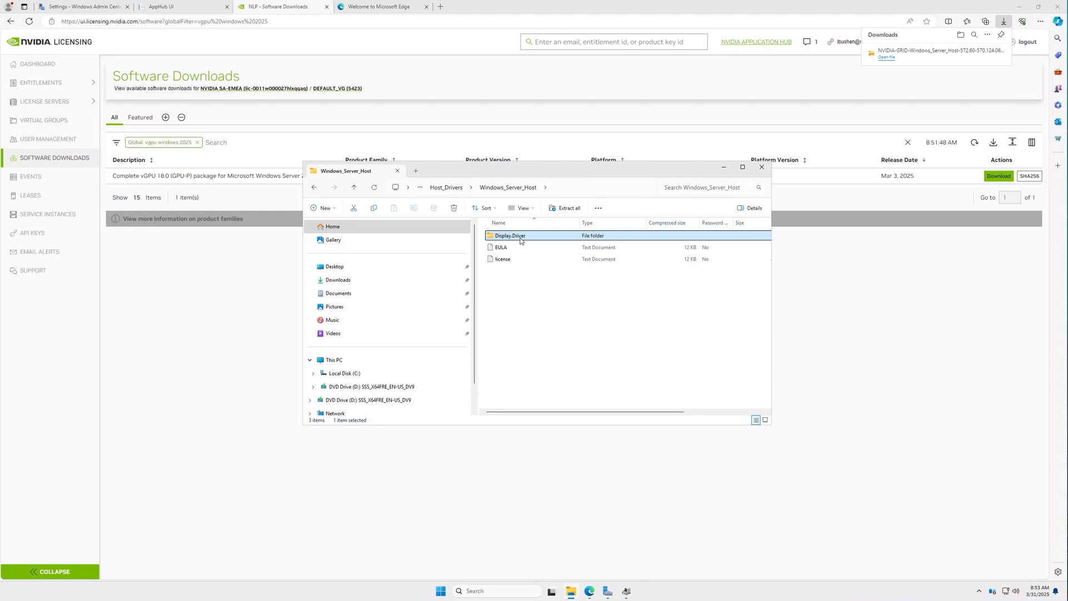
pyautogui.rightClick(520, 239)
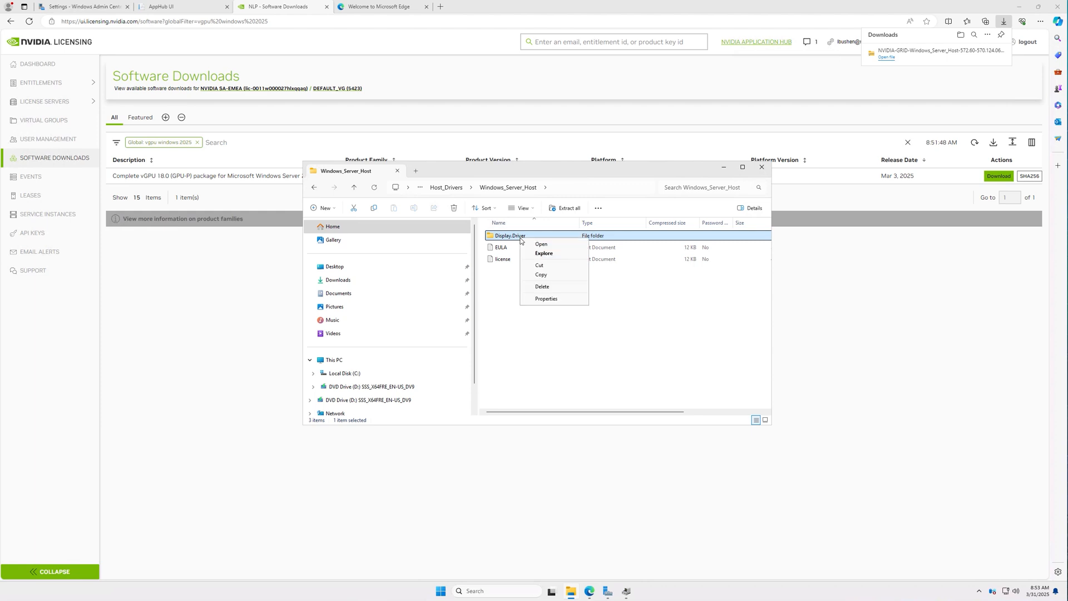
pyautogui.click(541, 276)
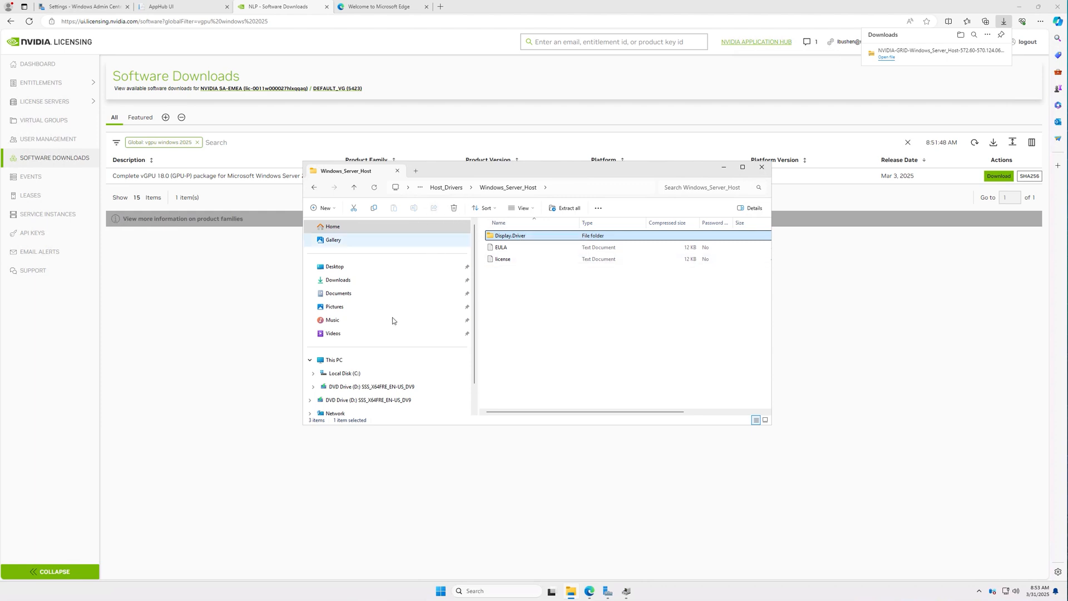
# Create a folder named vgpu on Local Disk (C:) and paste the copied Display.Driver folder into it.
pyautogui.click(413, 373)
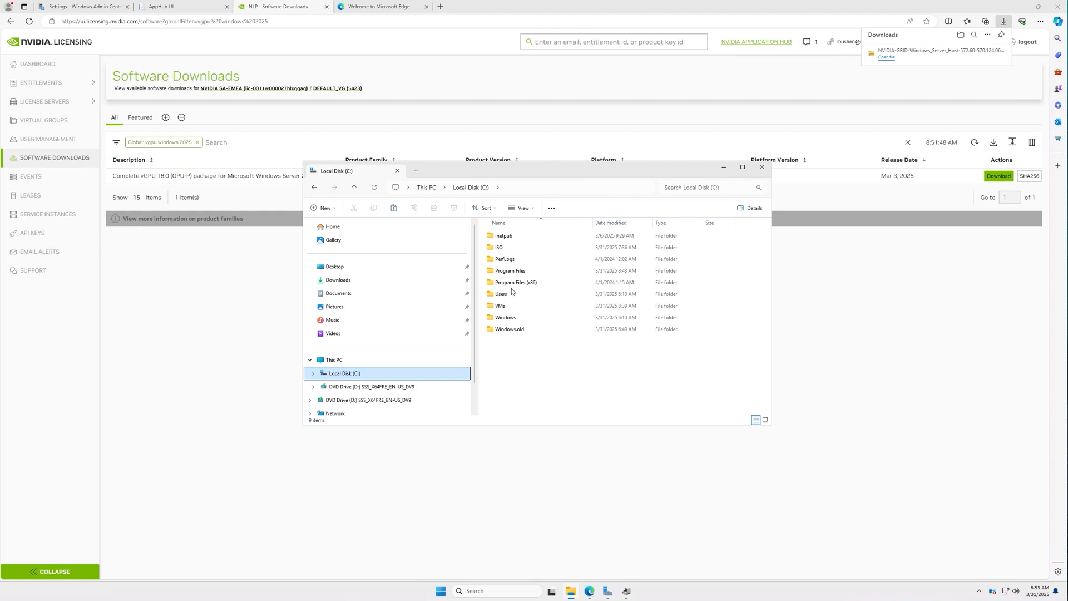
pyautogui.rightClick(516, 362)
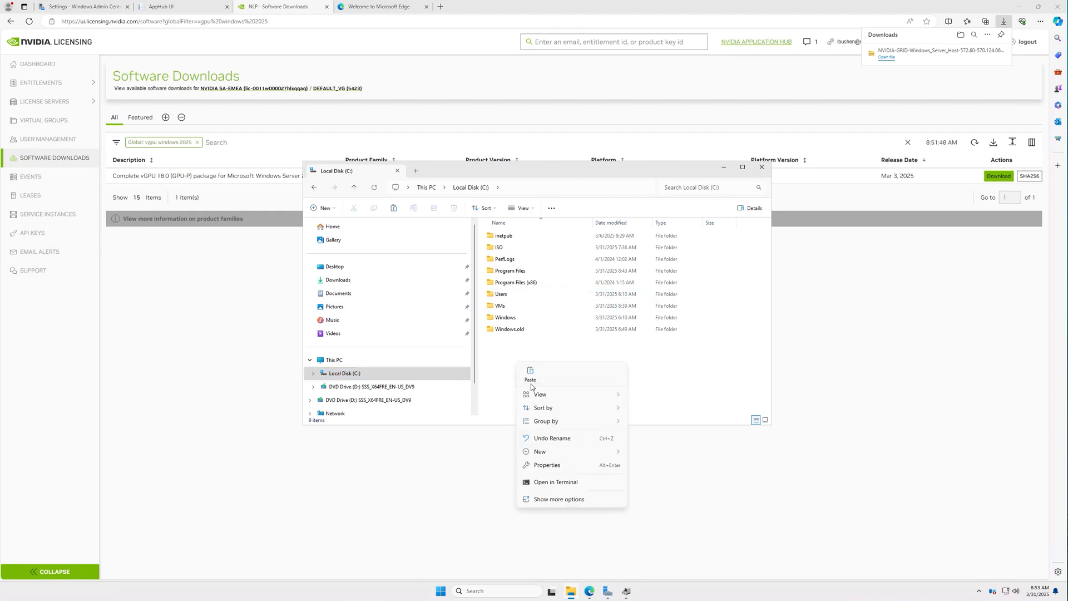
pyautogui.moveTo(611, 452)
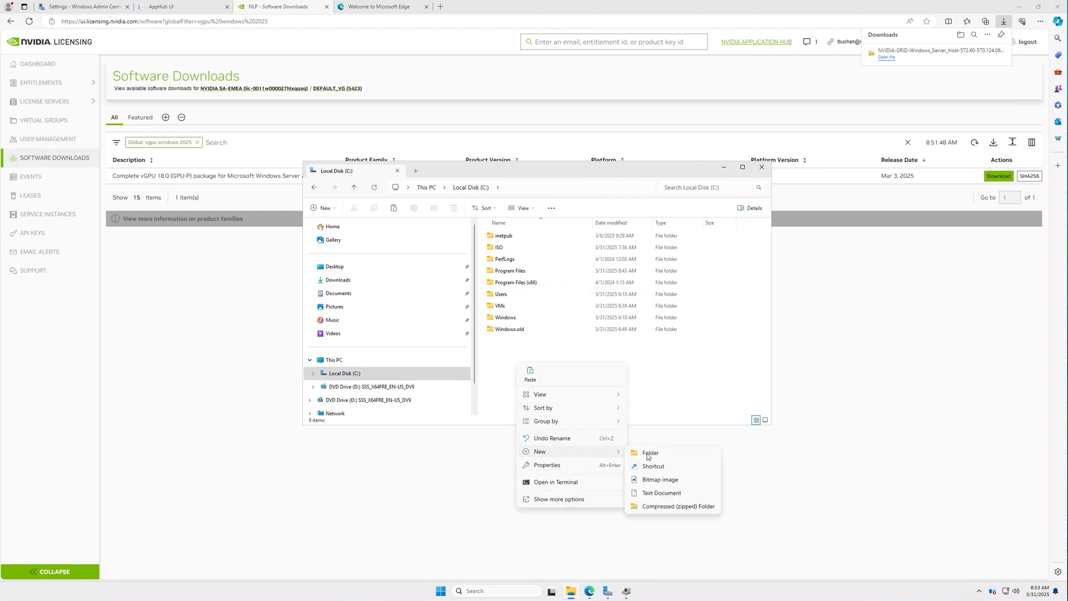
pyautogui.click(647, 453)
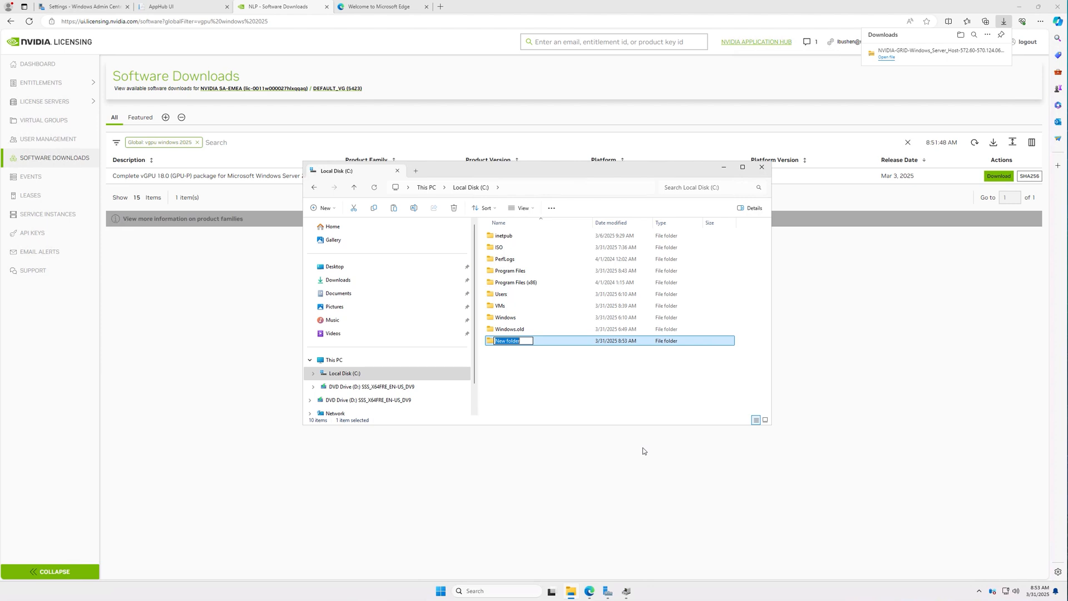
pyautogui.write('vgpu')
pyautogui.press('Return')
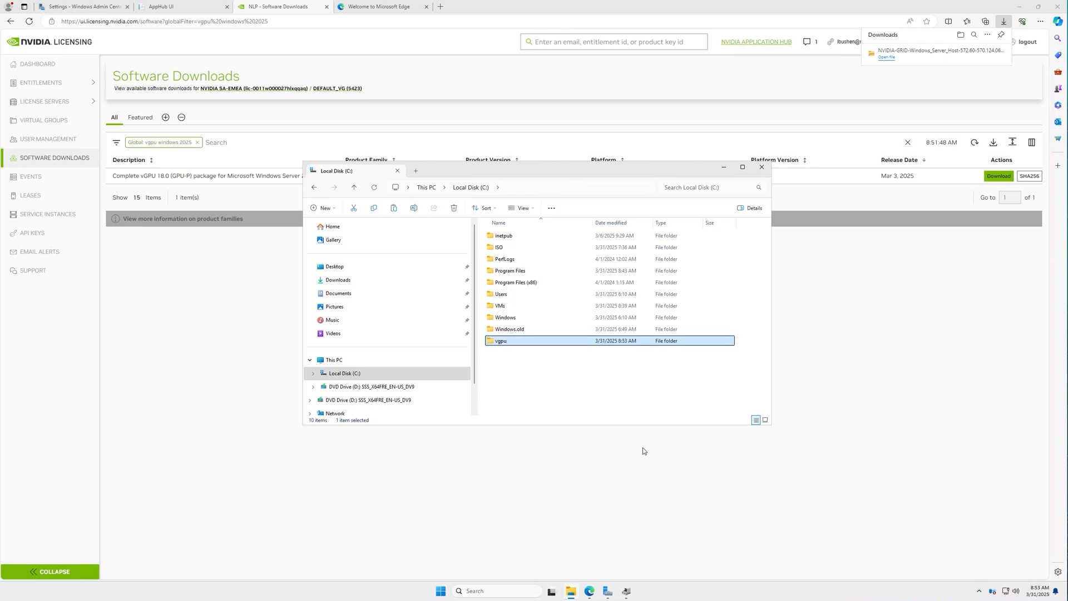
pyautogui.press('Return')
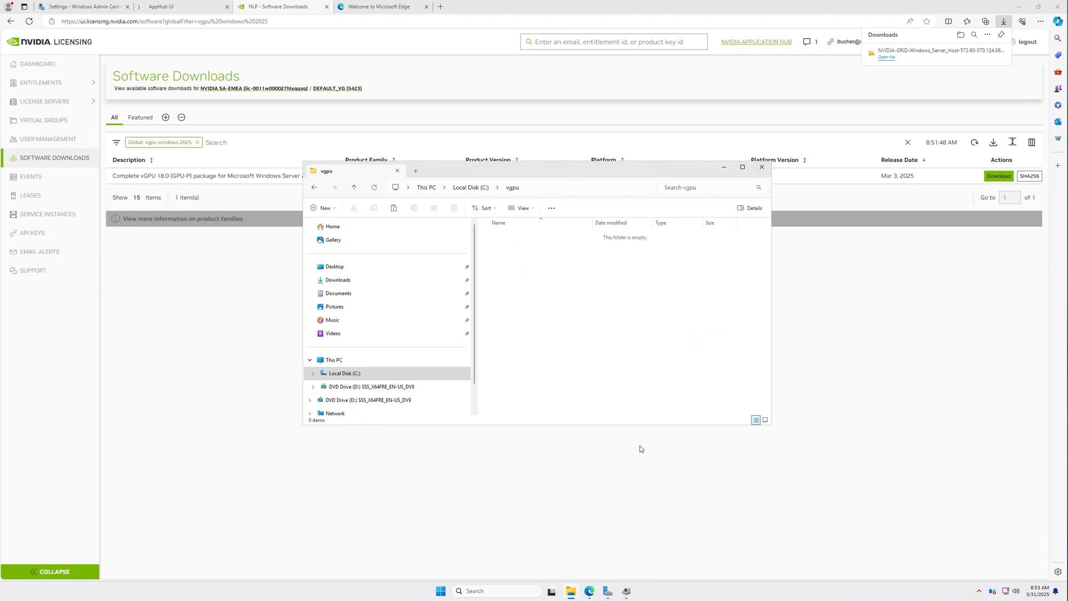
# Open a command prompt as administrator, change to the \vgpu\ directory and list its contents.
pyautogui.click(440, 591)
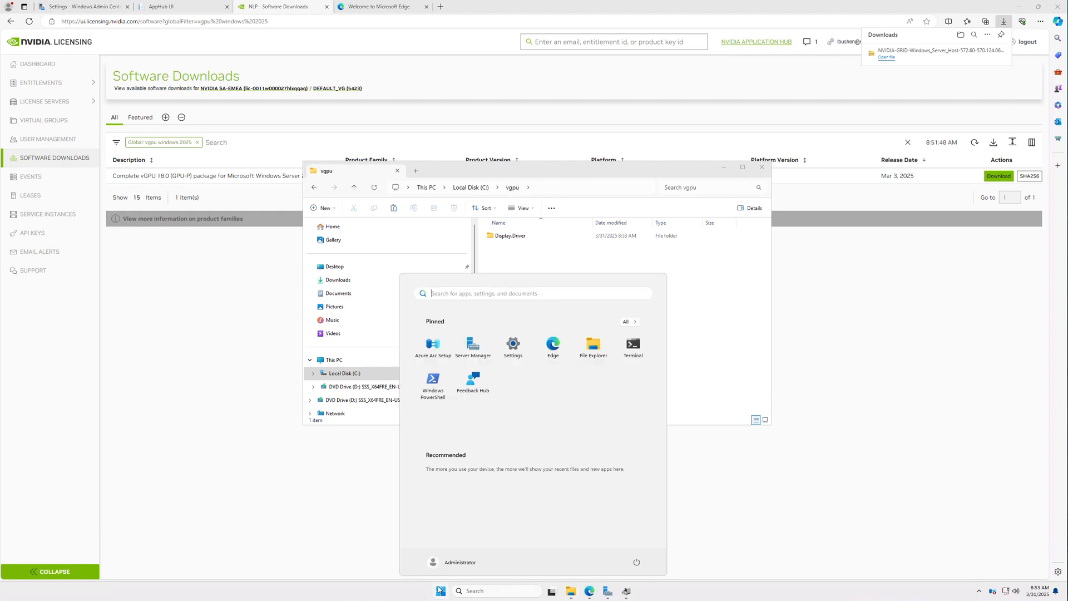
pyautogui.write('cmd')
pyautogui.hotkey('ctrl', 'shift', 'Return')
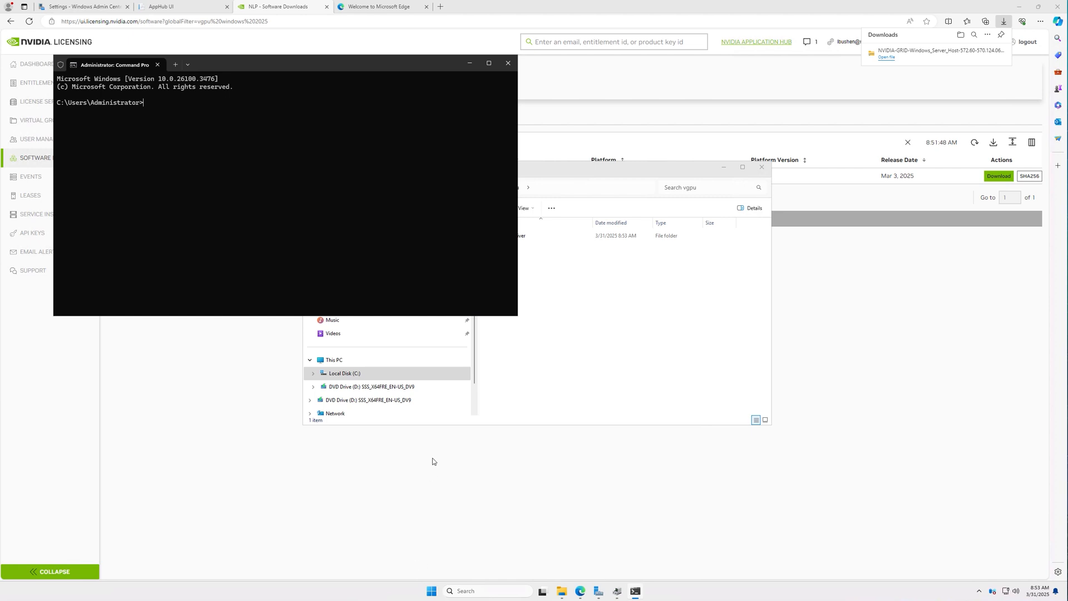
pyautogui.moveTo(271, 69); pyautogui.dragTo(526, 172)
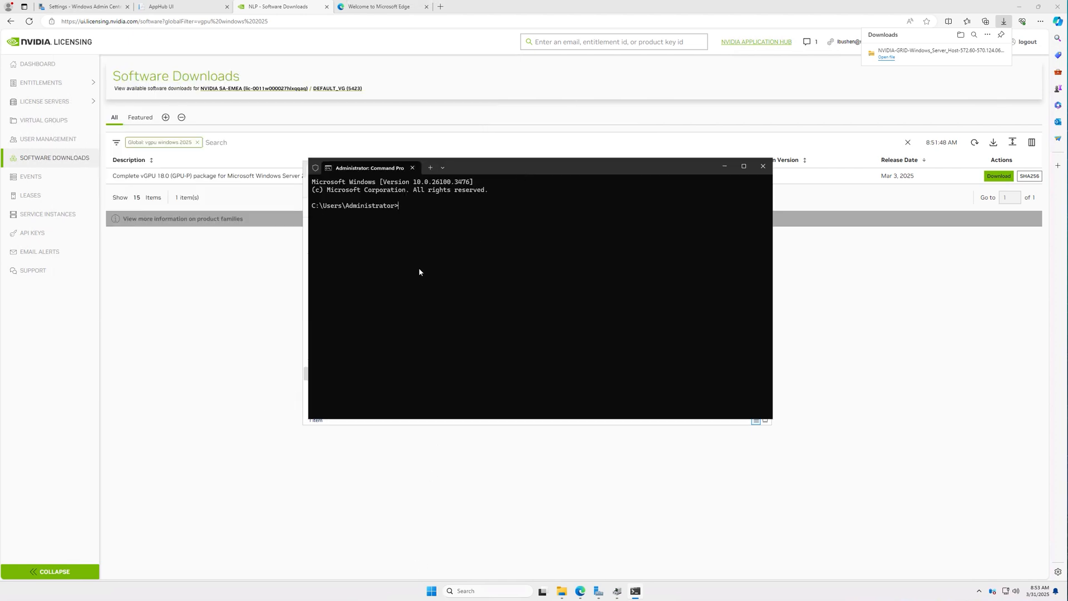
pyautogui.write('cd \\vgpu\\')
pyautogui.press('Return')
pyautogui.write('dir')
pyautogui.press('Return')
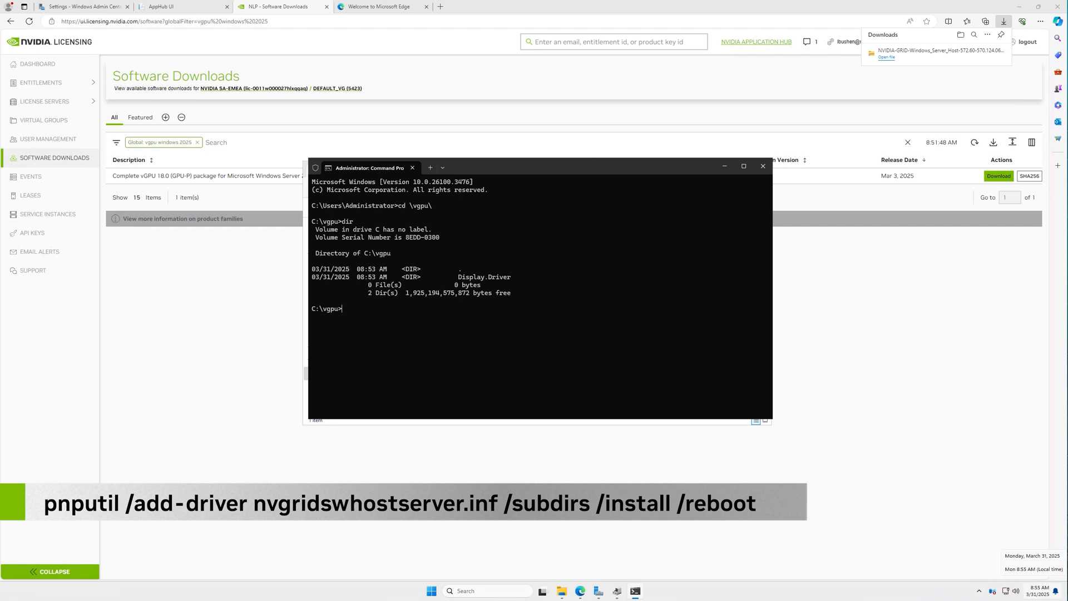
# Install the host driver with "pnputil.exe /add-driver nvgridswhostserver.inf /subdirs /install /reboot" and restart the server.
pyautogui.write('pnputil.exe /add-driver nvgridswhostserver.inf /subdirs  /install  /reboot')
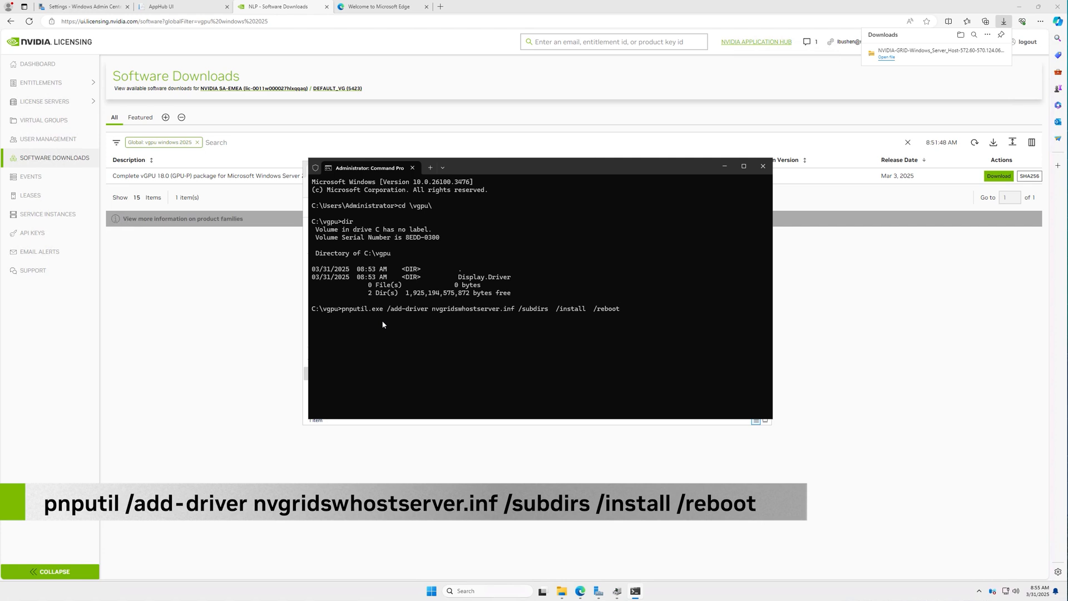
pyautogui.press('Return')
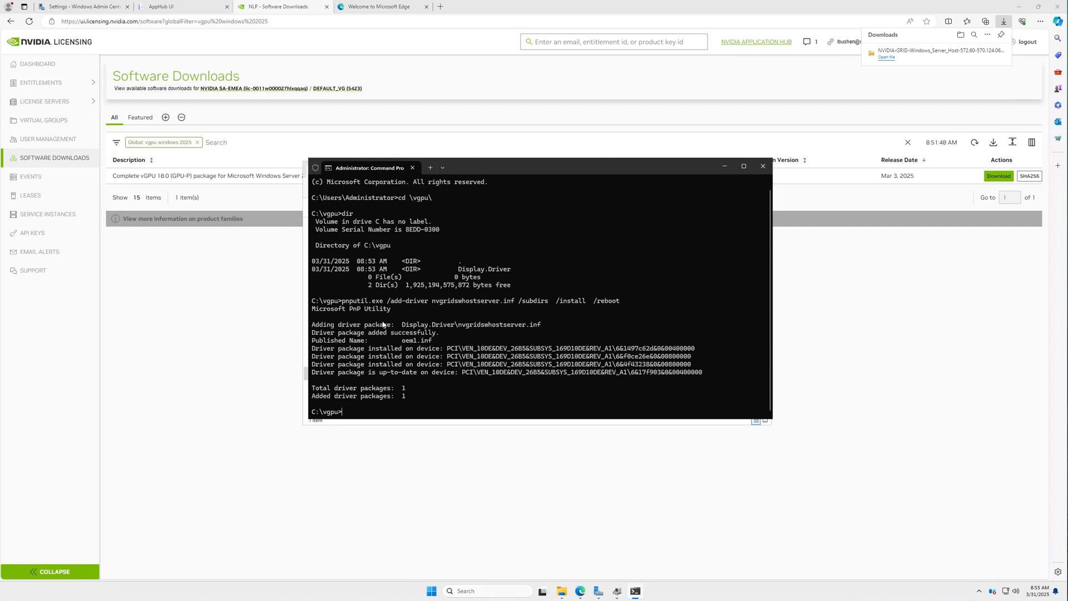
pyautogui.press('super')
pyautogui.click(637, 563)
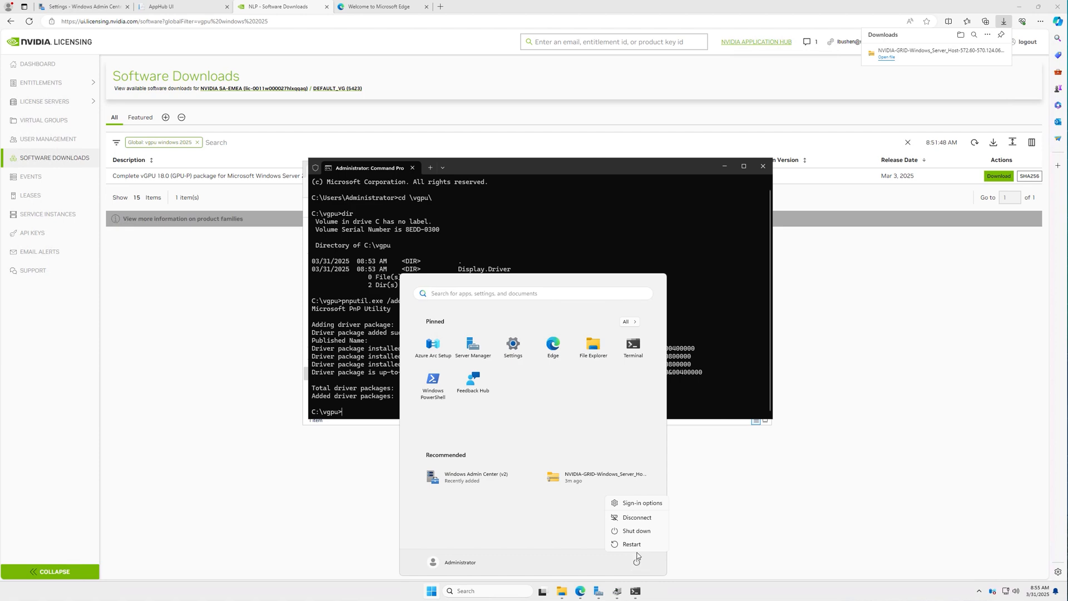
pyautogui.click(639, 545)
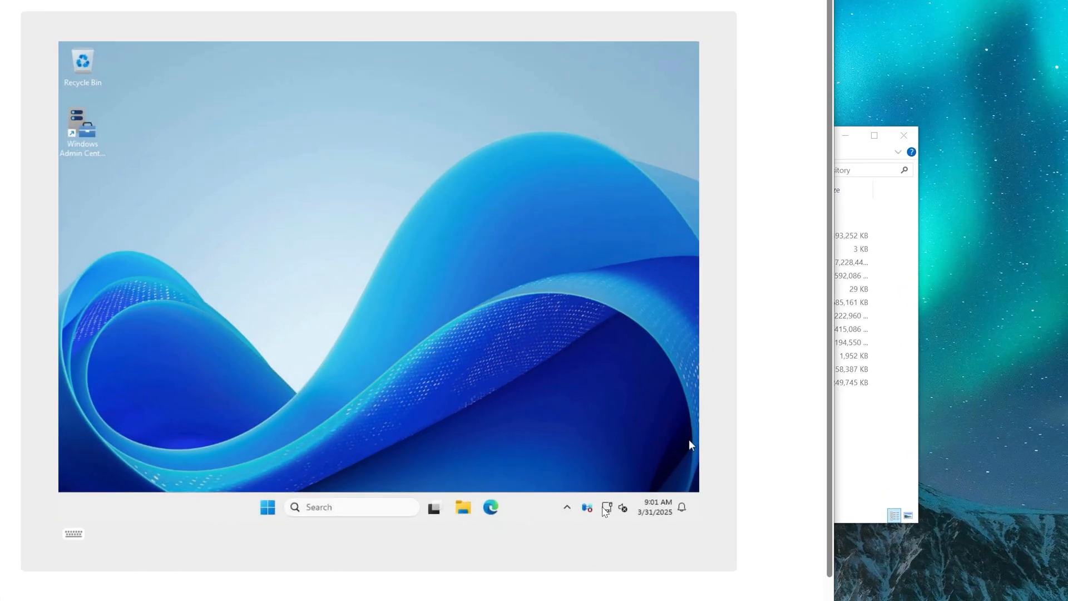
# Open the server's Ethernet settings under Network & internet from the remote console.
pyautogui.rightClick(605, 509)
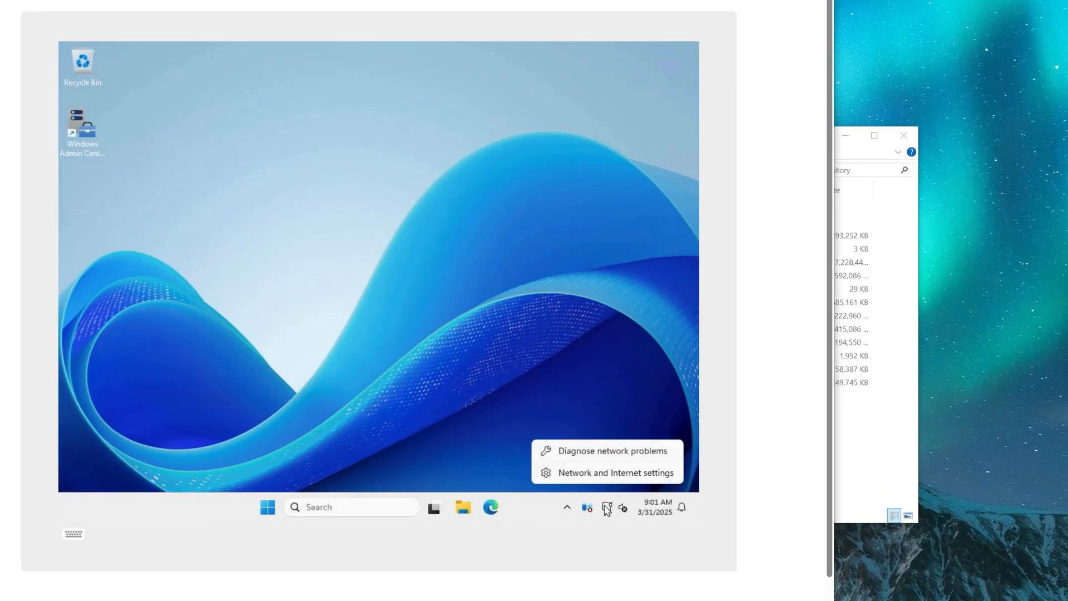
pyautogui.click(606, 477)
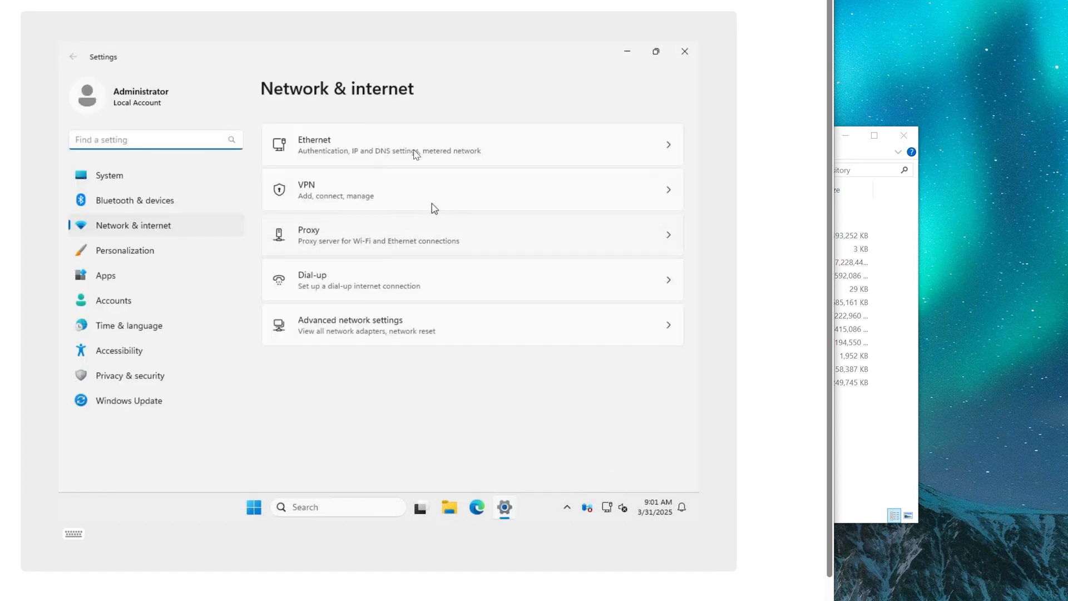
pyautogui.click(416, 152)
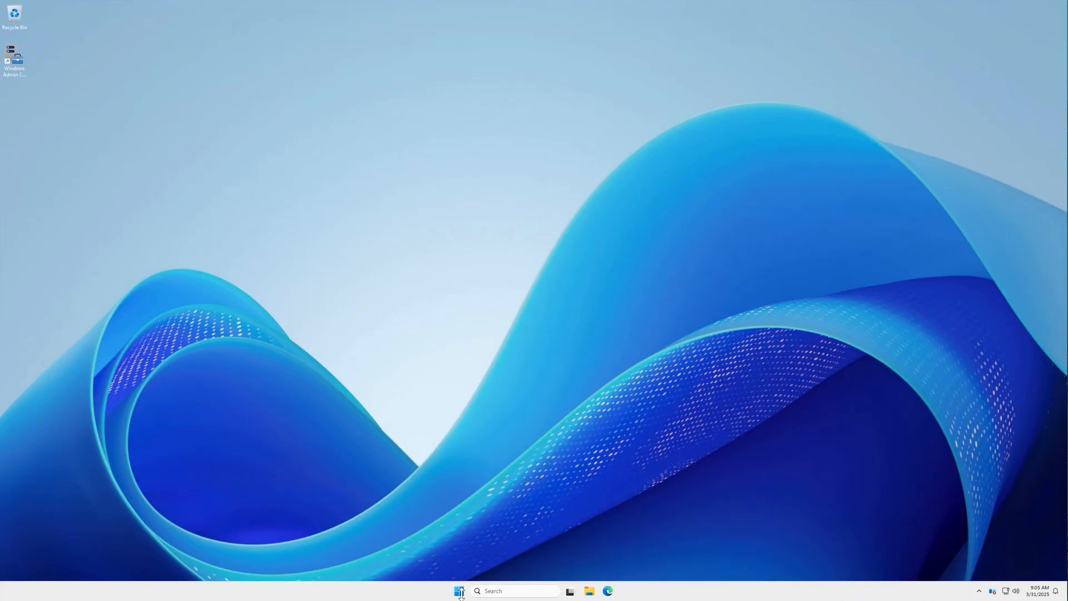
# Check the display adapters in Device Manager and run nvidia-smi in an administrator command prompt.
pyautogui.rightClick(459, 589)
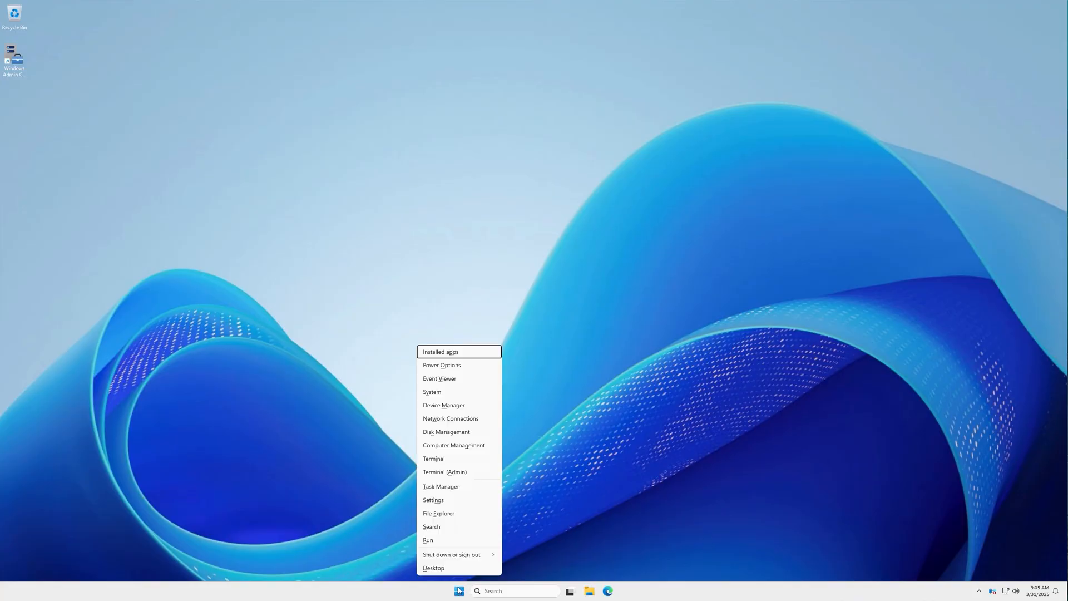
pyautogui.click(450, 406)
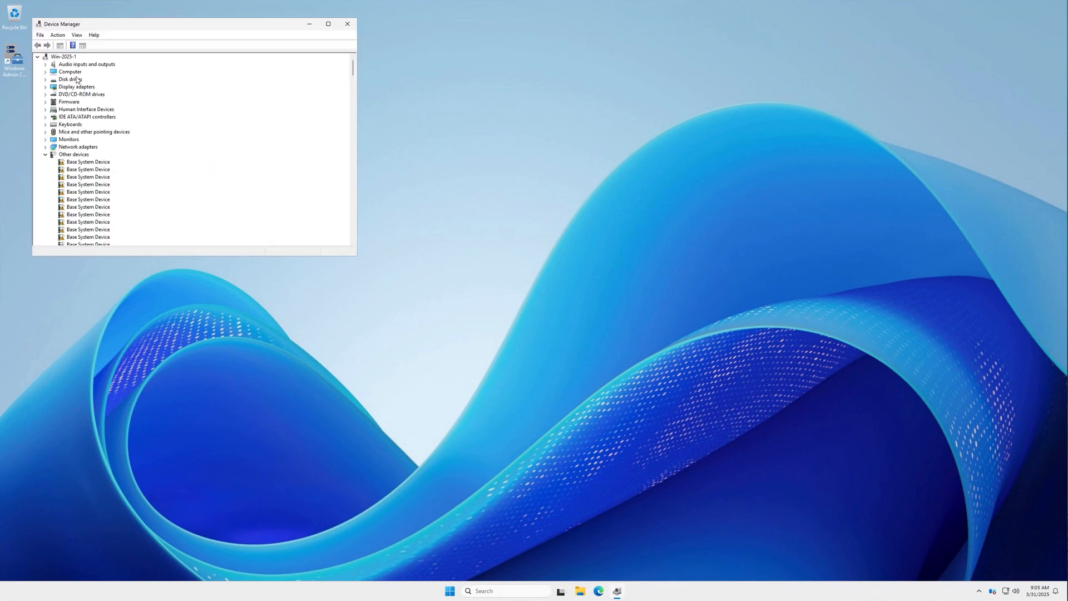
pyautogui.doubleClick(76, 87)
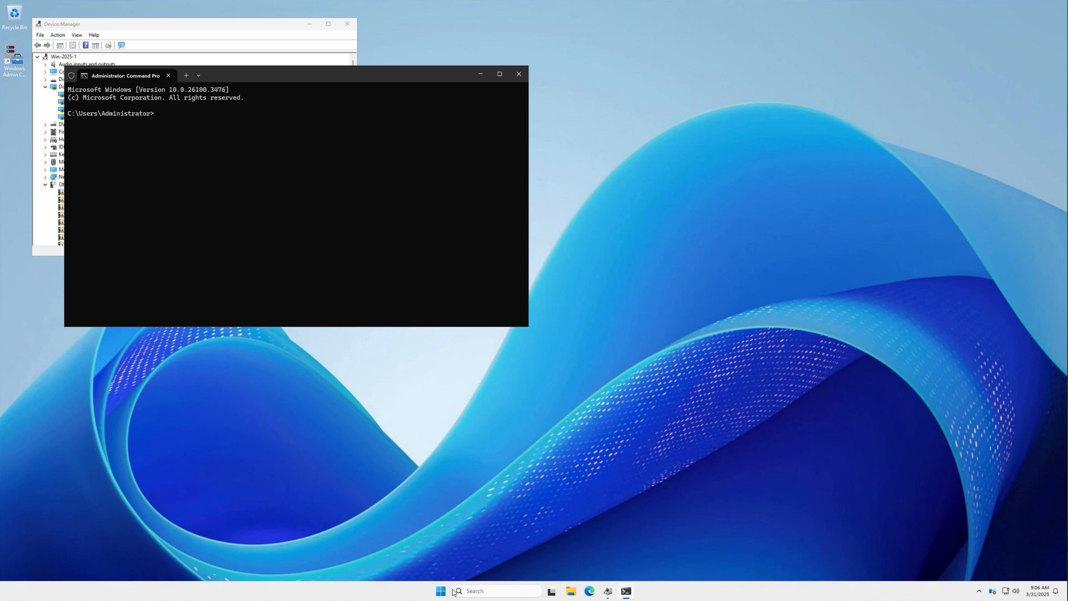
pyautogui.write('nvidia-smi')
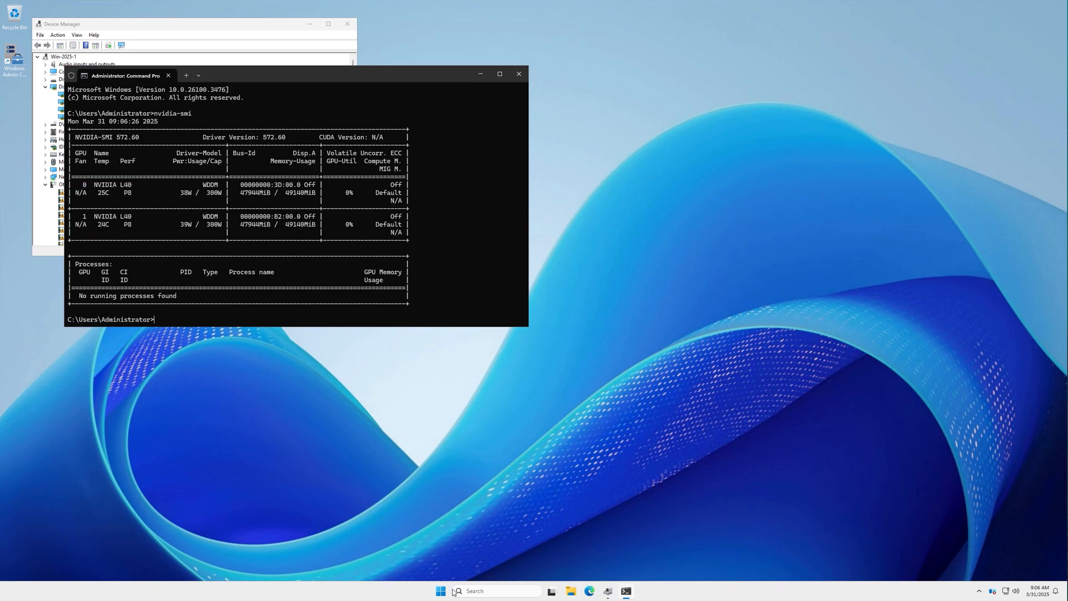
# Open the Display.Driver folder inside C:\vgpu and look through its driver files.
pyautogui.click(571, 591)
pyautogui.doubleClick(504, 306)
pyautogui.doubleClick(510, 236)
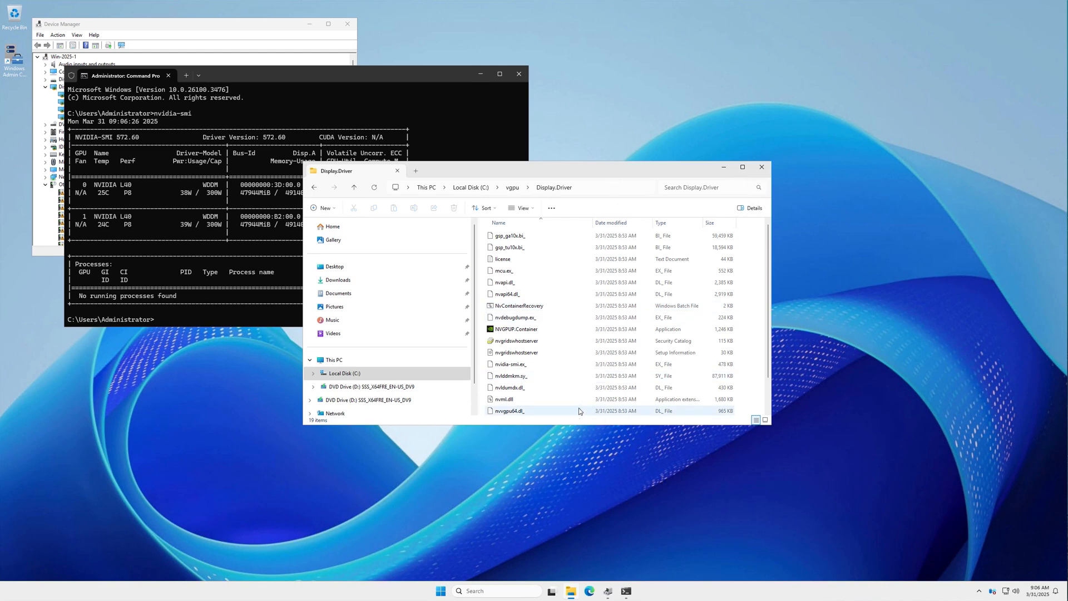
pyautogui.scroll(-1, 580, 410)
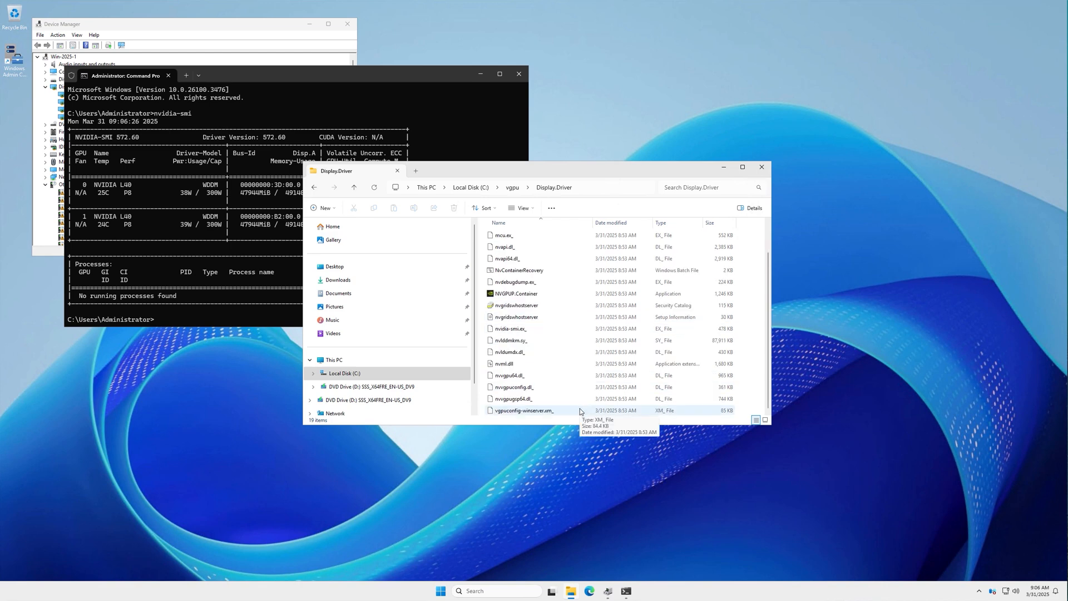
# Open the nvgridswhostserver setup information file from the Display.Driver folder in Notepad and look through its device entries.
pyautogui.rightClick(542, 318)
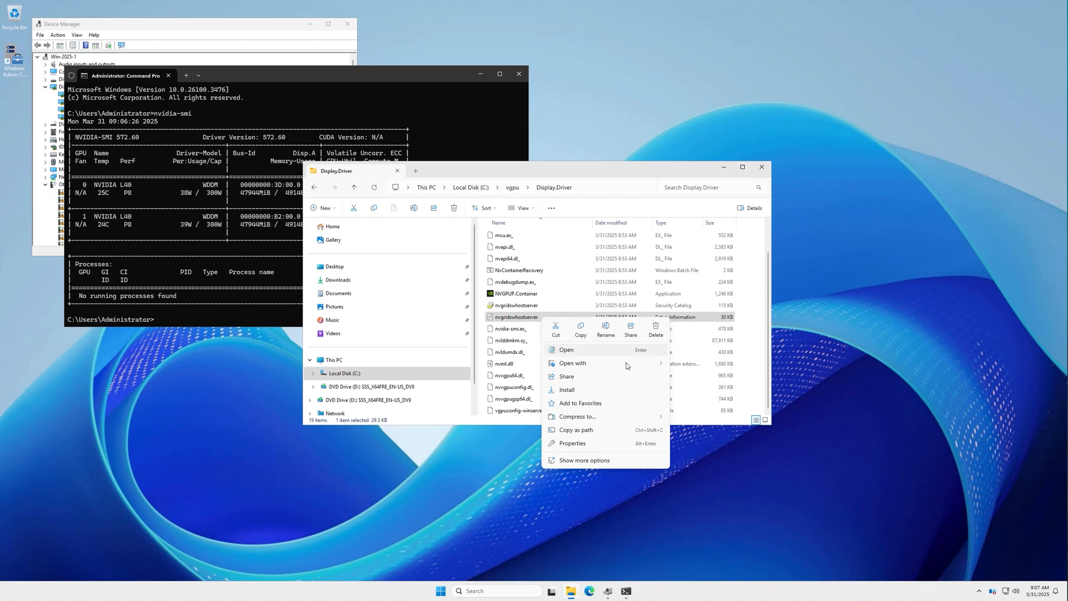
pyautogui.click(693, 365)
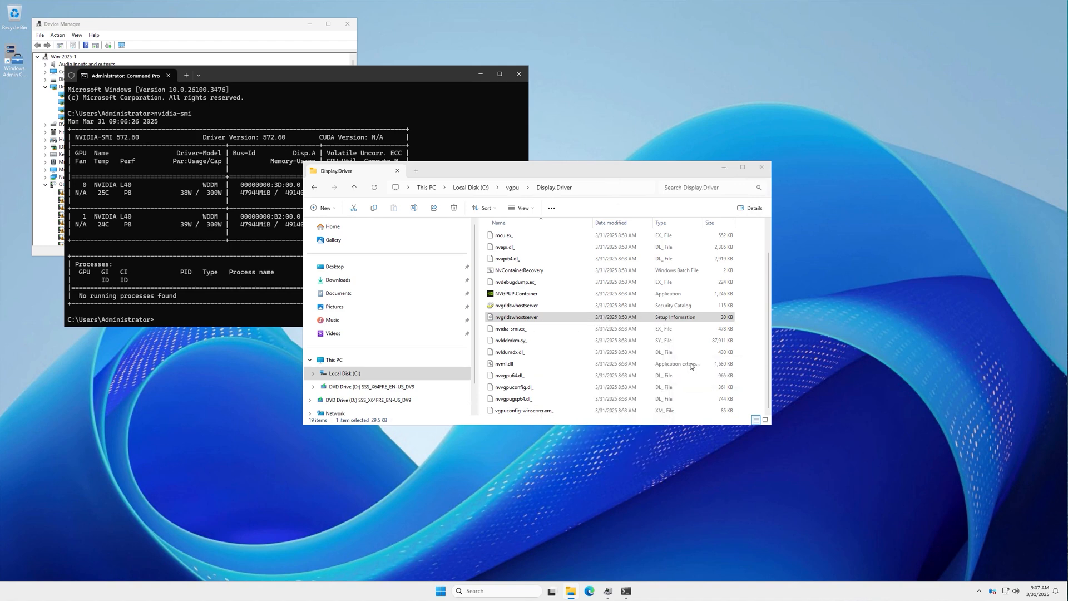
pyautogui.click(568, 305)
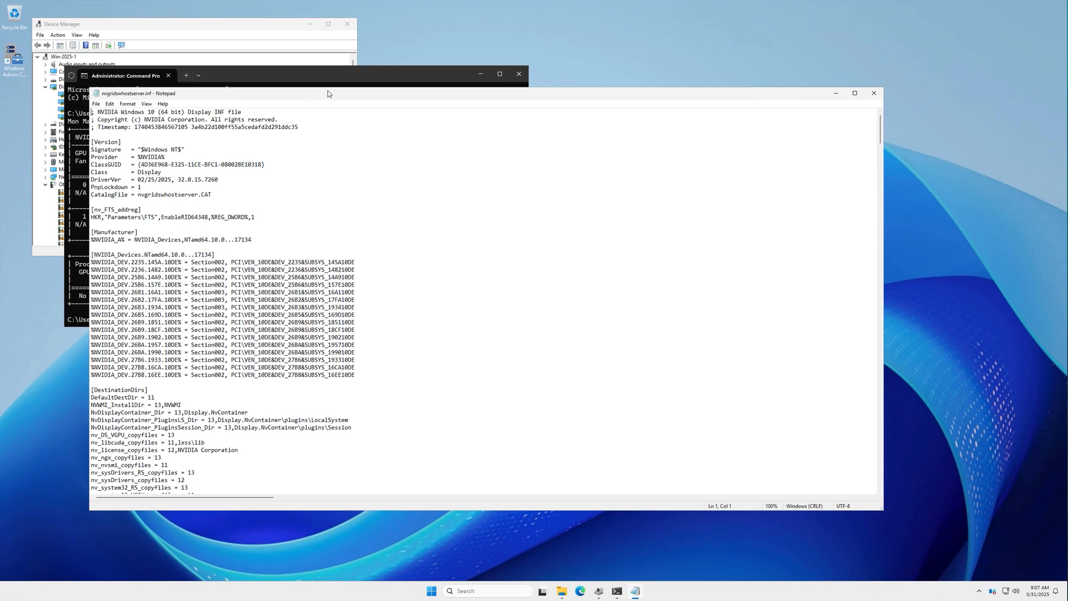
pyautogui.moveTo(328, 90); pyautogui.dragTo(408, 83)
pyautogui.scroll(-9, 312, 382)
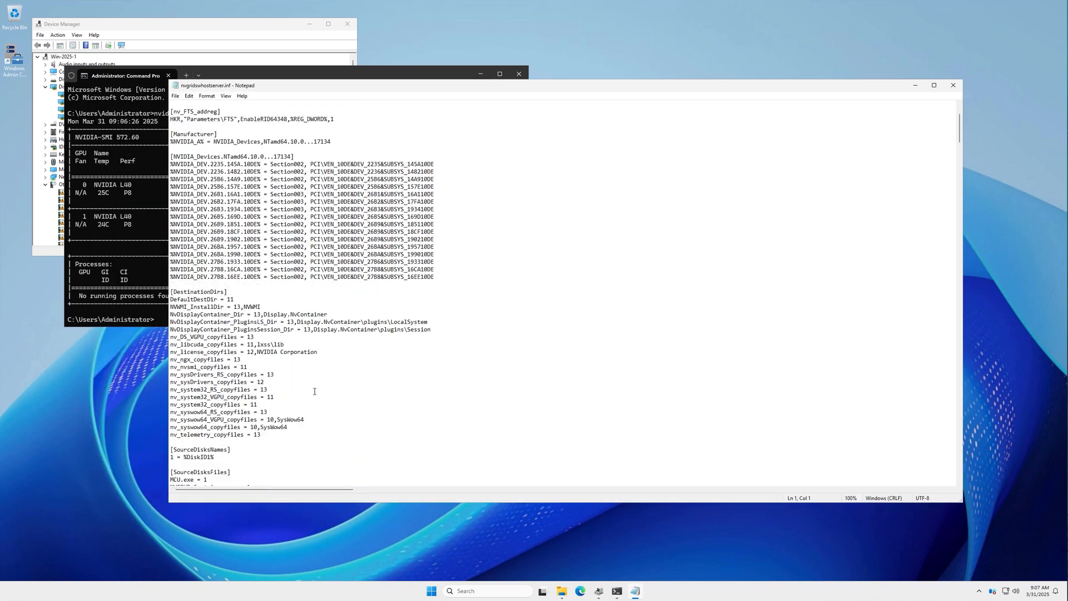
pyautogui.click(313, 381)
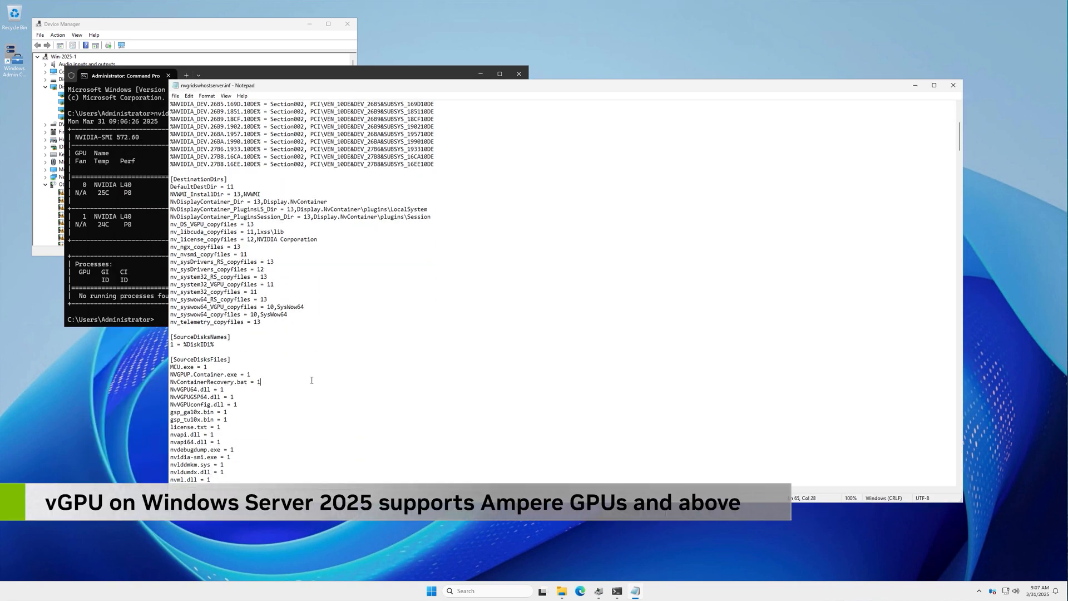
# Search nvgridswhostserver.inf for "l40" and review the list of supported GPUs in its Strings section.
pyautogui.hotkey('ctrl', 'f')
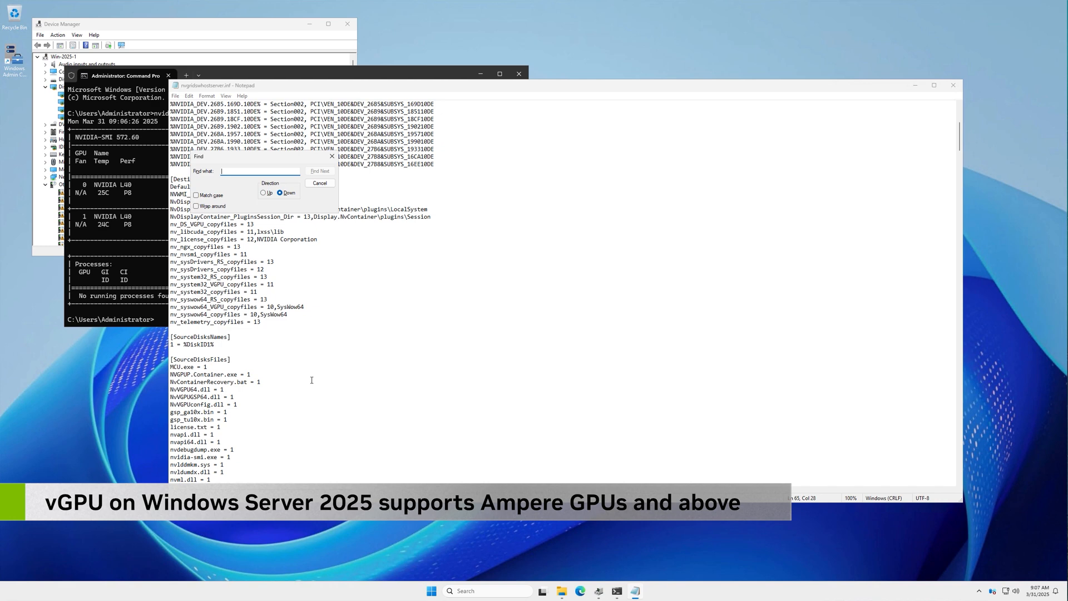
pyautogui.write('l40')
pyautogui.press('Return')
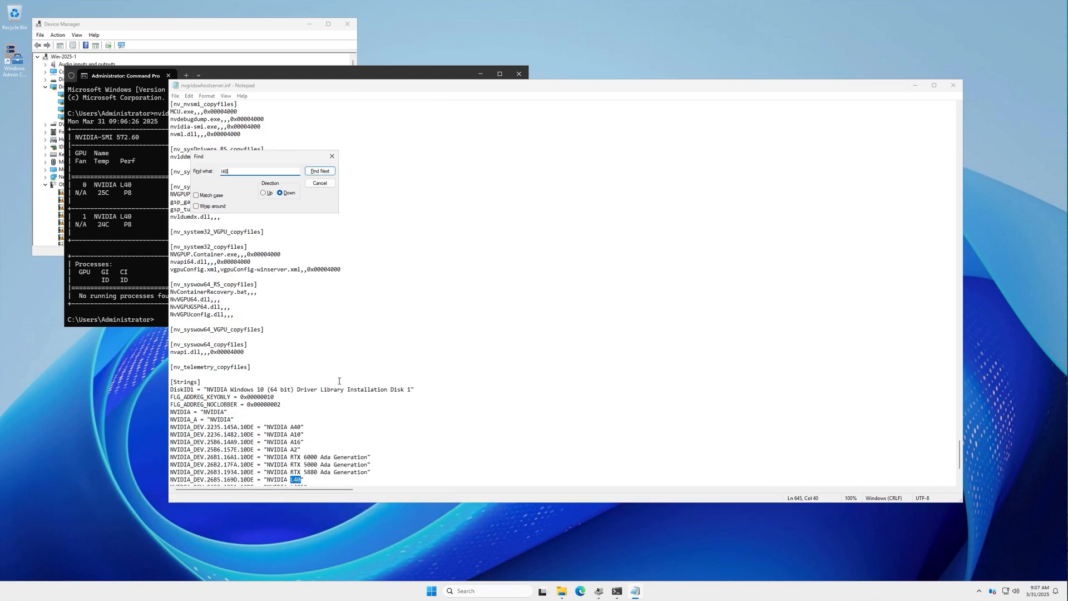
pyautogui.scroll(-2, 403, 433)
pyautogui.click(318, 184)
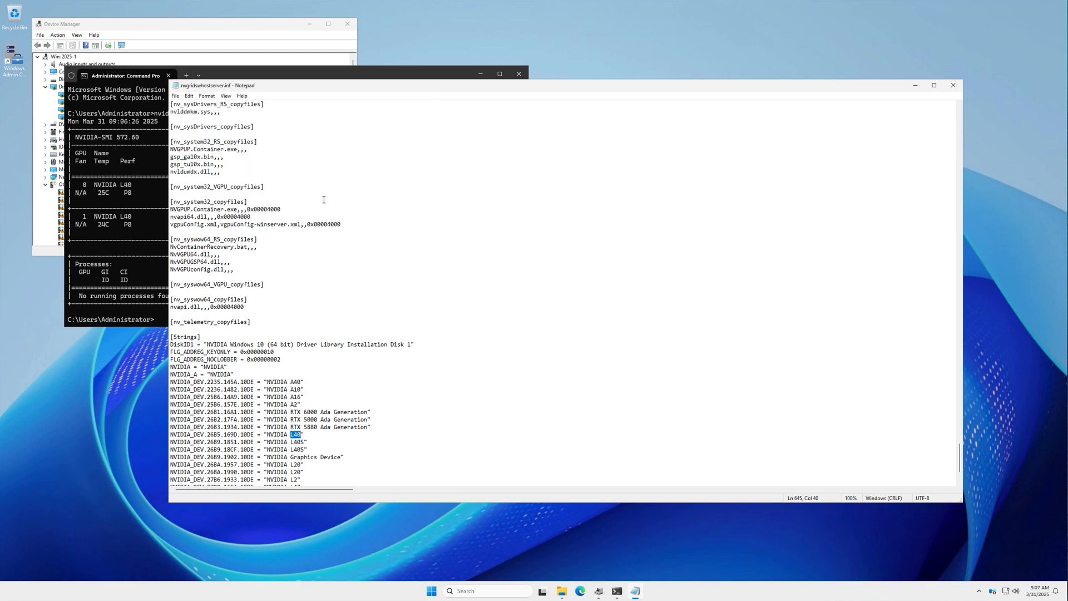
pyautogui.scroll(-3, 344, 388)
pyautogui.scroll(-1, 344, 387)
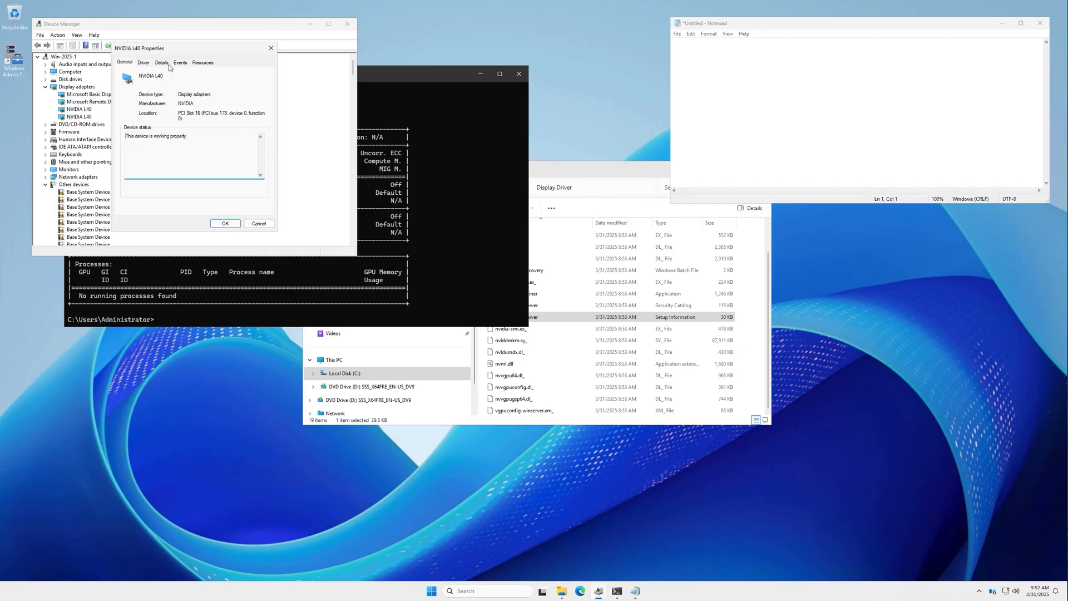
# Copy the Driver key property of the NVIDIA L40 on PCI bus 178 into the untitled Notepad document and close the device properties.
pyautogui.click(167, 63)
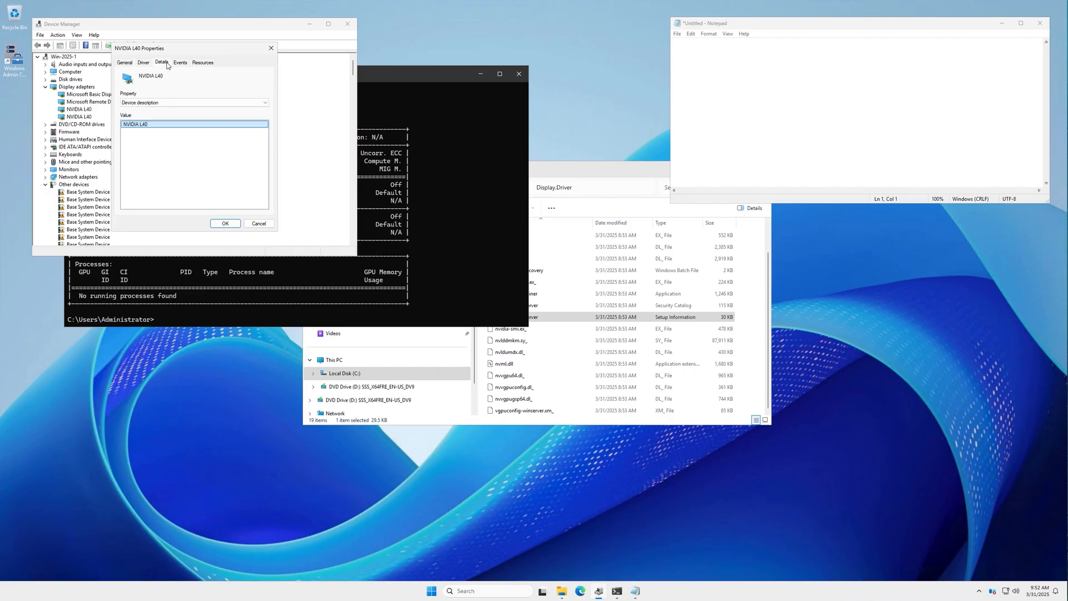
pyautogui.click(209, 102)
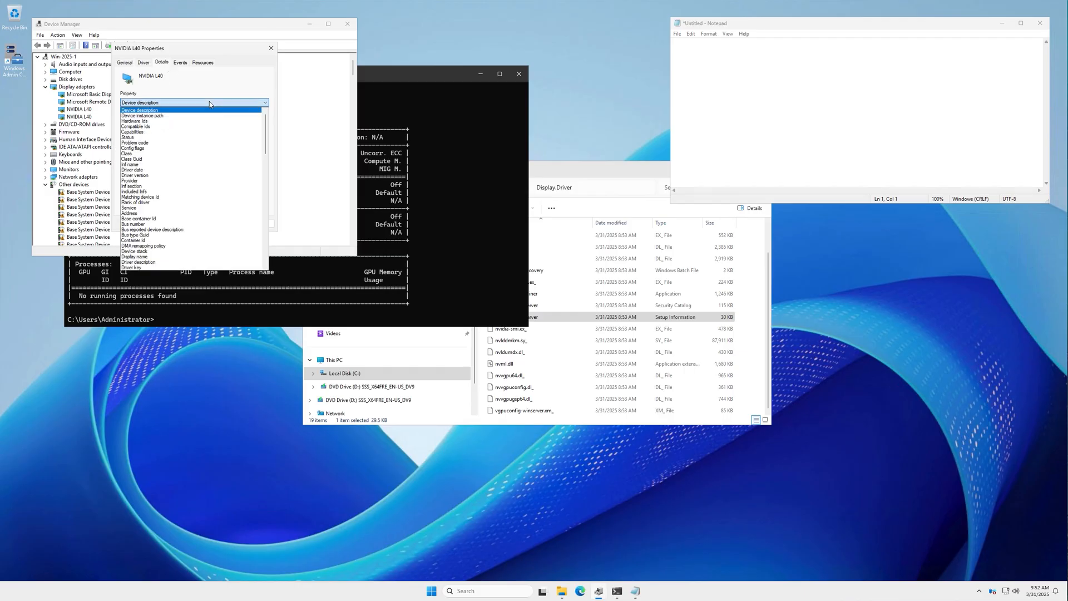
pyautogui.click(170, 269)
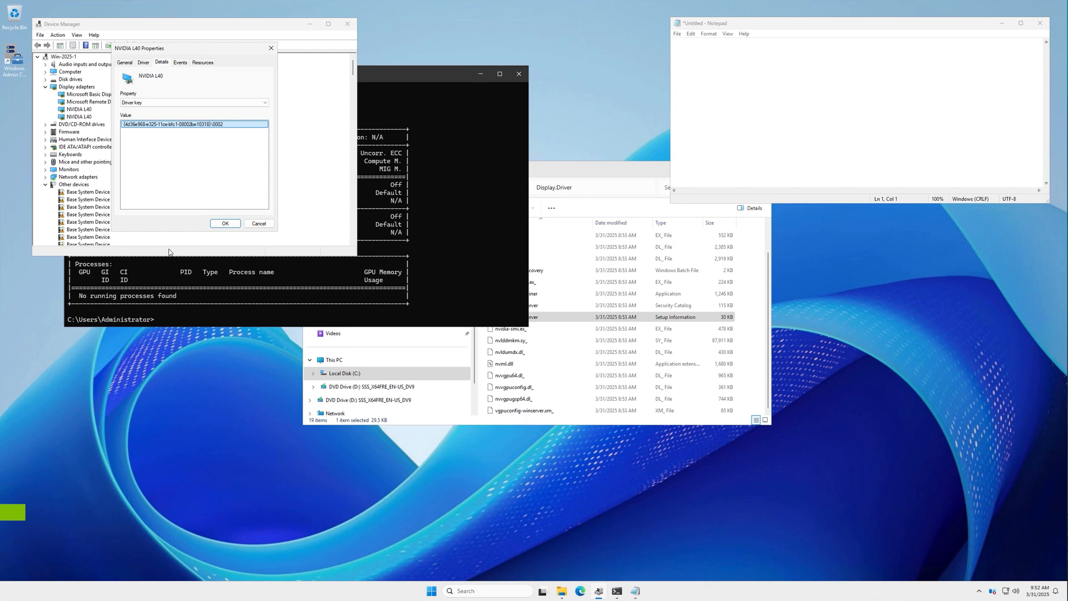
pyautogui.click(195, 126)
pyautogui.rightClick(195, 127)
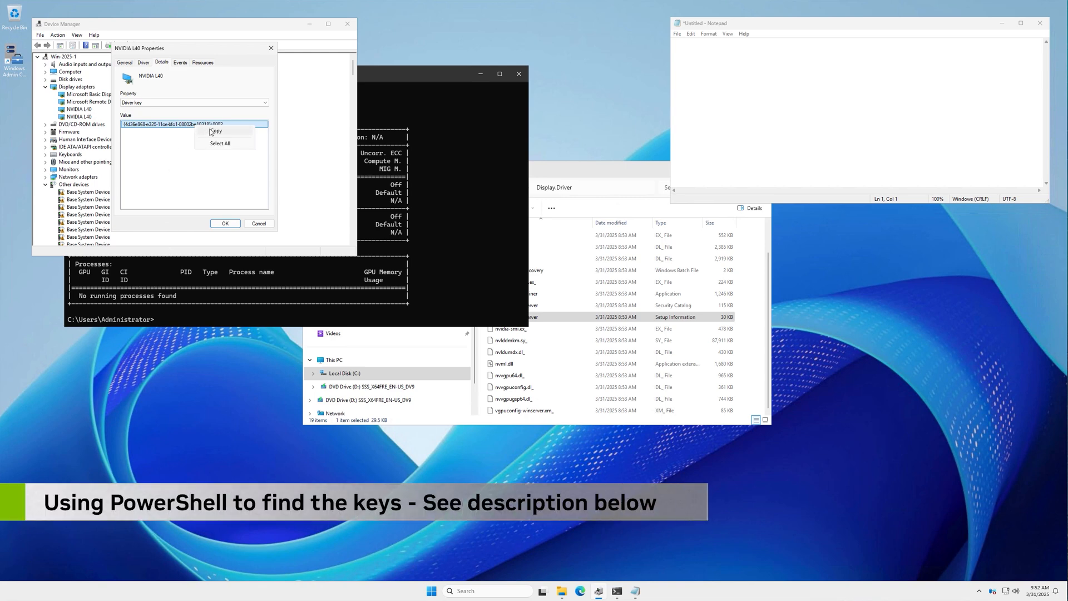
pyautogui.click(216, 131)
pyautogui.click(708, 81)
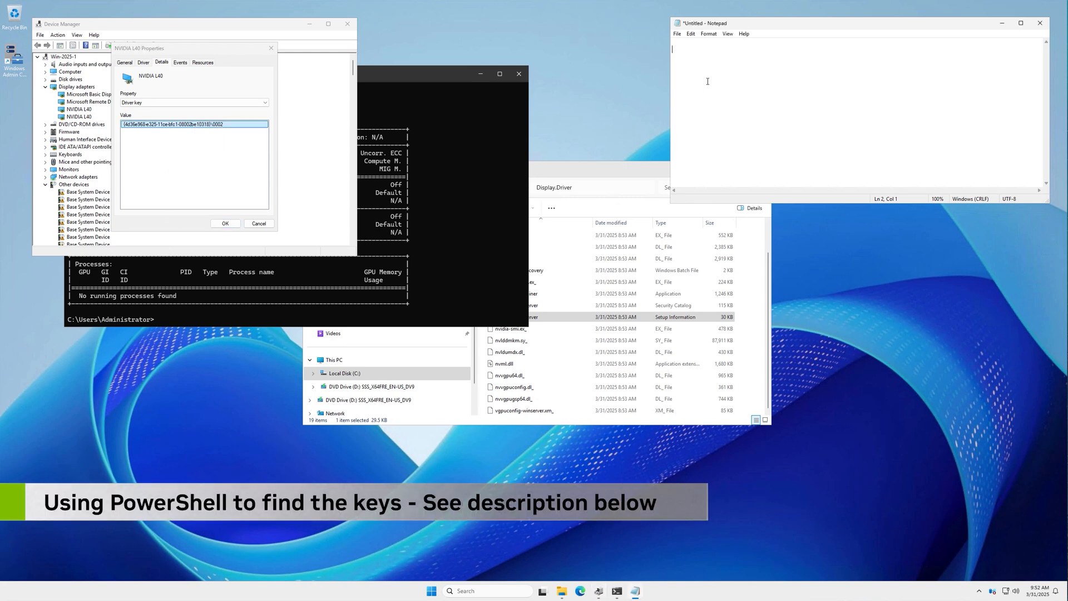
pyautogui.hotkey('ctrl', 'v')
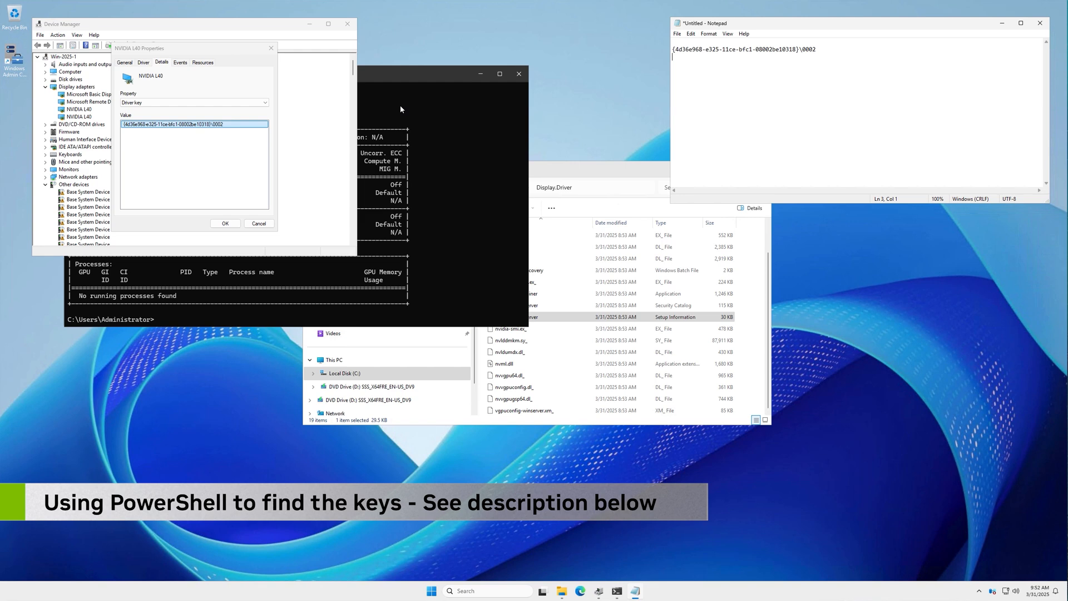
pyautogui.click(260, 225)
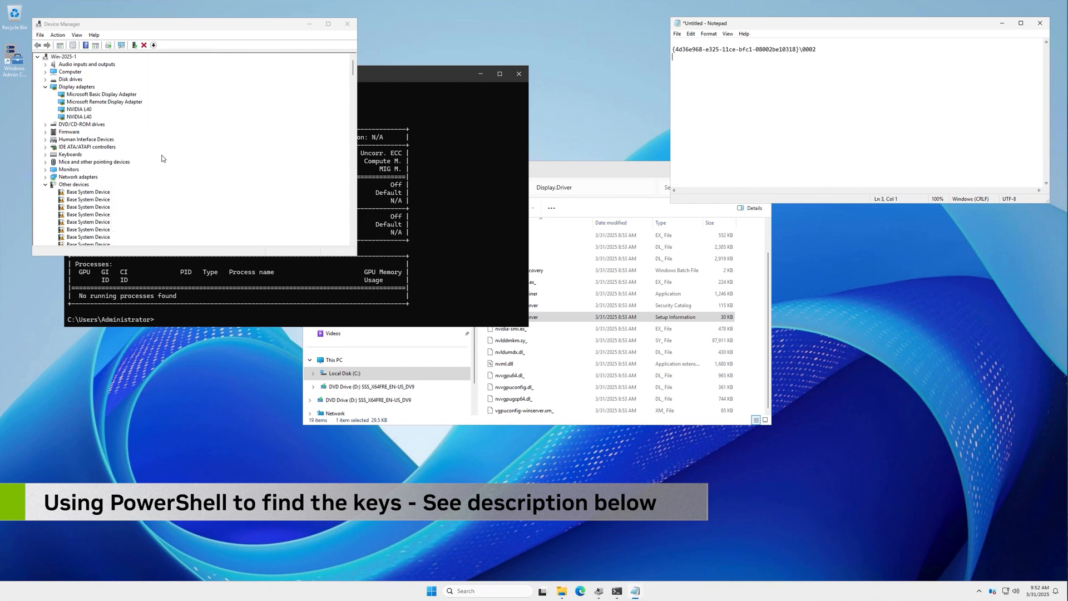
# Copy the Driver key property of the second NVIDIA L40, on PCI bus 61, onto the next line of the Notepad document.
pyautogui.rightClick(90, 117)
pyautogui.click(123, 168)
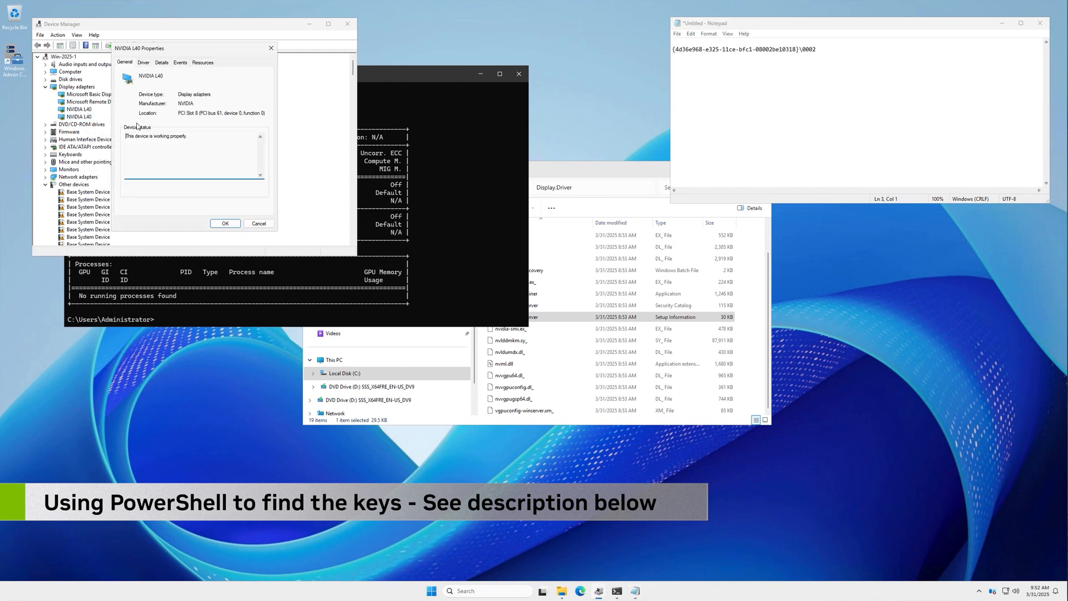
pyautogui.click(164, 63)
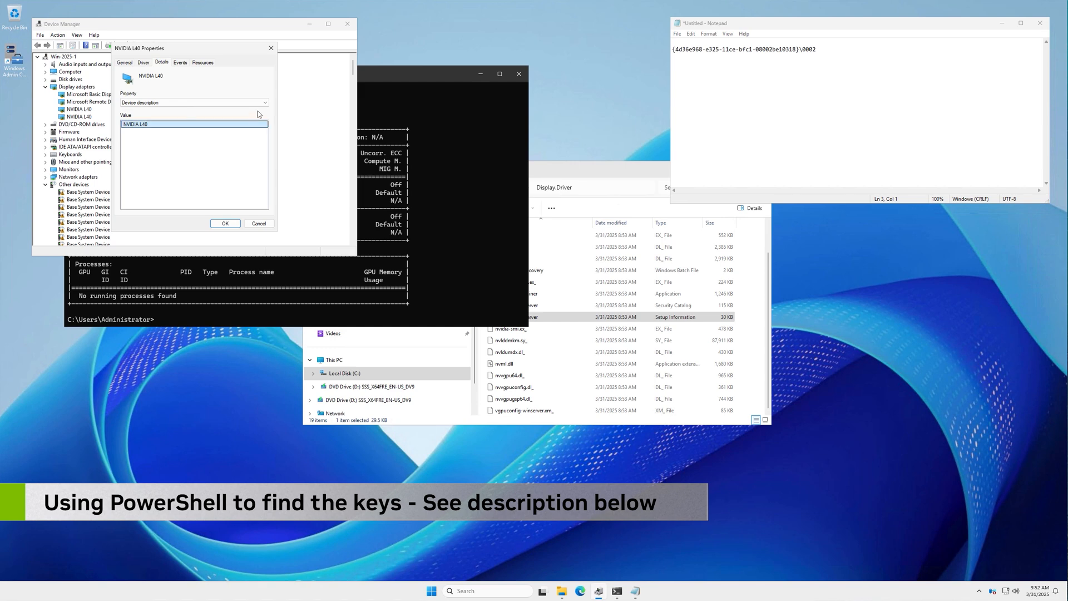
pyautogui.click(211, 103)
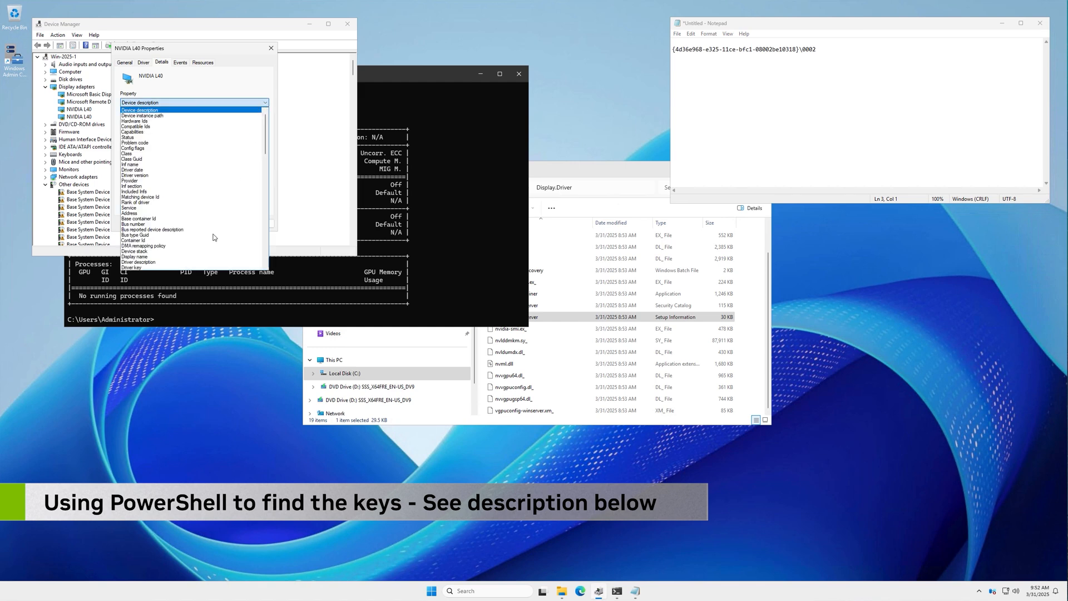
pyautogui.click(220, 267)
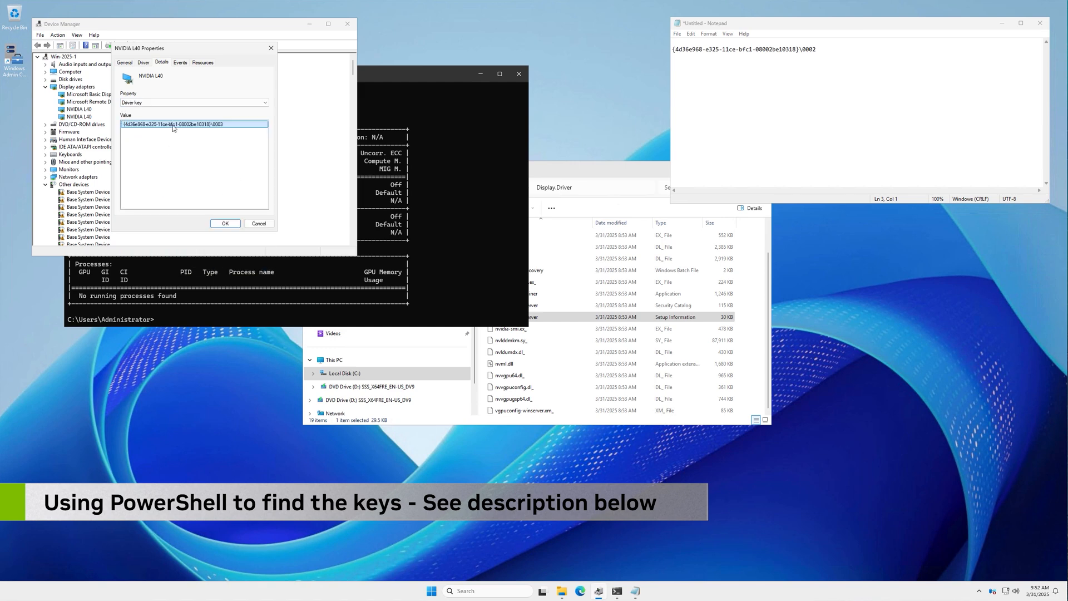
pyautogui.rightClick(173, 127)
pyautogui.click(189, 132)
pyautogui.click(225, 223)
pyautogui.click(749, 80)
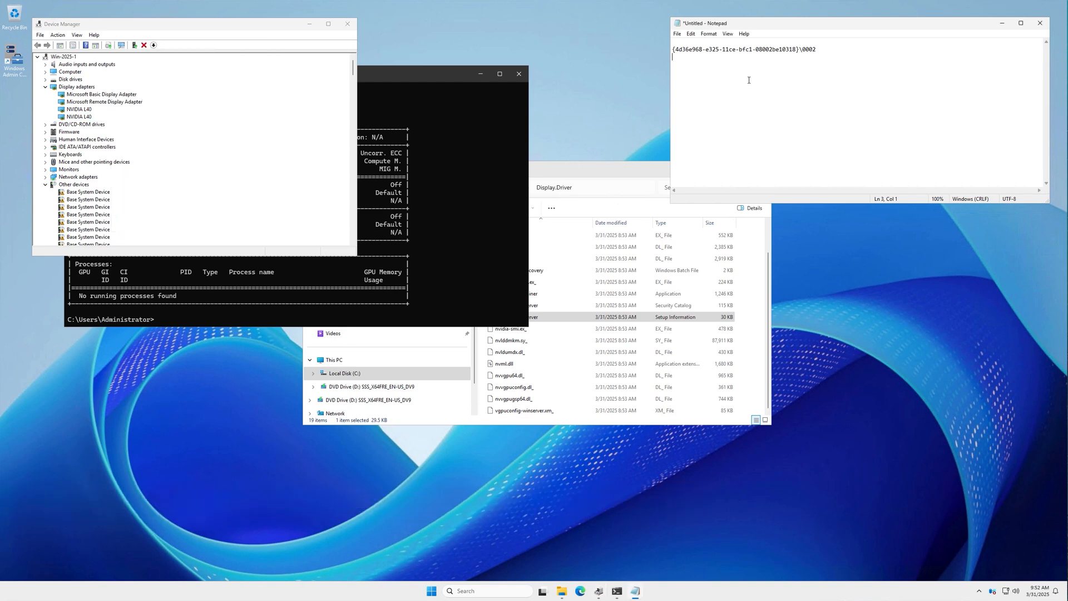
pyautogui.hotkey('ctrl', 'v')
pyautogui.press('Return')
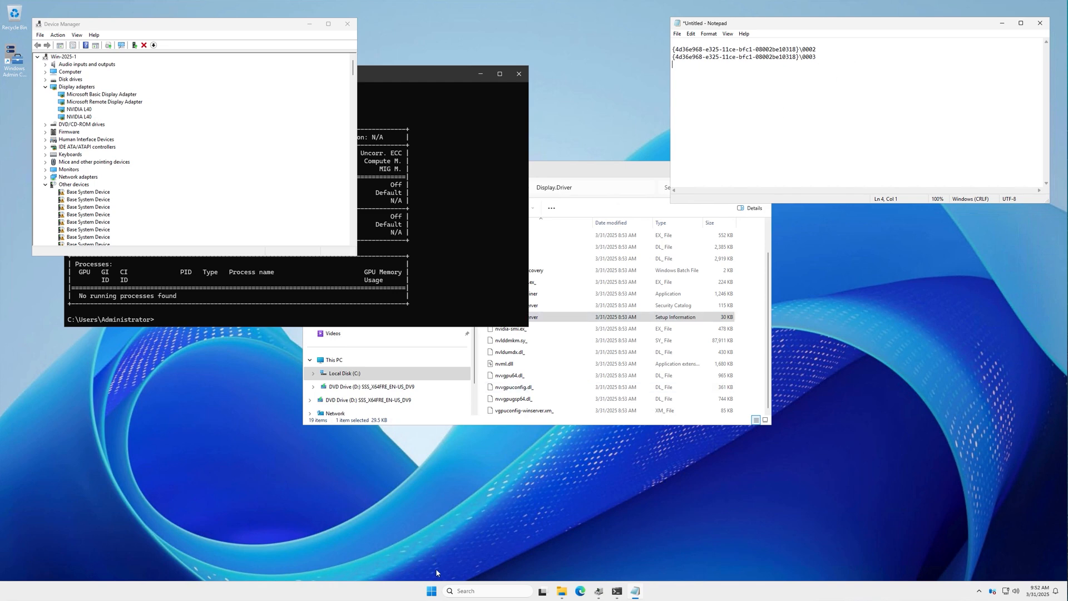
# Open Registry Editor and search the whole registry for "gridgpupProfileType".
pyautogui.click(432, 592)
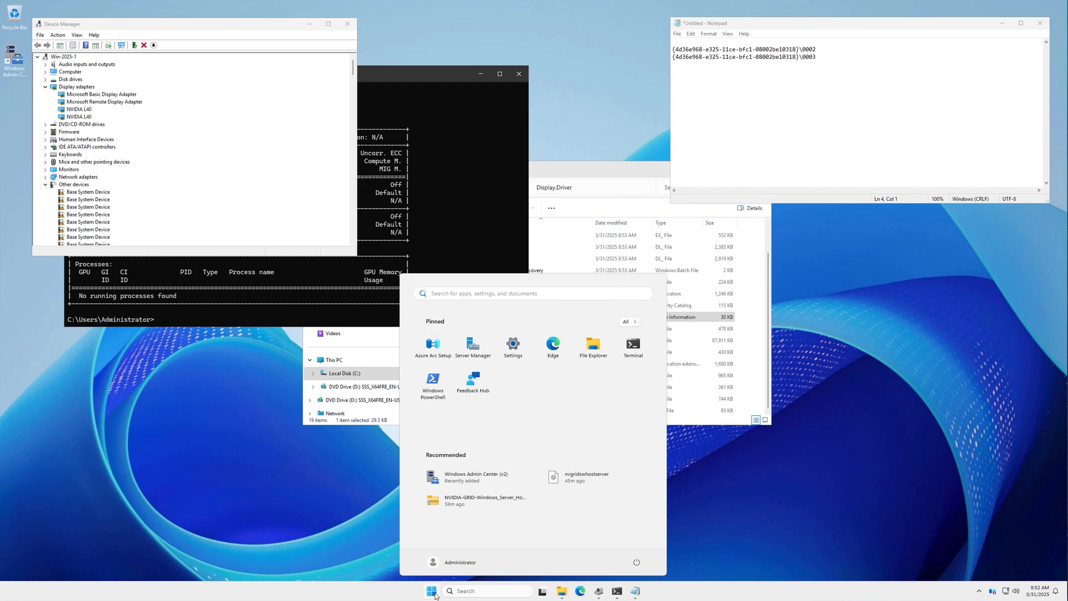
pyautogui.write('reged')
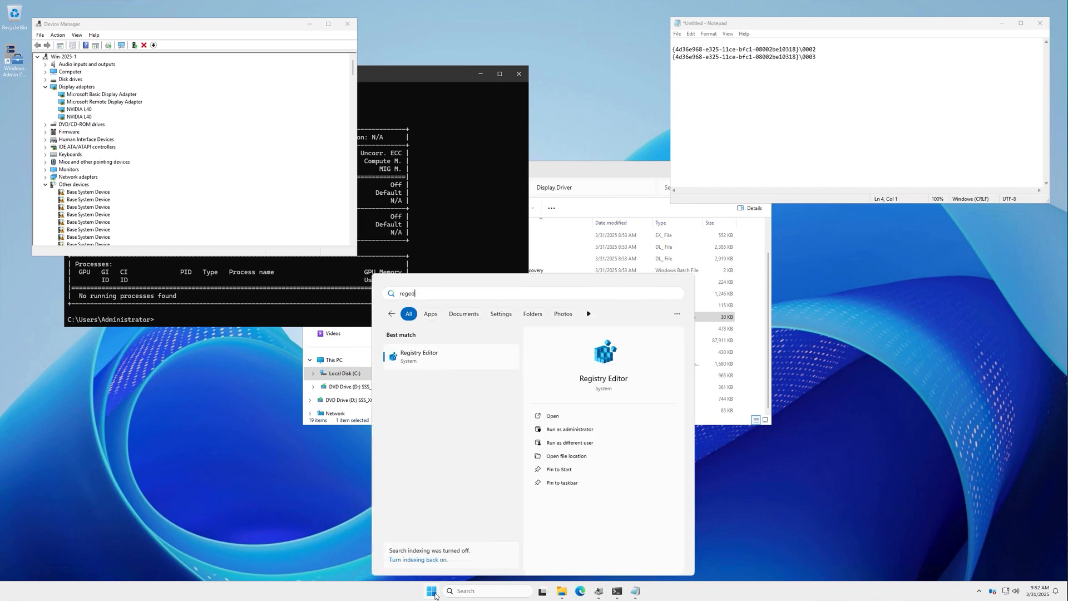
pyautogui.press('Return')
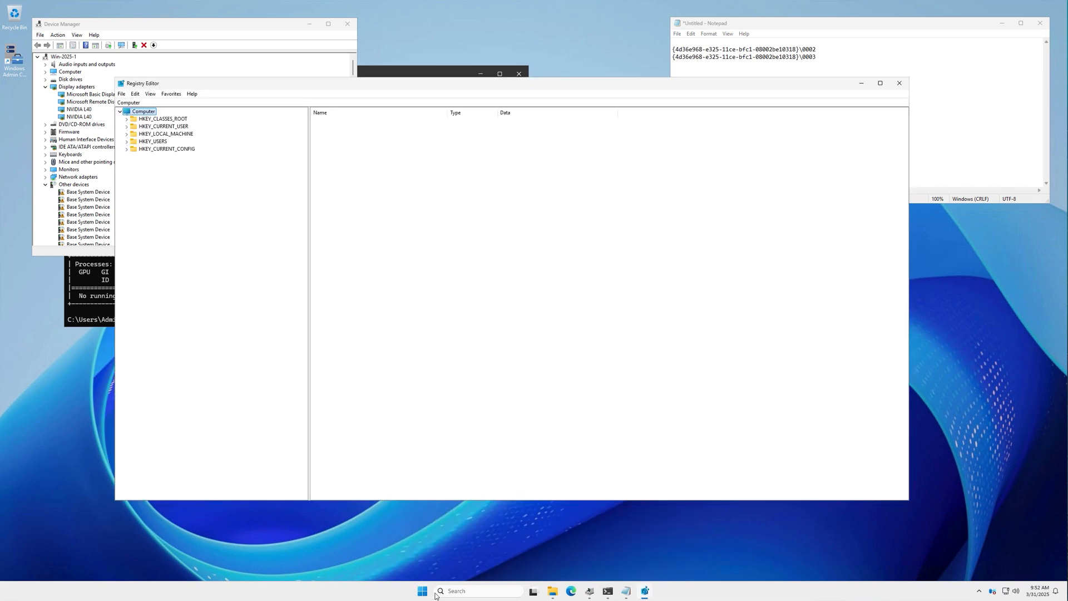
pyautogui.click(136, 94)
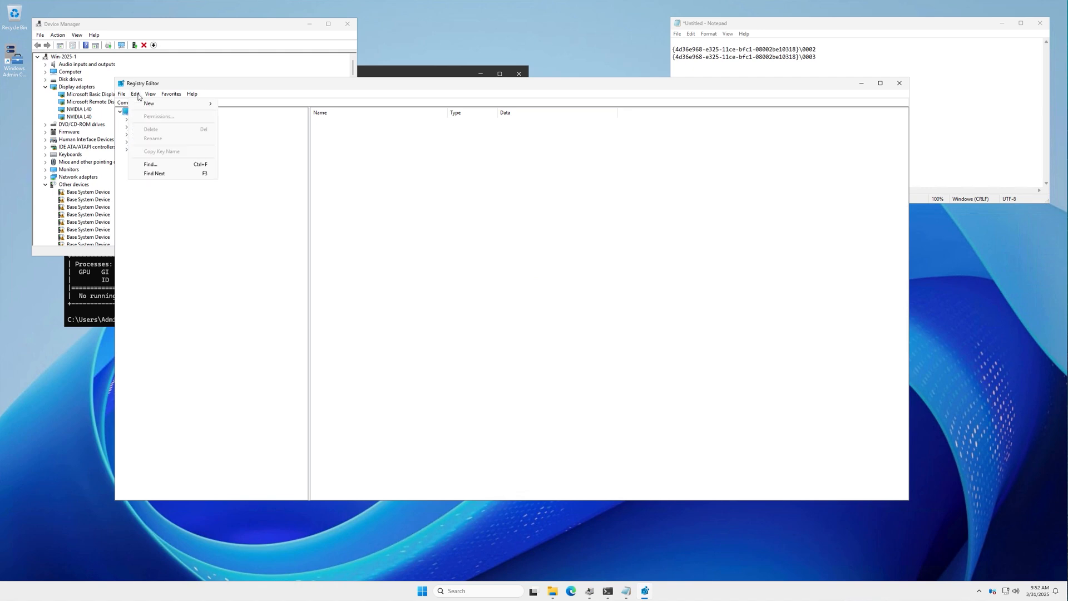
pyautogui.click(151, 165)
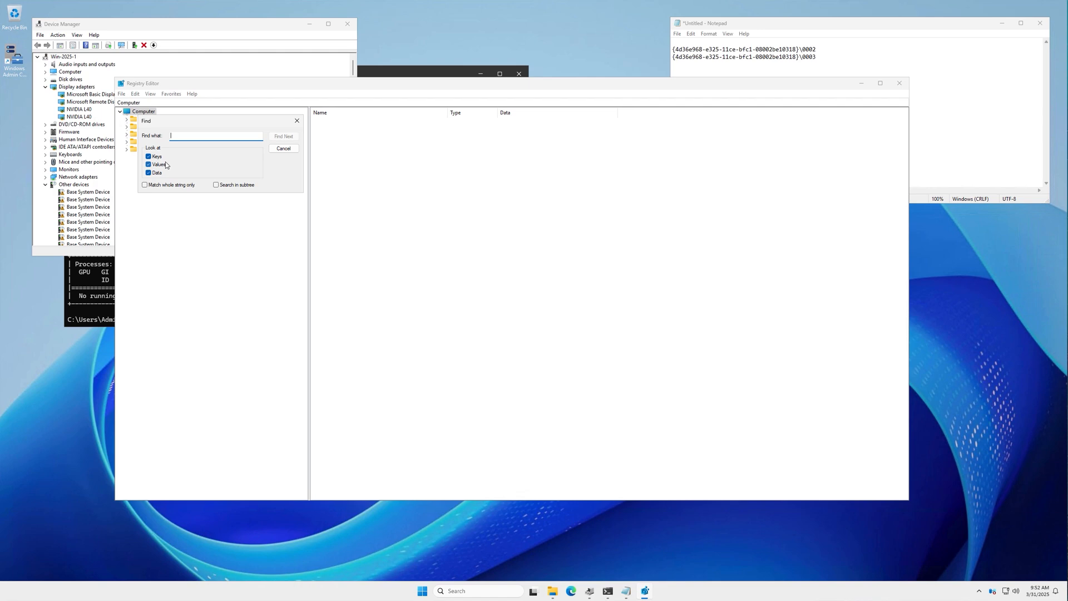
pyautogui.write('gridgpupProfileType')
pyautogui.press('Return')
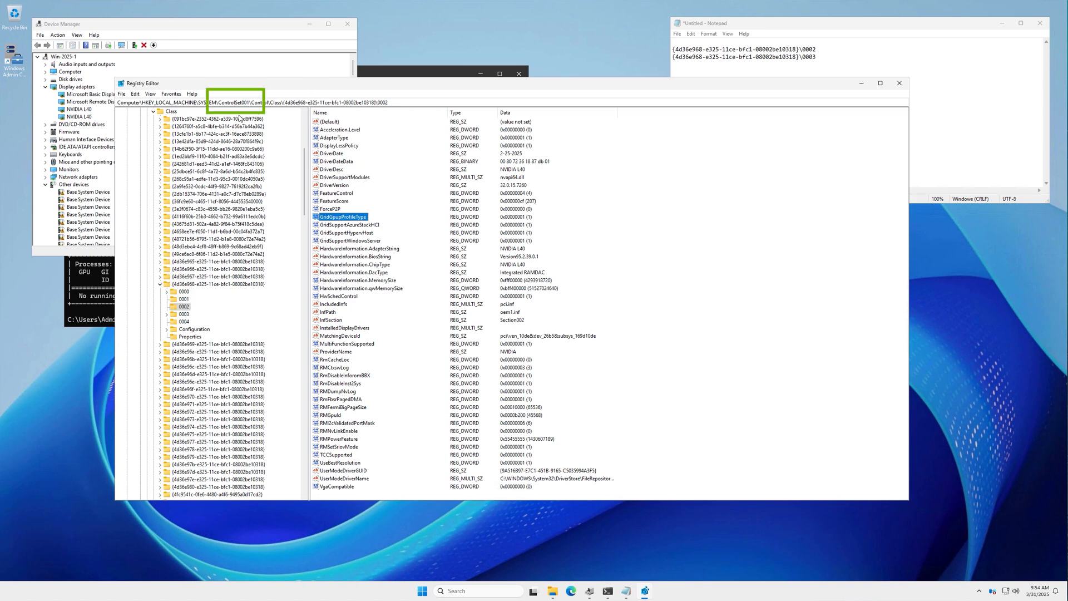
# Continue the registry search through the ControlSet matches to the GridGpupProfileType value in subkey 0002 under CurrentControlSet.
pyautogui.press('F3')
pyautogui.press('F3')
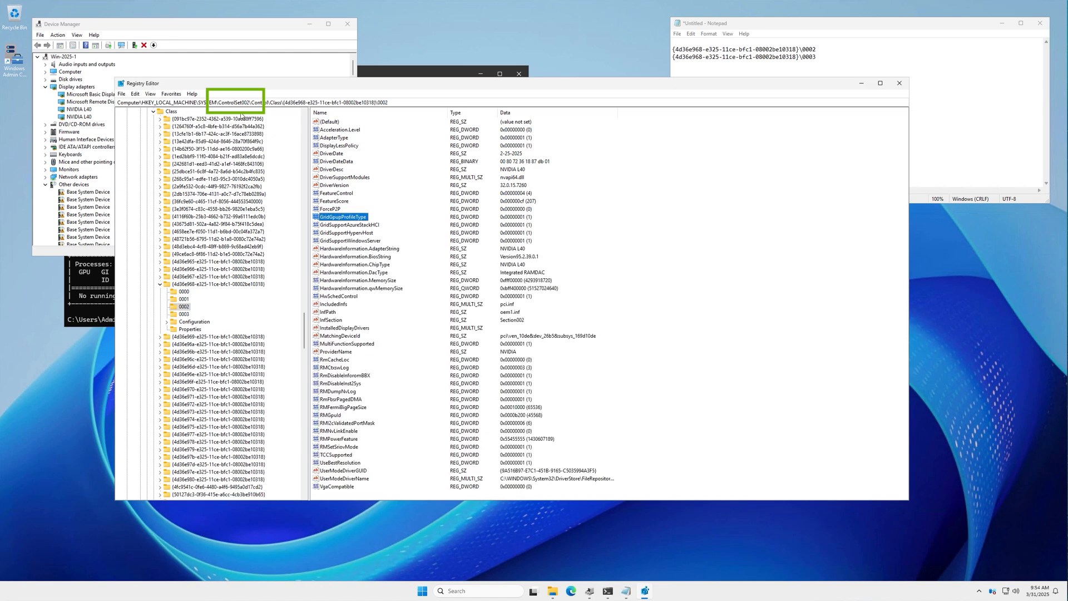
pyautogui.press('Down')
pyautogui.press('F3')
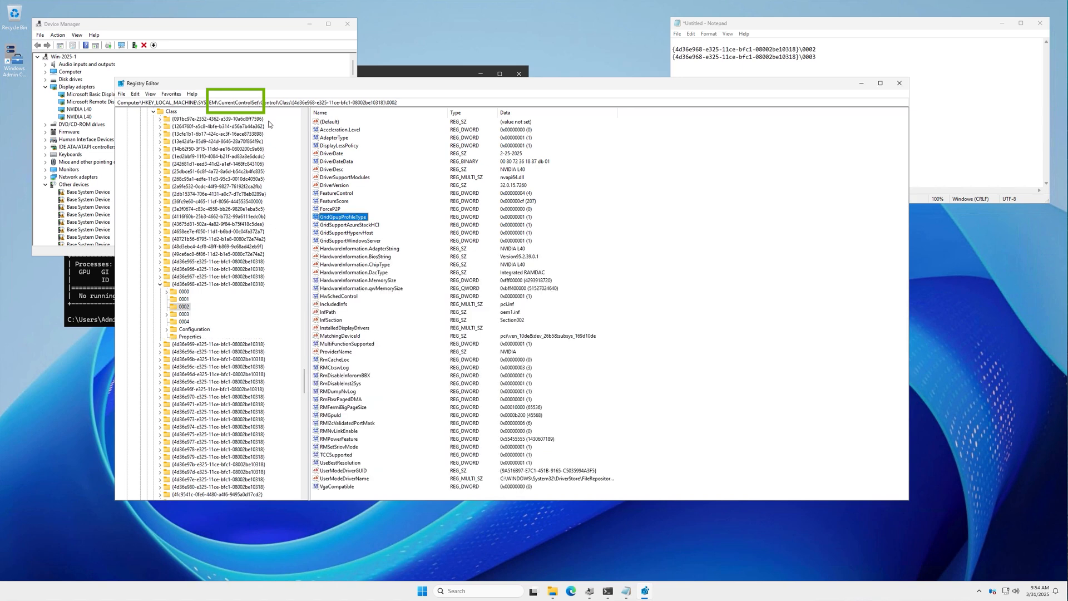
# Inspect GridGpupProfileType in subkey 0002 of {4d36e968-e325-11ce-bfc1-08002be10318} without changing it, and open subkey 0003.
pyautogui.click(227, 285)
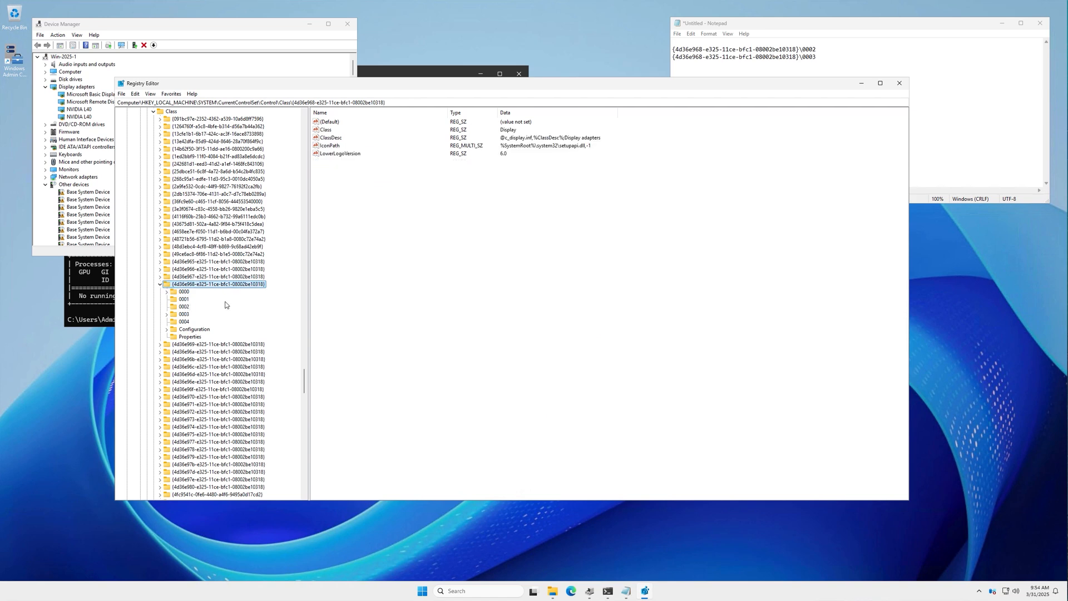
pyautogui.click(186, 307)
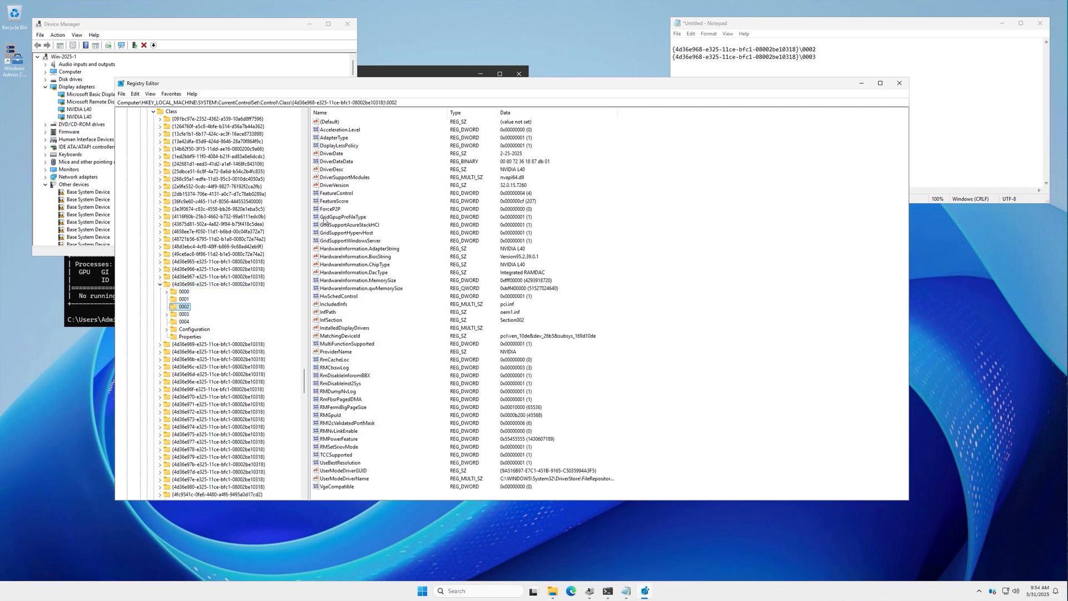
pyautogui.click(349, 218)
pyautogui.doubleClick(350, 218)
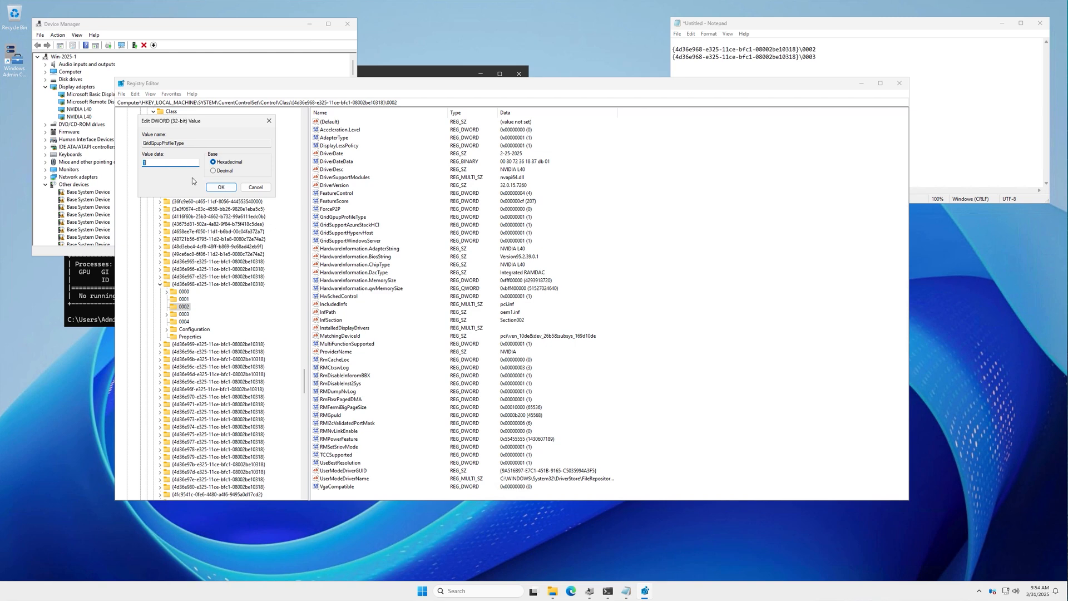
pyautogui.click(256, 187)
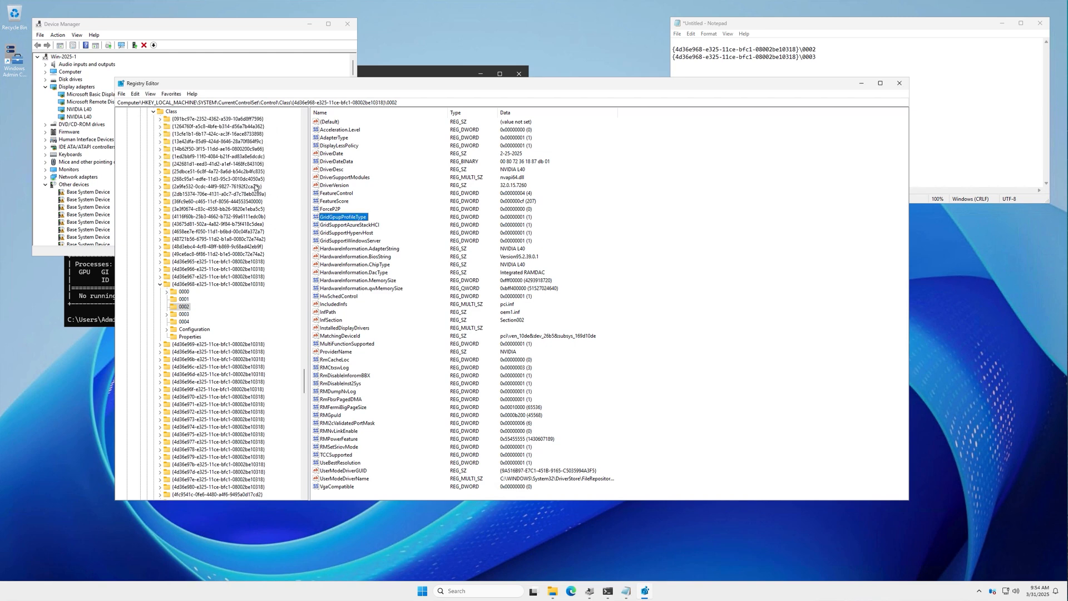
pyautogui.doubleClick(184, 315)
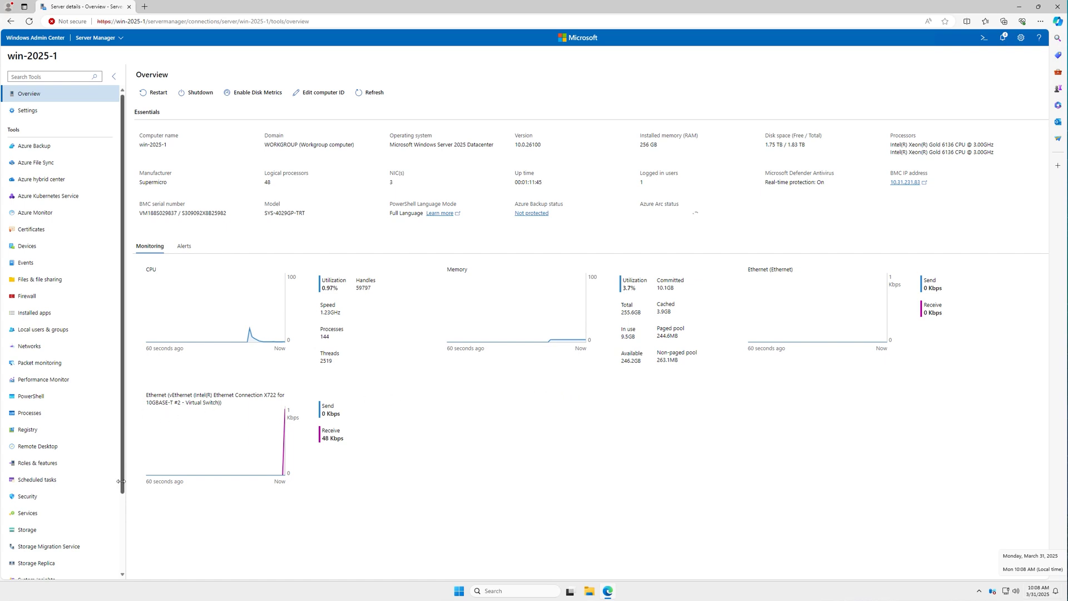
# In the GPUs extension of Windows Admin Center, set only the first NVIDIA L40 listed for partition configuration to 12 partitions.
pyautogui.click(122, 499)
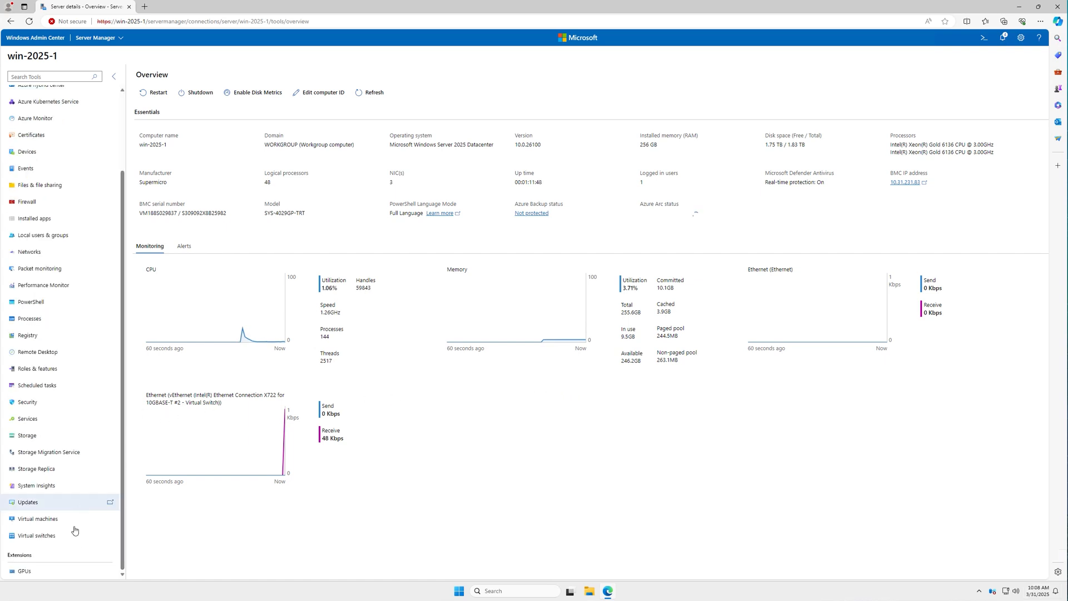
pyautogui.click(25, 571)
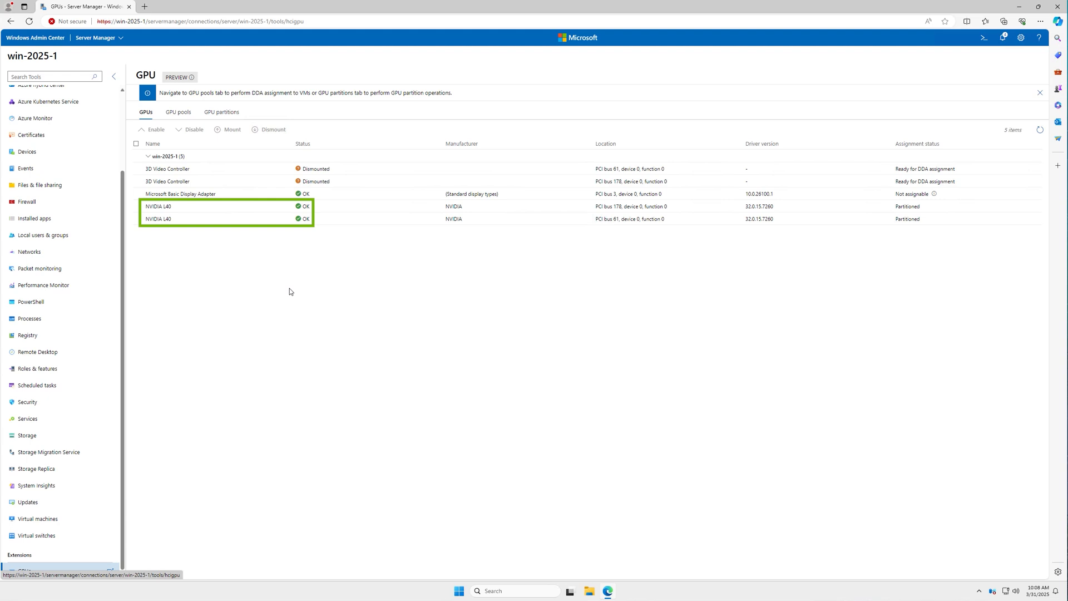
pyautogui.click(226, 114)
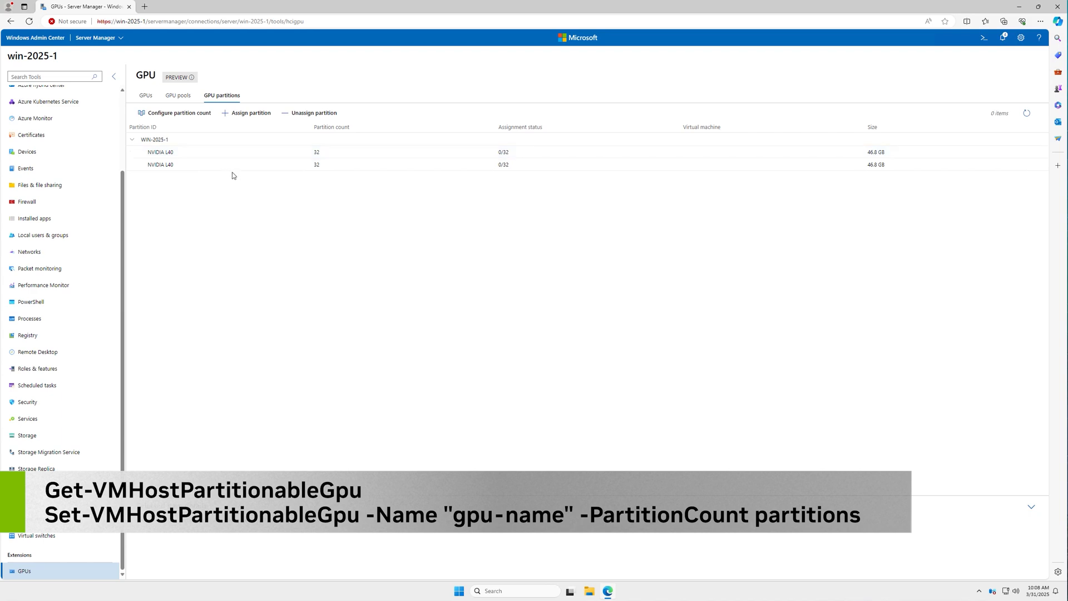
pyautogui.click(199, 114)
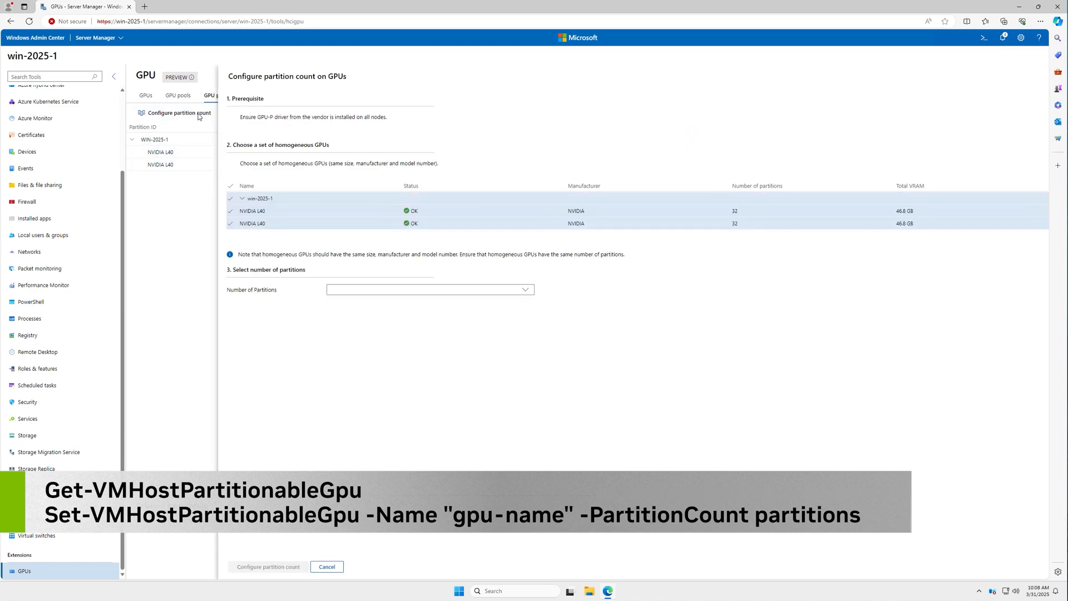
pyautogui.click(257, 214)
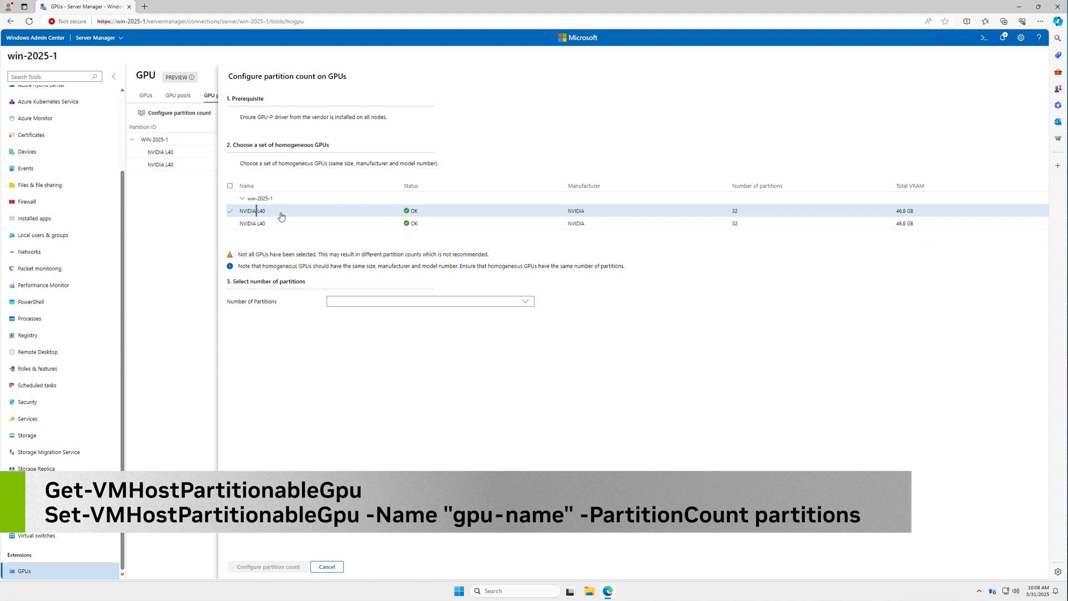
pyautogui.click(526, 301)
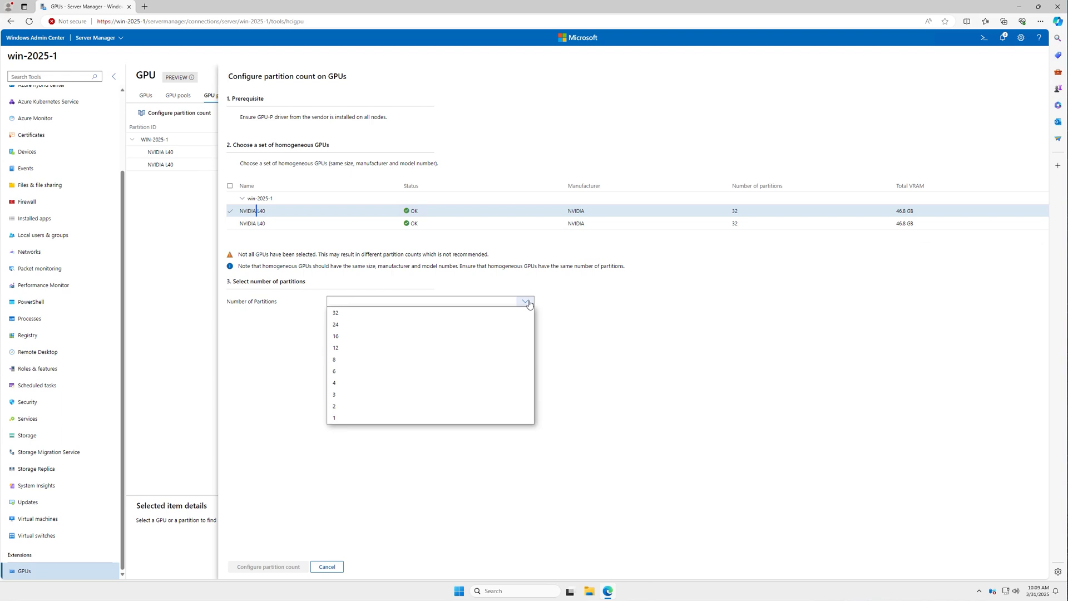
pyautogui.click(496, 348)
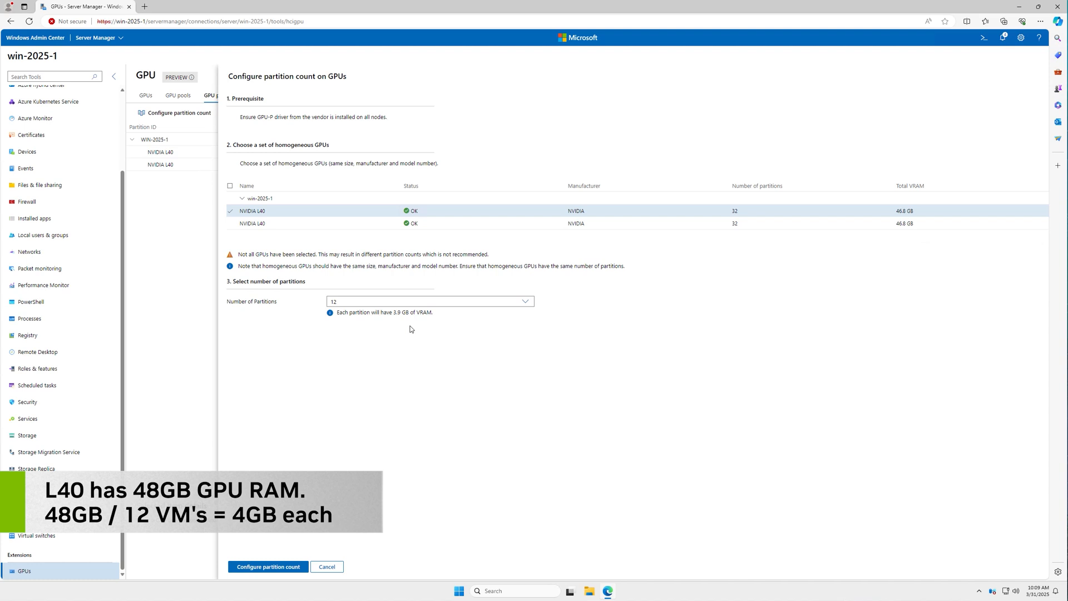
pyautogui.click(264, 567)
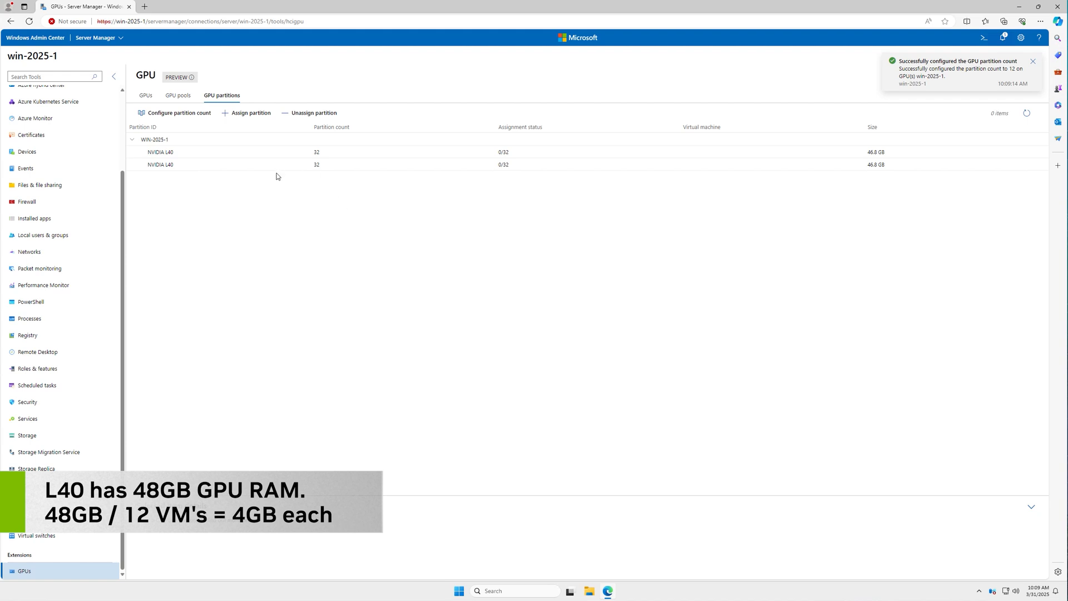
# Set only the second NVIDIA L40 listed for partition configuration to 24 partitions and refresh the GPU partitions list.
pyautogui.click(186, 113)
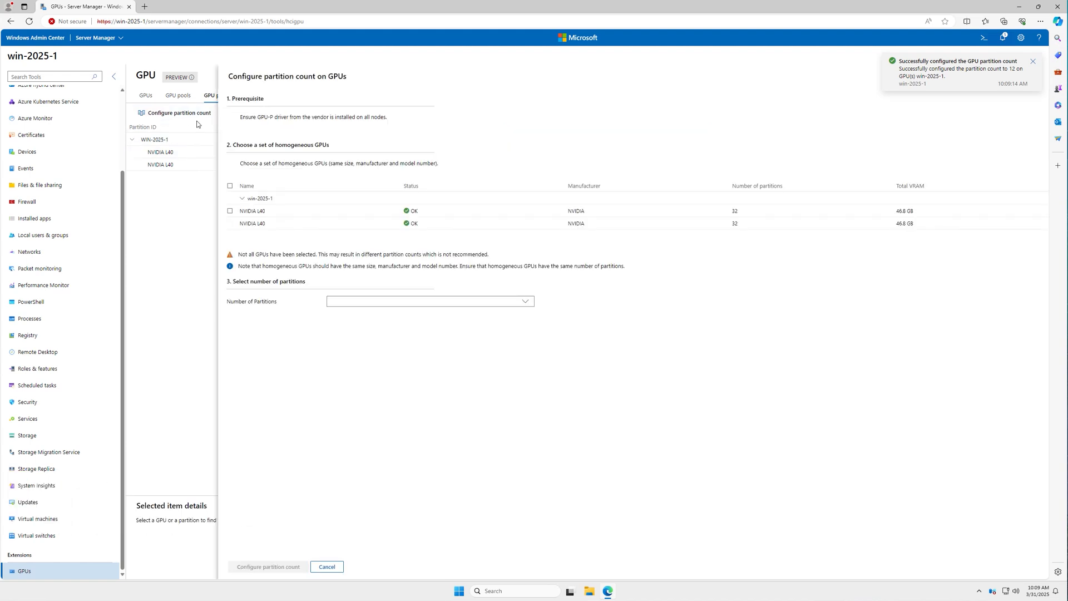
pyautogui.click(231, 225)
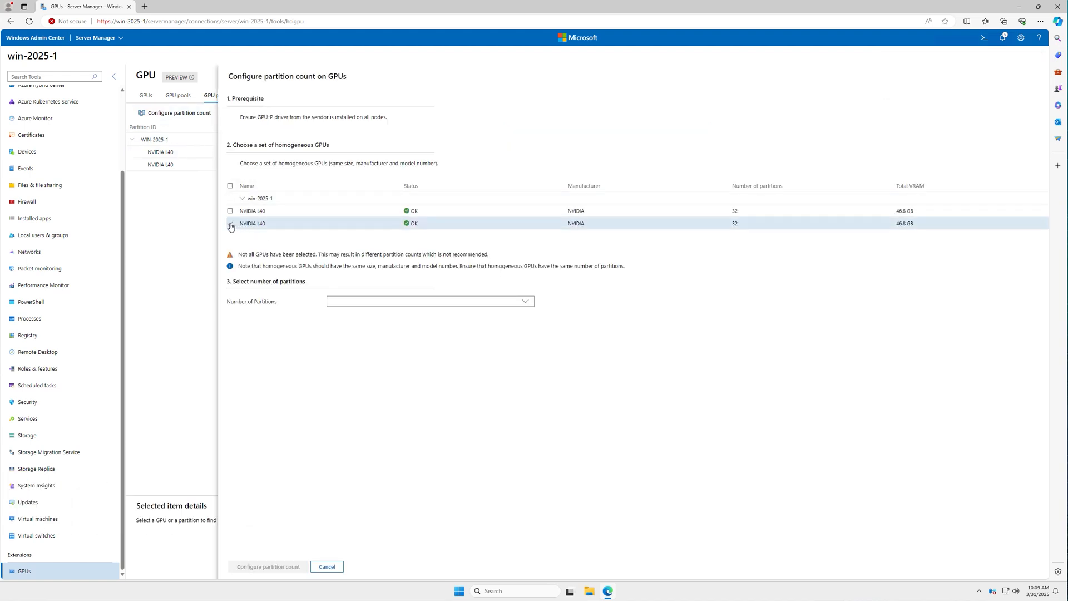
pyautogui.click(400, 302)
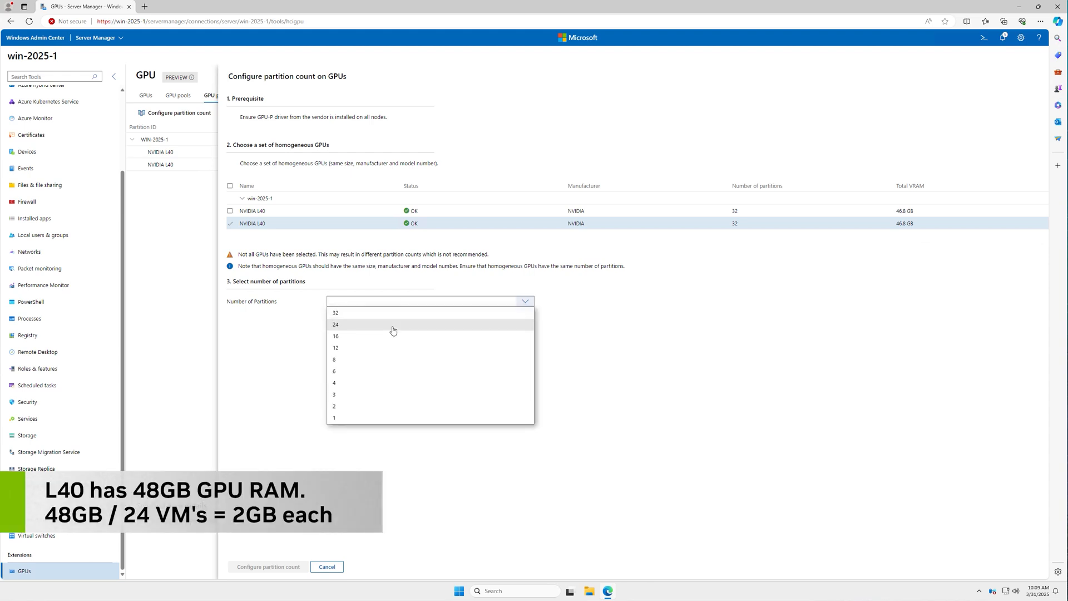
pyautogui.click(393, 325)
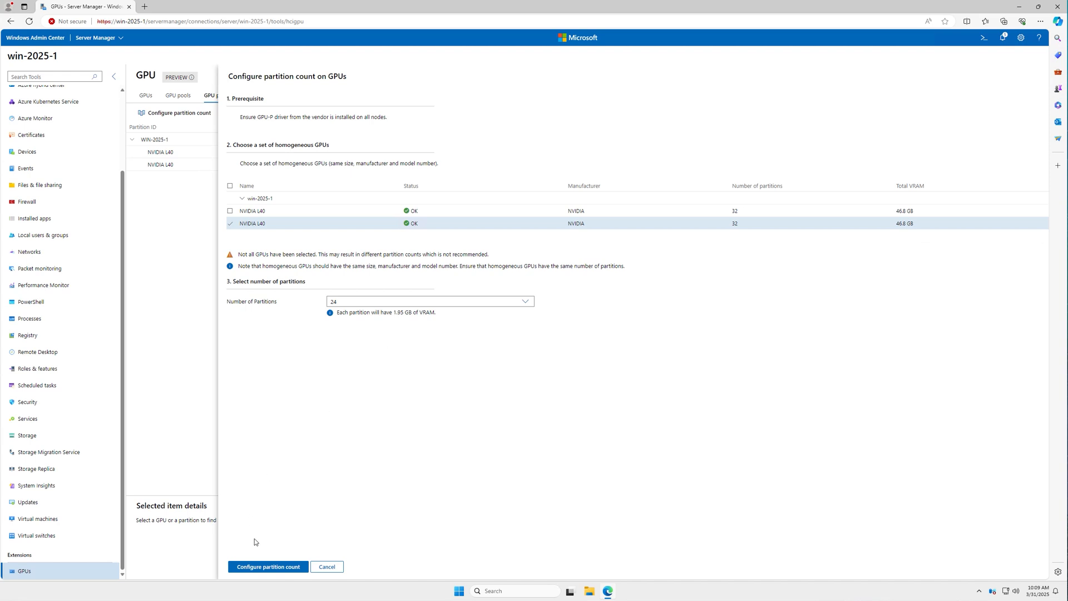
pyautogui.click(260, 568)
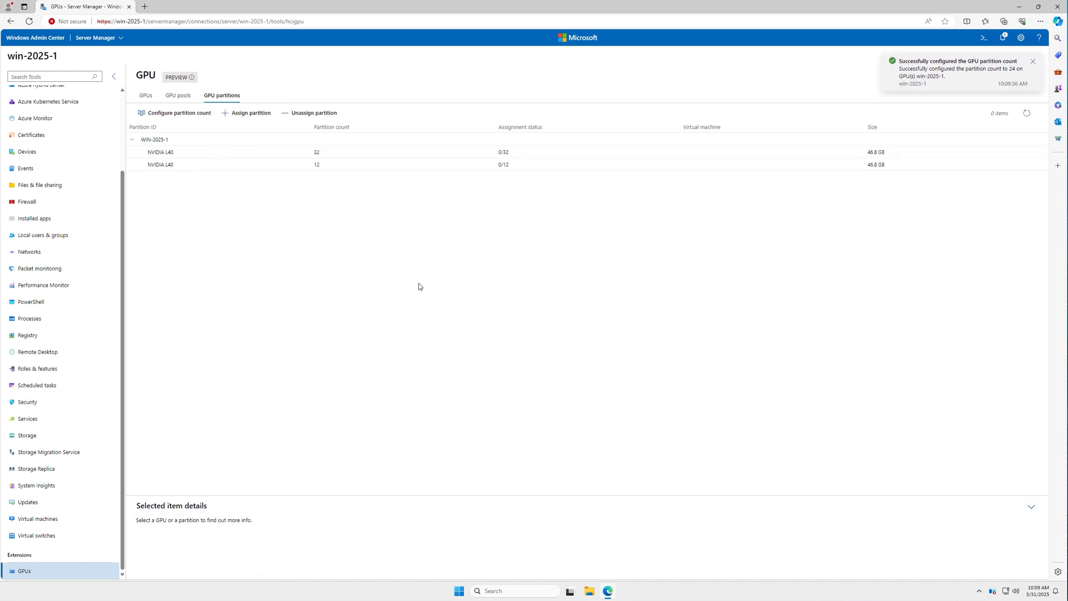
pyautogui.click(1027, 113)
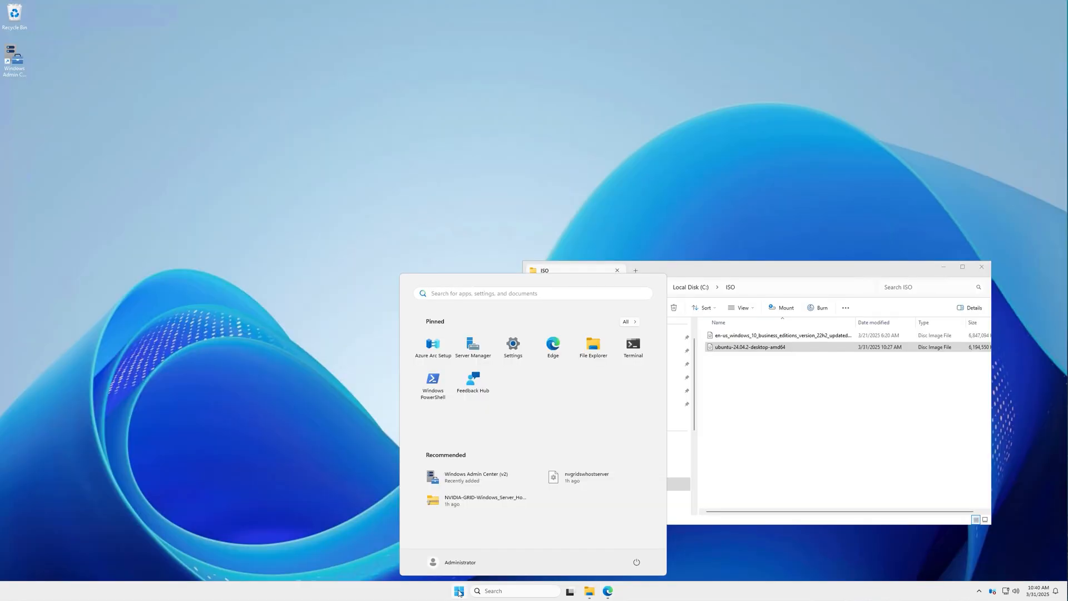
# Open Windows PowerShell, run Get-VMHostPartitionableGpu and review the partition settings returned for both GPUs.
pyautogui.write('powershell')
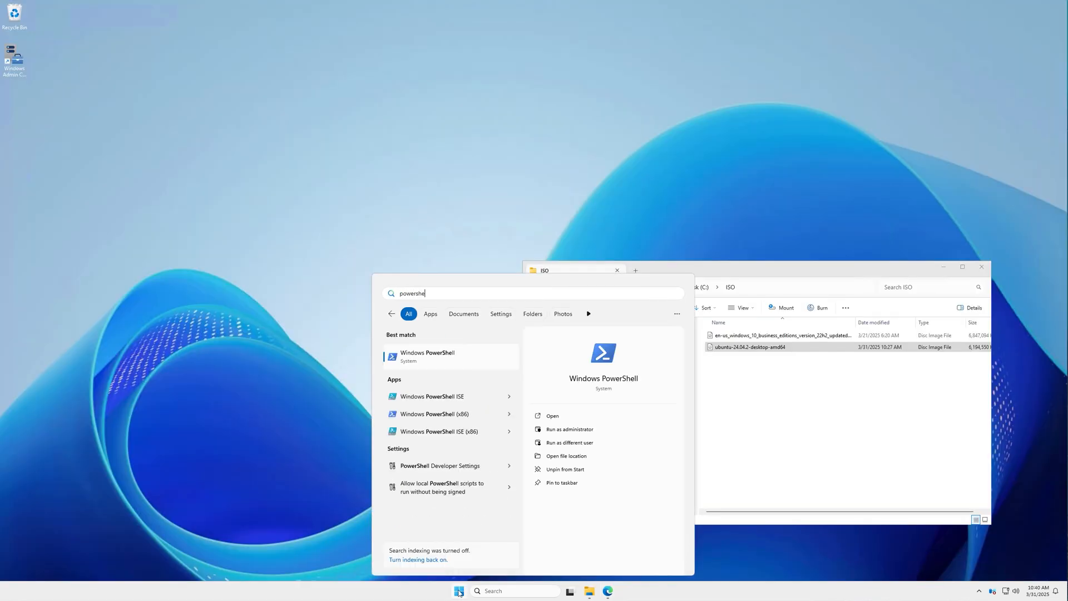
pyautogui.click(427, 361)
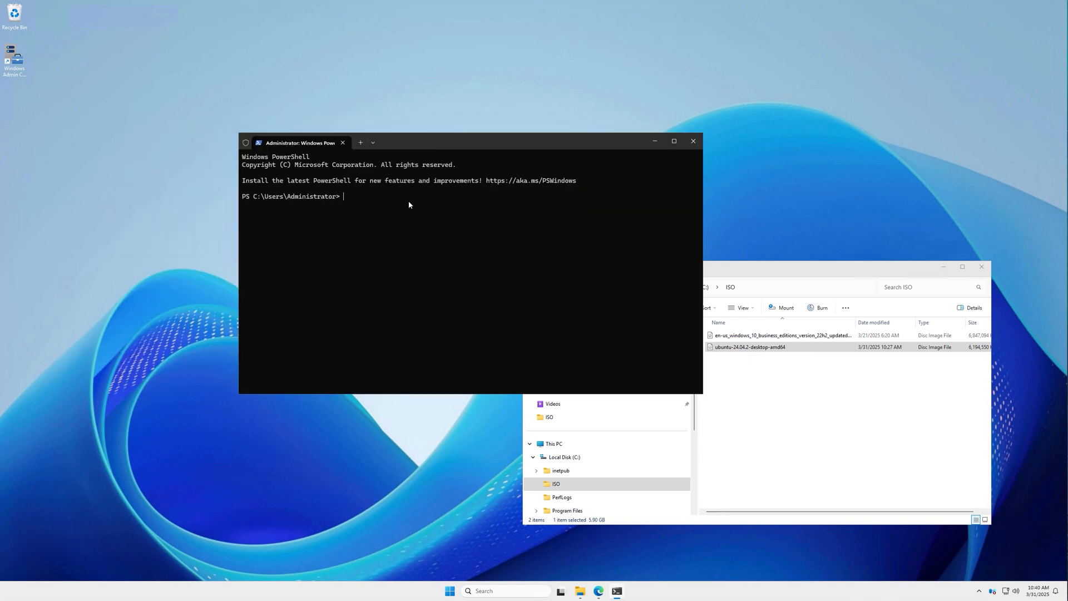
pyautogui.write('Get-VMHostPa')
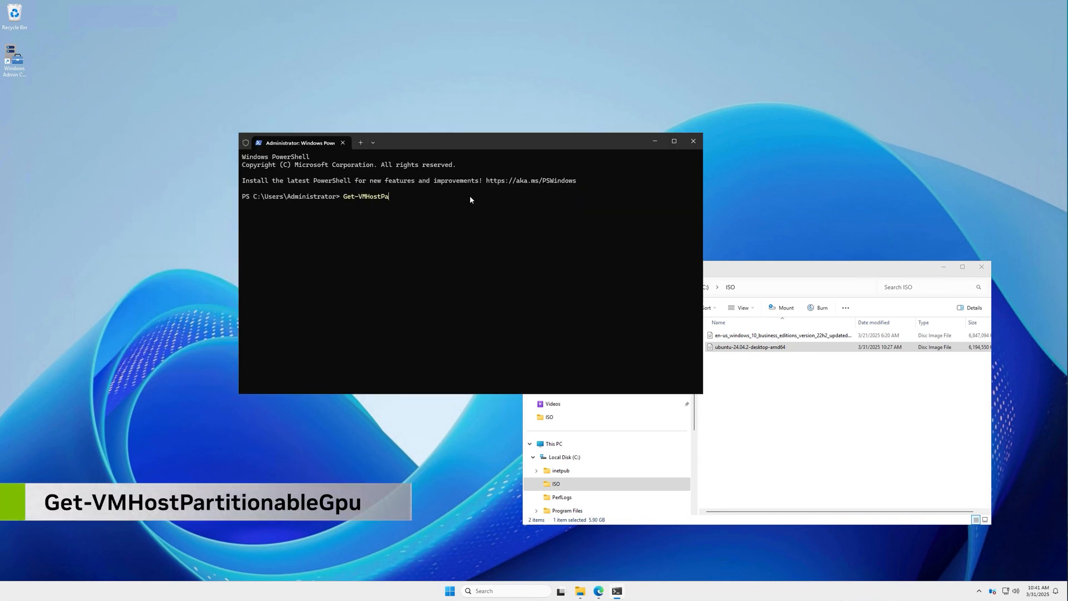
pyautogui.press('Tab')
pyautogui.press('Return')
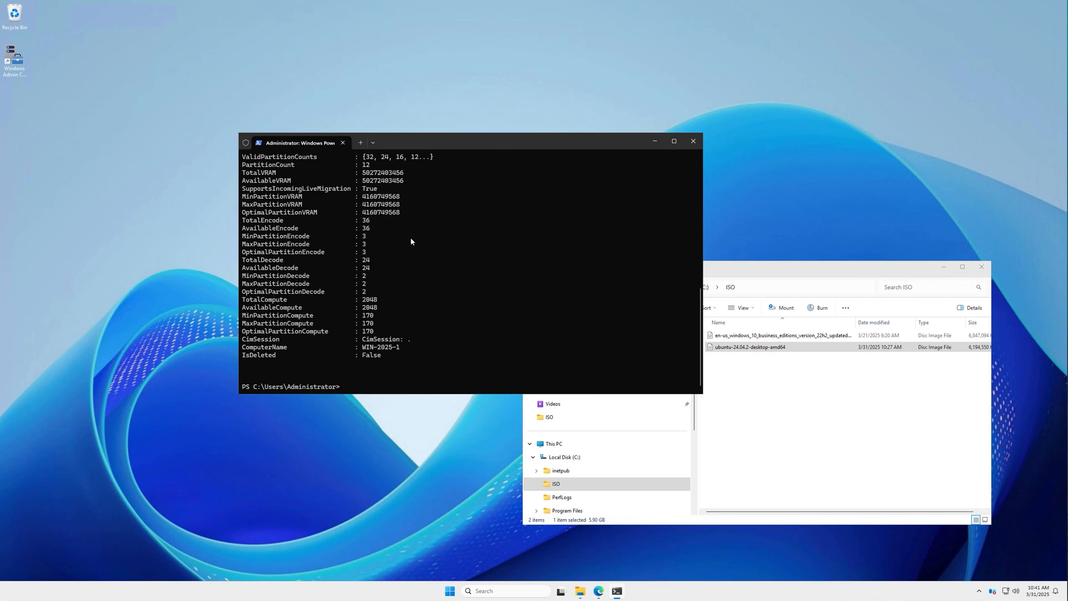
pyautogui.scroll(2, 417, 242)
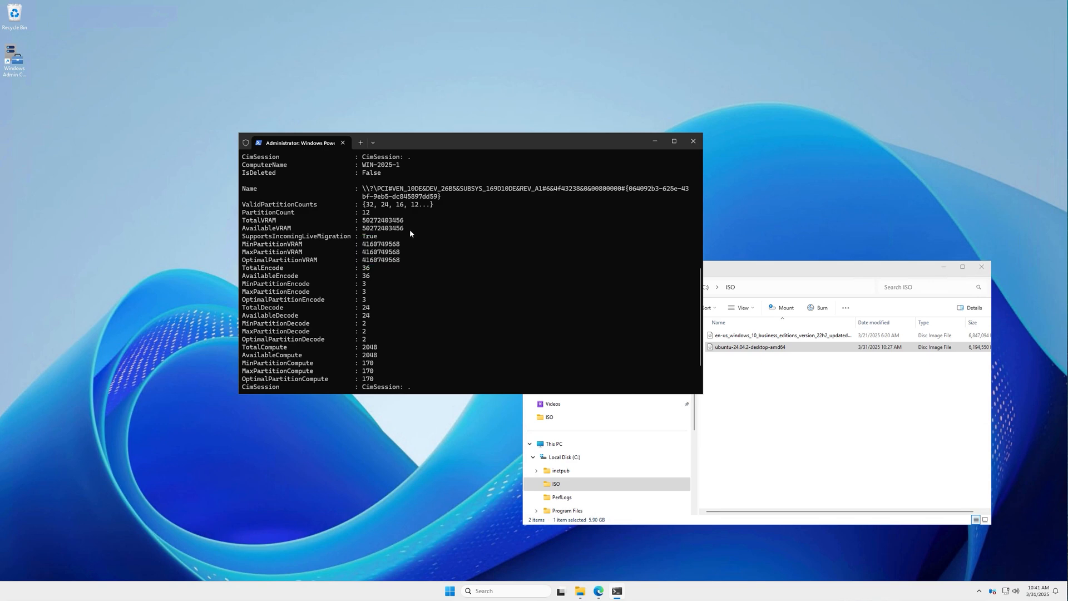
pyautogui.scroll(8, 411, 233)
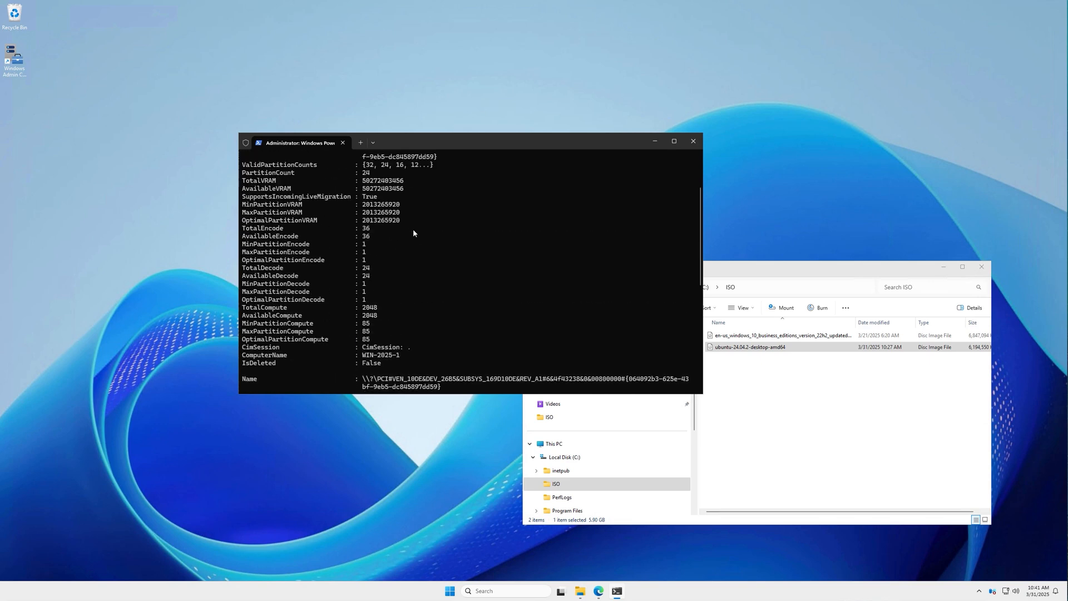
pyautogui.scroll(3, 413, 233)
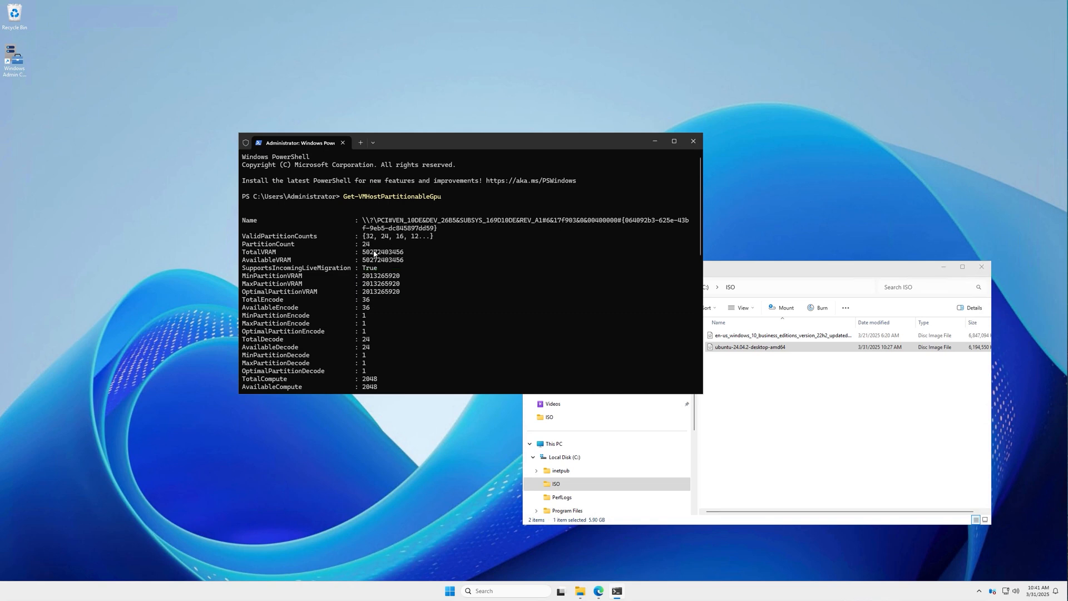
pyautogui.scroll(-7, 375, 253)
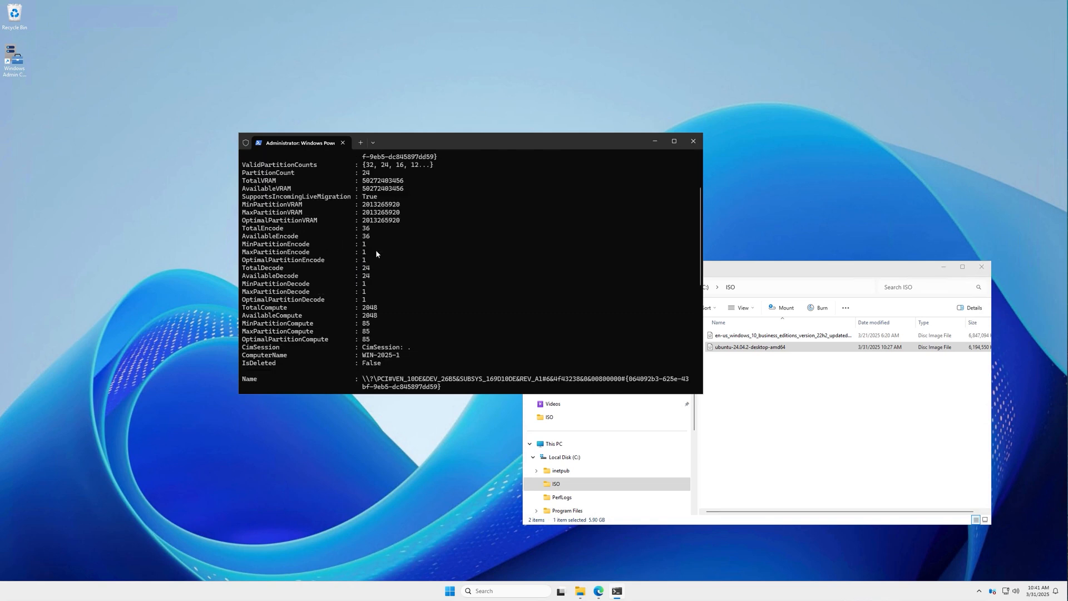
pyautogui.scroll(-5, 377, 253)
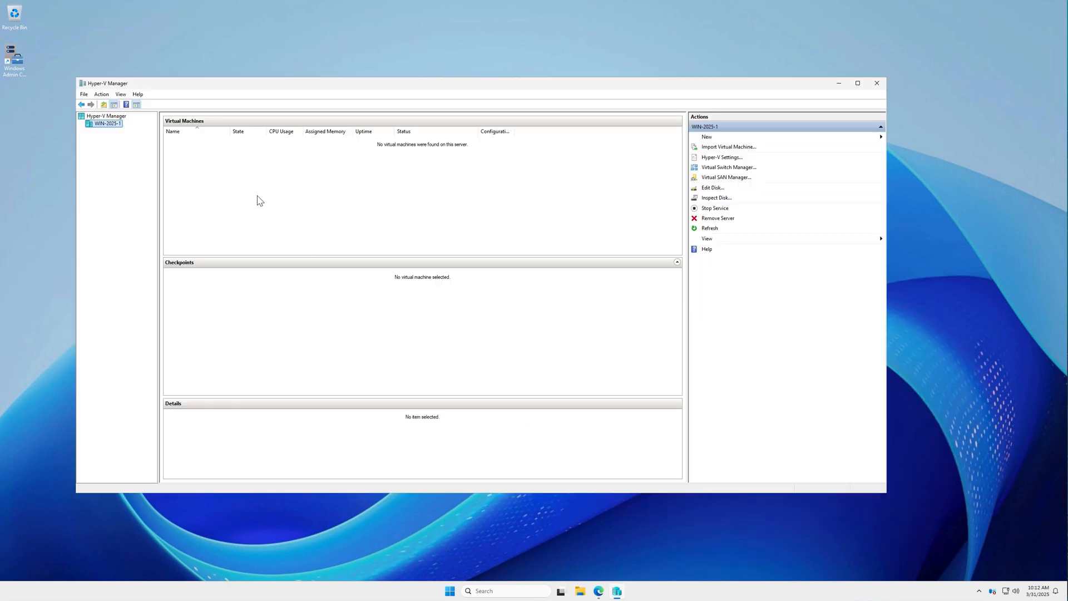
# Start creating a virtual machine on WIN-2025-1 in Hyper-V Manager, named "Windows 10" and set to Generation 2.
pyautogui.click(724, 138)
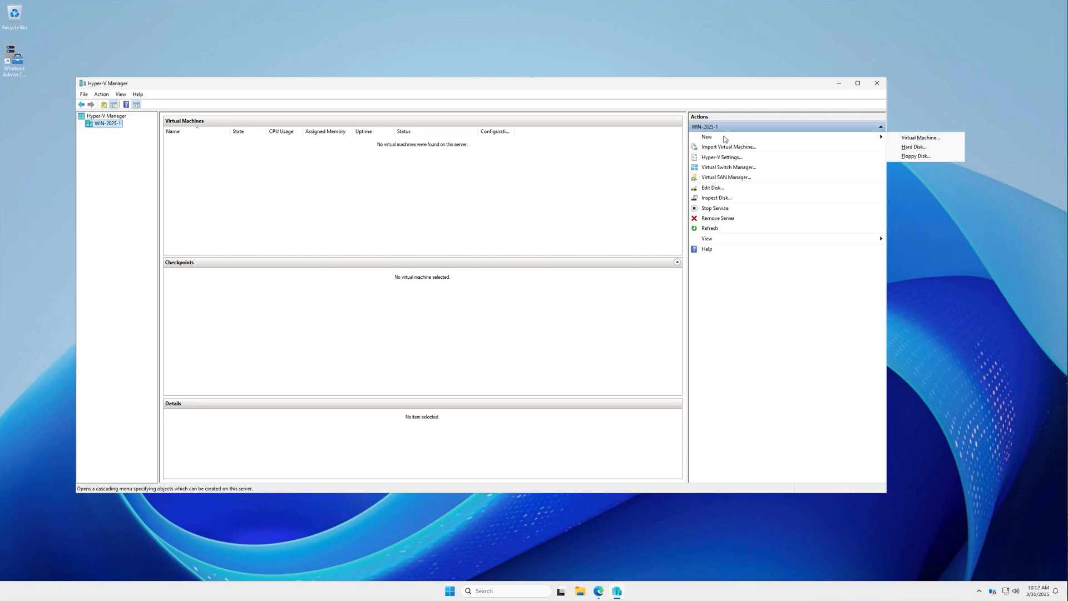
pyautogui.click(916, 138)
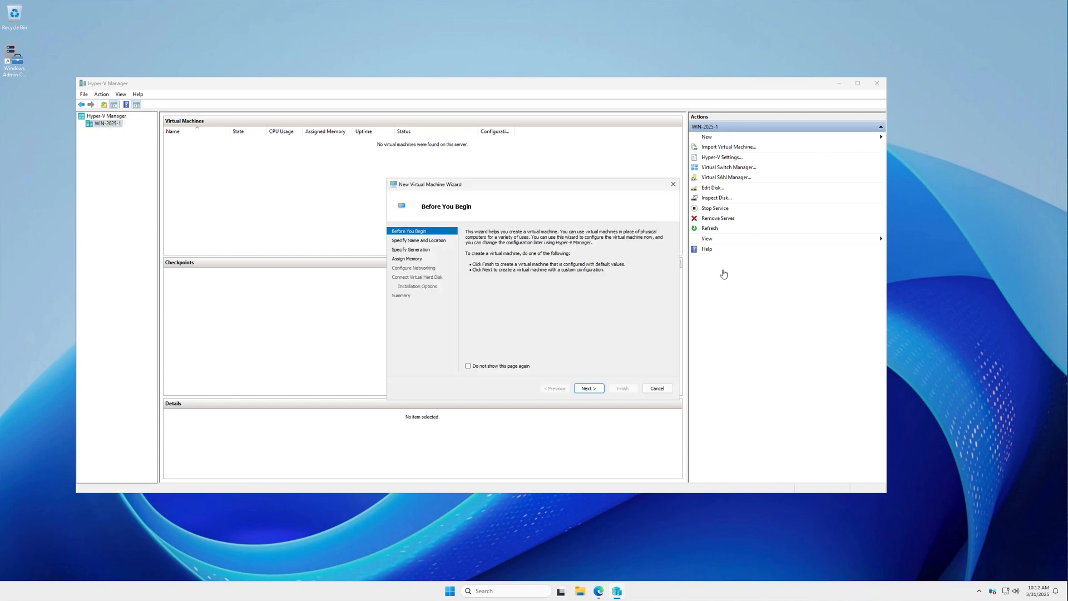
pyautogui.click(591, 388)
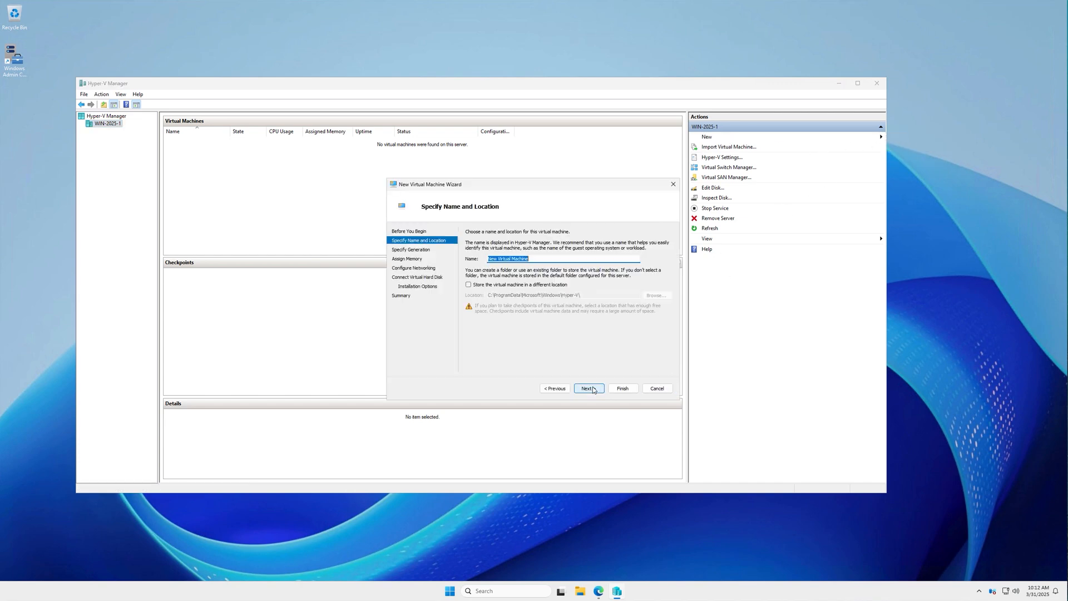
pyautogui.write('Windows 10')
pyautogui.click(590, 388)
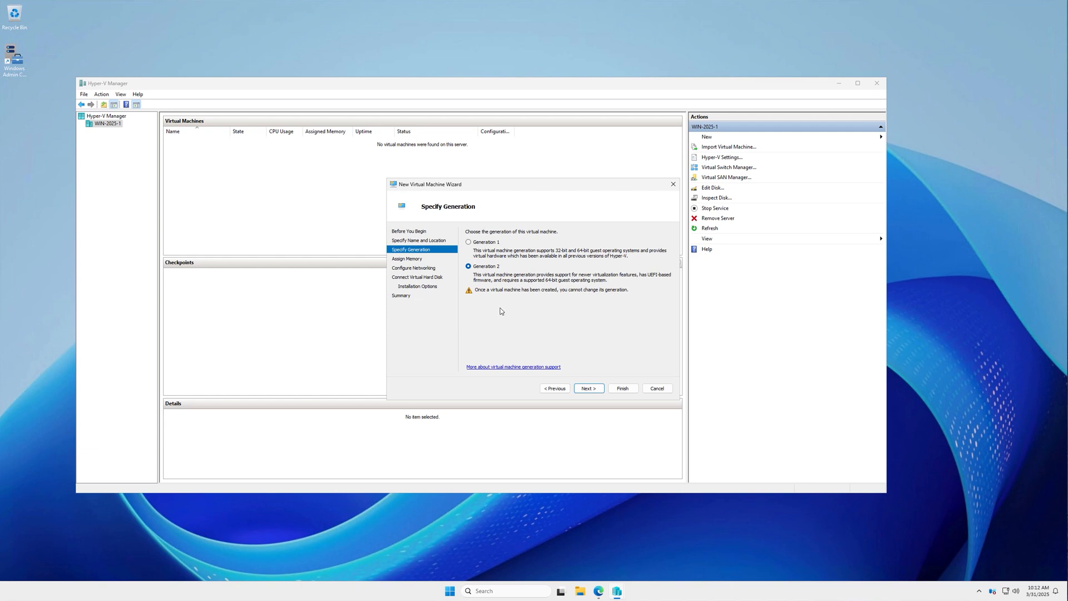
pyautogui.click(590, 388)
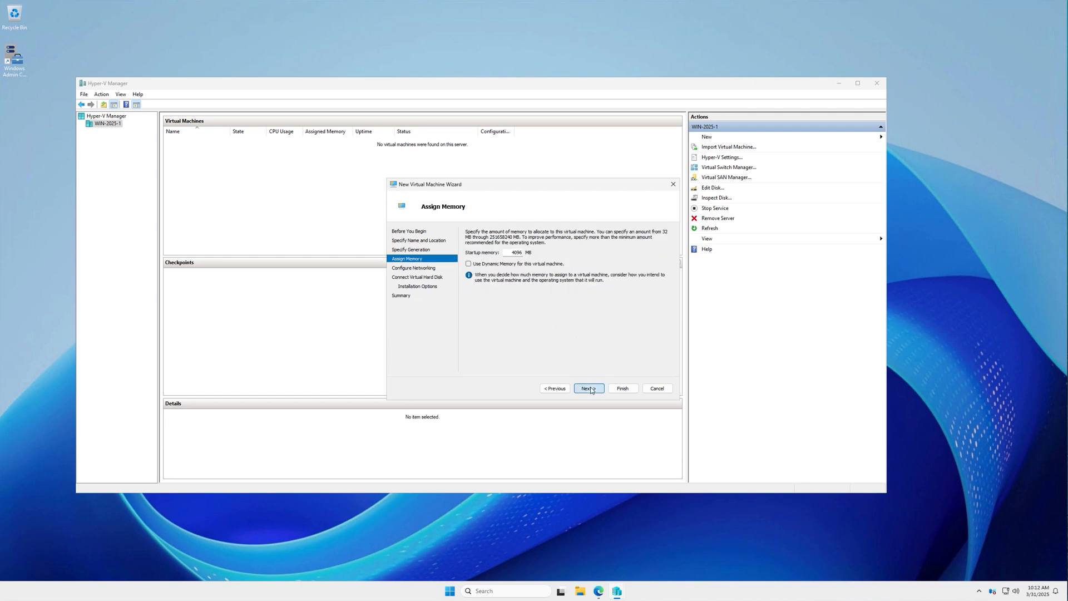
# Keep 4096 MB of startup memory for the Windows 10 virtual machine, choose the Windows 10 ISO as bootable media and finish creating it.
pyautogui.click(591, 389)
pyautogui.click(593, 390)
pyautogui.click(594, 391)
pyautogui.click(506, 259)
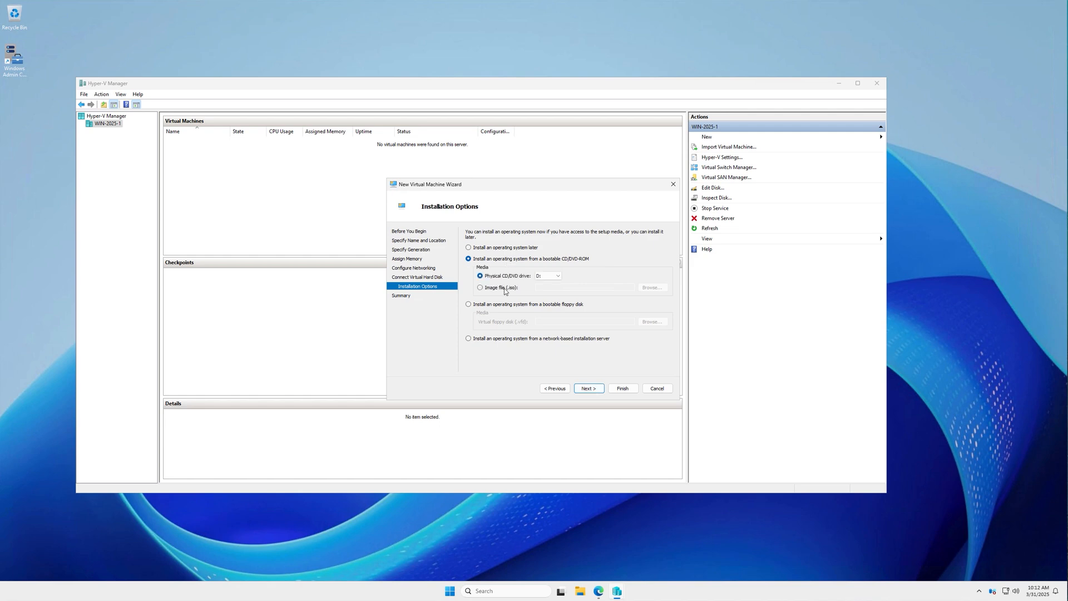
pyautogui.click(504, 288)
pyautogui.click(652, 288)
pyautogui.doubleClick(489, 269)
pyautogui.doubleClick(510, 259)
pyautogui.click(593, 388)
pyautogui.press('Return')
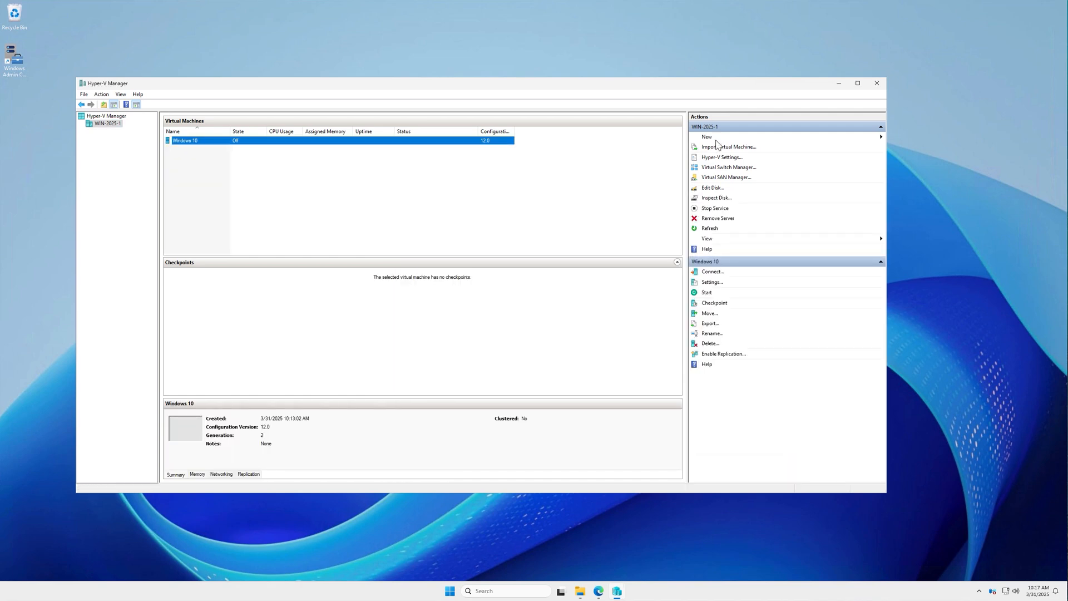
# Start creating a second virtual machine named "Ubuntu" and connect it to the Intel(R) Ethernet Connection X722 for 10GBASE-T #2 virtual switch.
pyautogui.click(715, 136)
pyautogui.click(920, 138)
pyautogui.click(589, 388)
pyautogui.write('Ubuntu')
pyautogui.click(590, 388)
pyautogui.click(590, 388)
pyautogui.click(590, 387)
pyautogui.press('Down')
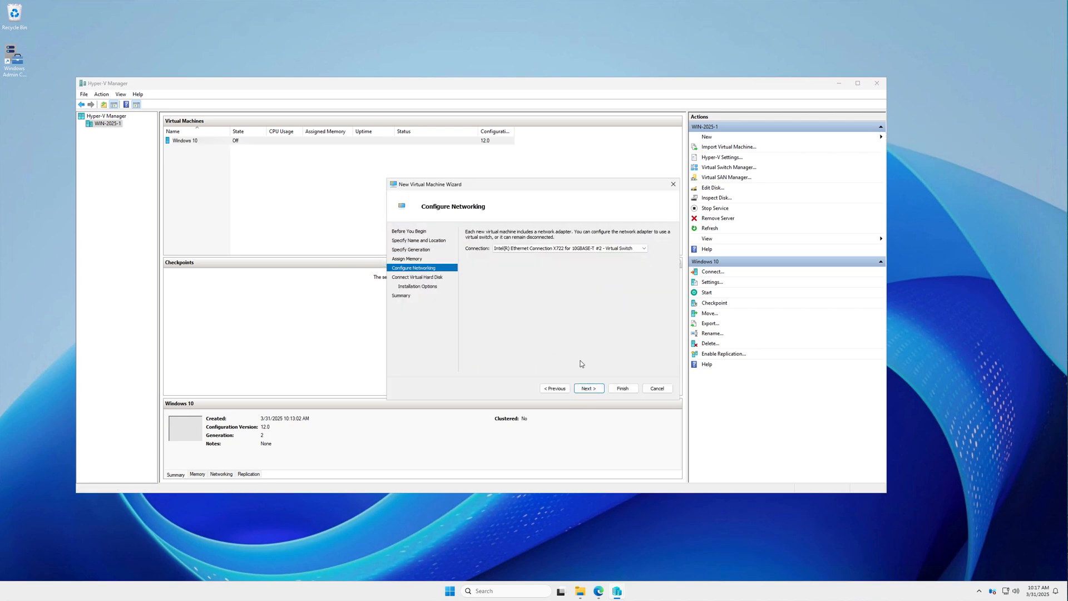
pyautogui.click(596, 390)
# Give the Ubuntu virtual machine a 50 GB virtual hard disk and finish creating it with ubuntu-24.04.2-desktop-amd64.iso as bootable media.
pyautogui.doubleClick(513, 291)
pyautogui.write('50')
pyautogui.click(589, 389)
pyautogui.click(469, 258)
pyautogui.click(650, 288)
pyautogui.doubleClick(520, 259)
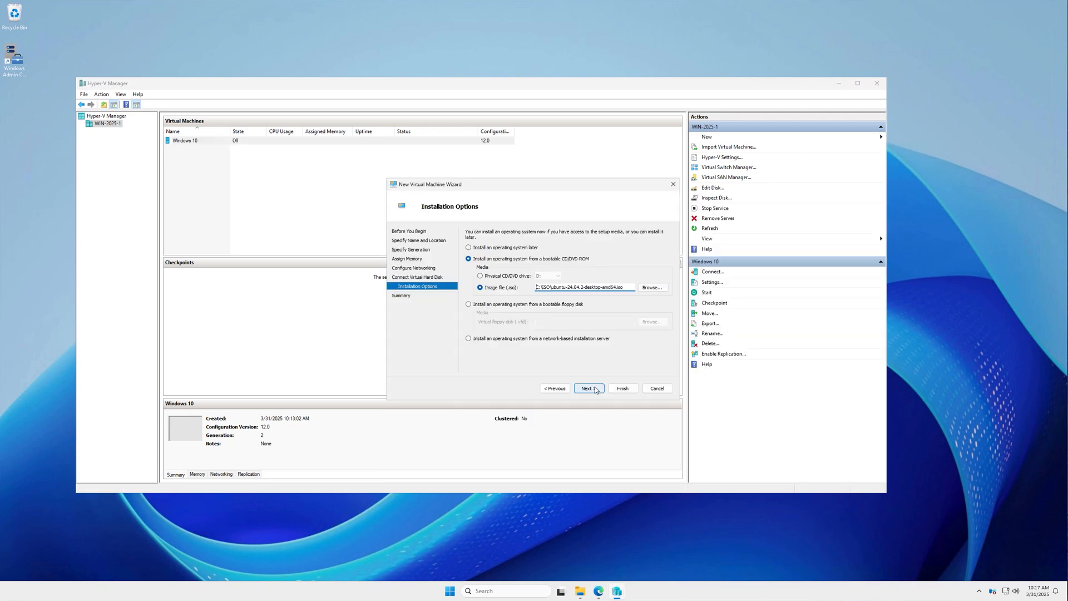
pyautogui.click(594, 388)
pyautogui.click(623, 389)
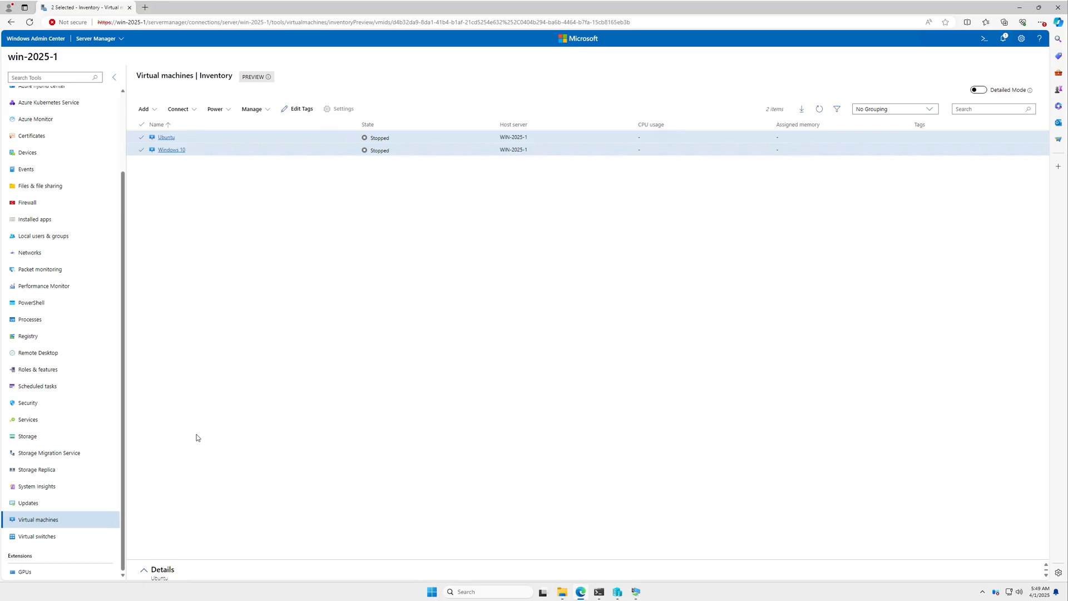
# Assign a GPU partition with 1.88 GB of VRAM to the Windows 10 virtual machine on server win-2025-1.
pyautogui.click(28, 573)
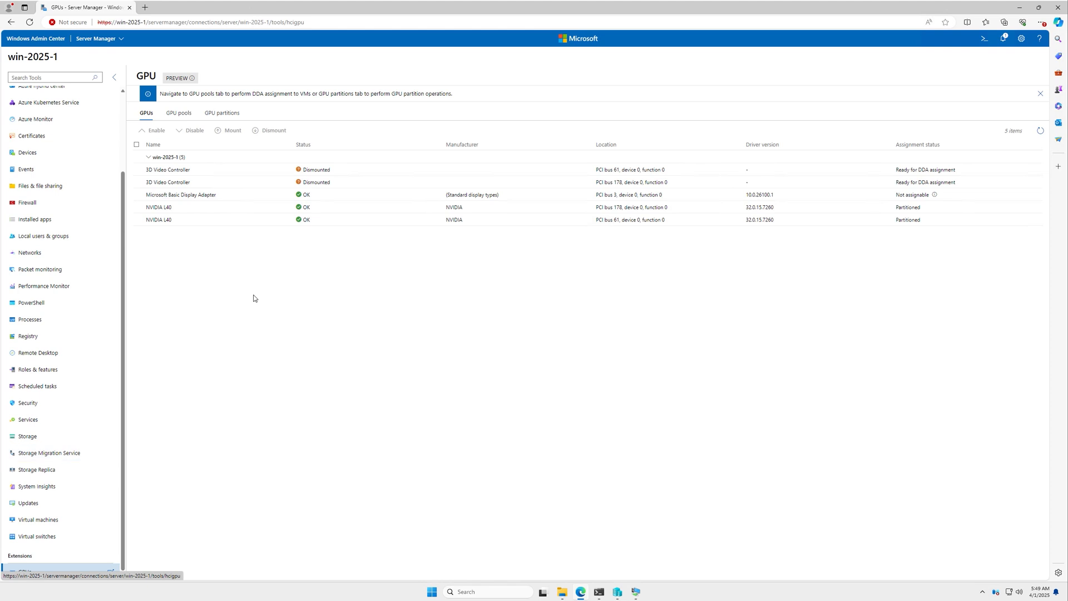
pyautogui.click(234, 113)
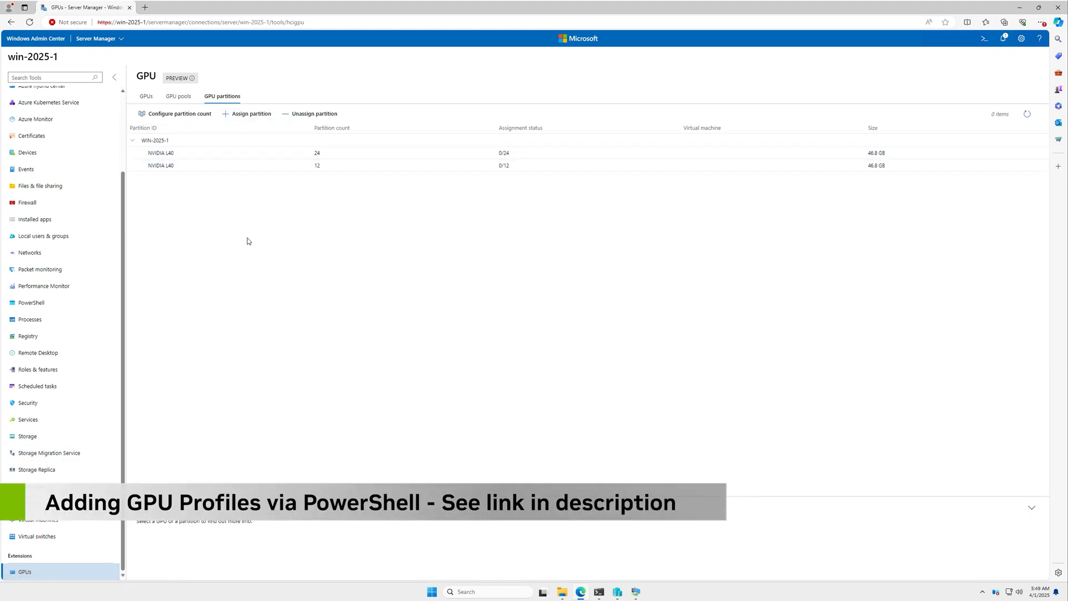
pyautogui.click(243, 114)
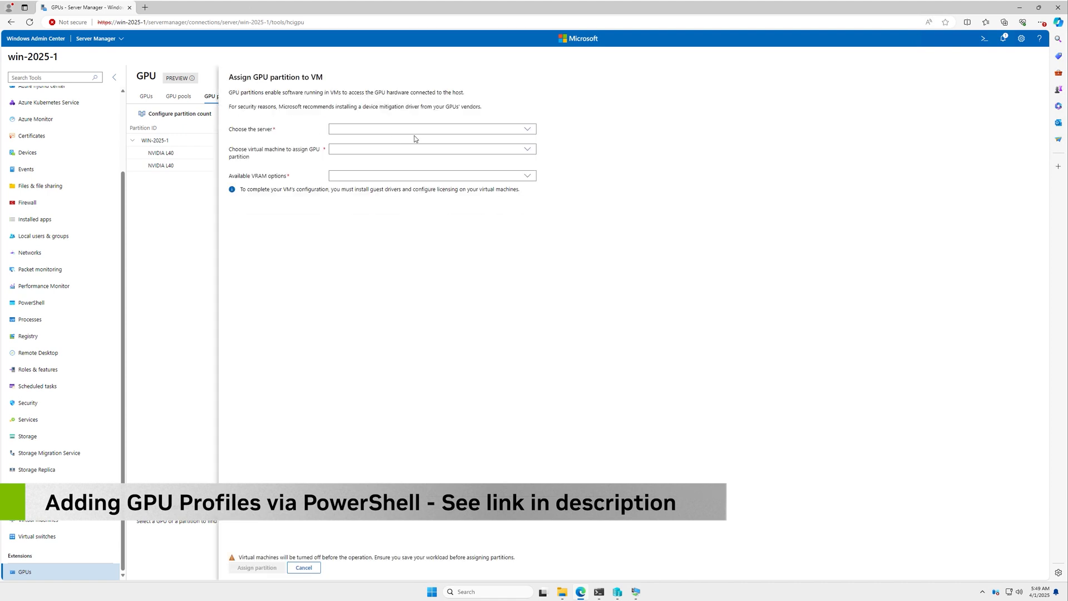
pyautogui.click(528, 130)
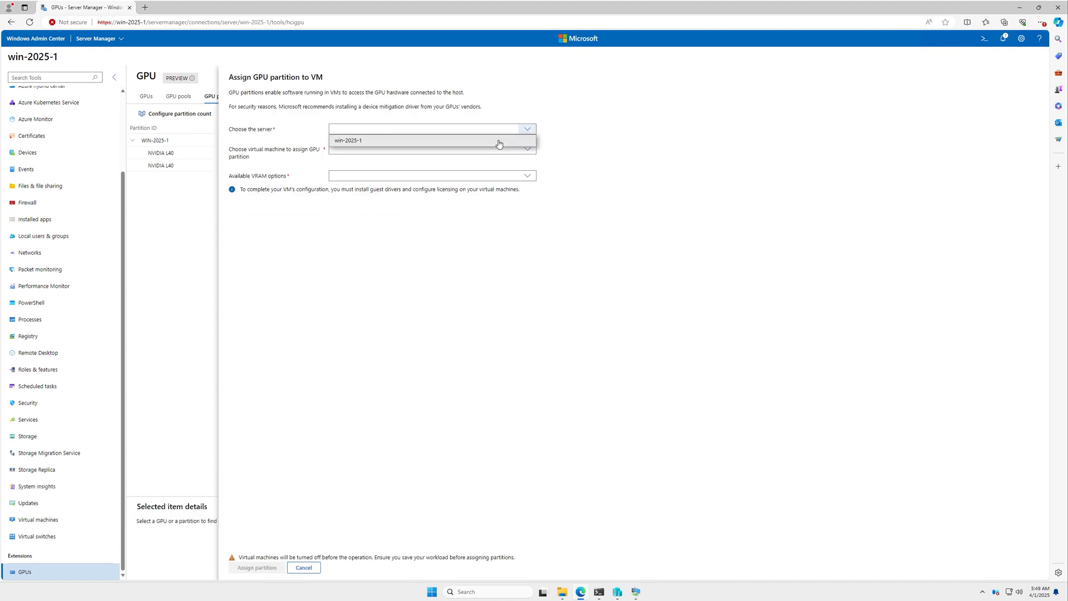
pyautogui.click(499, 143)
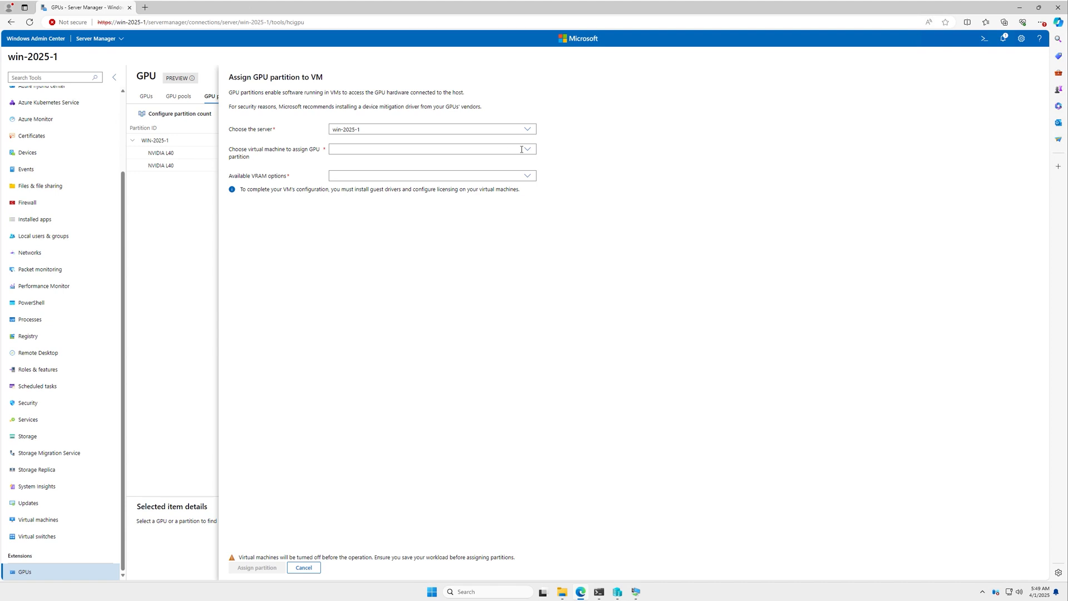
pyautogui.click(521, 149)
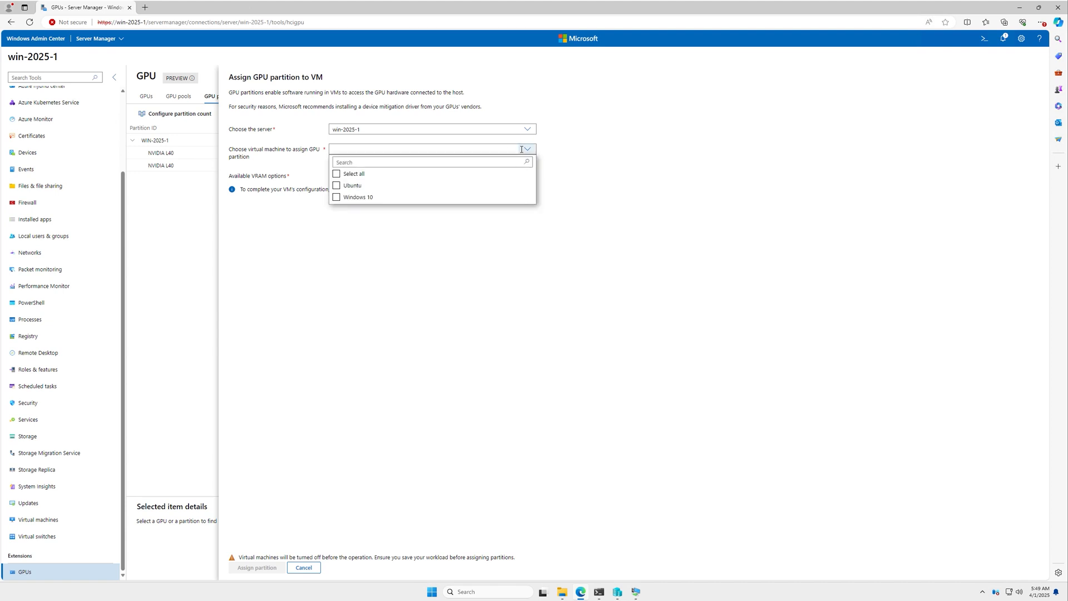
pyautogui.click(358, 199)
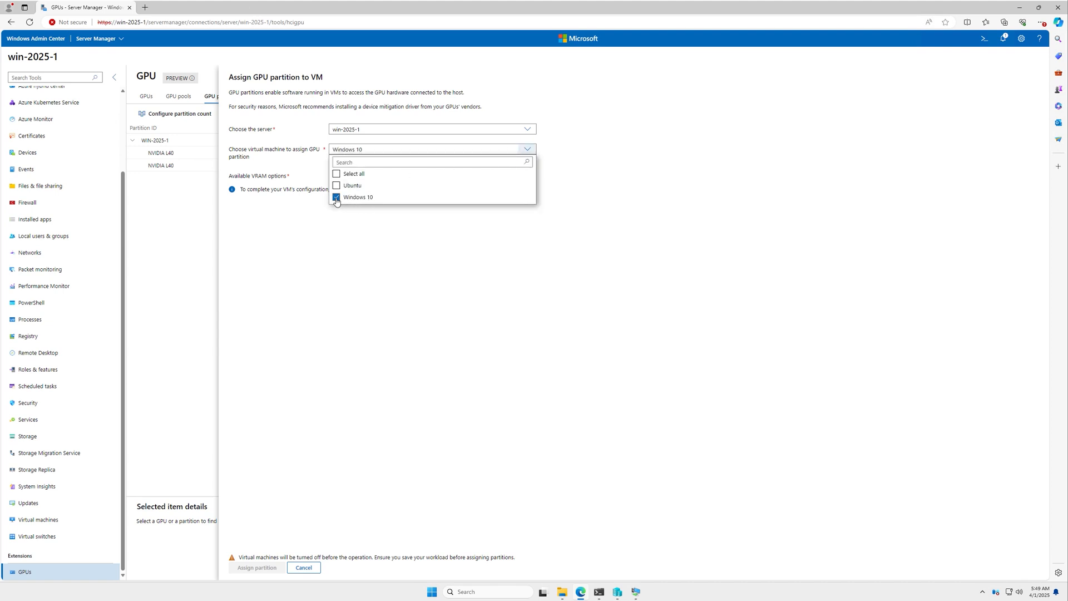
pyautogui.click(380, 221)
pyautogui.click(395, 177)
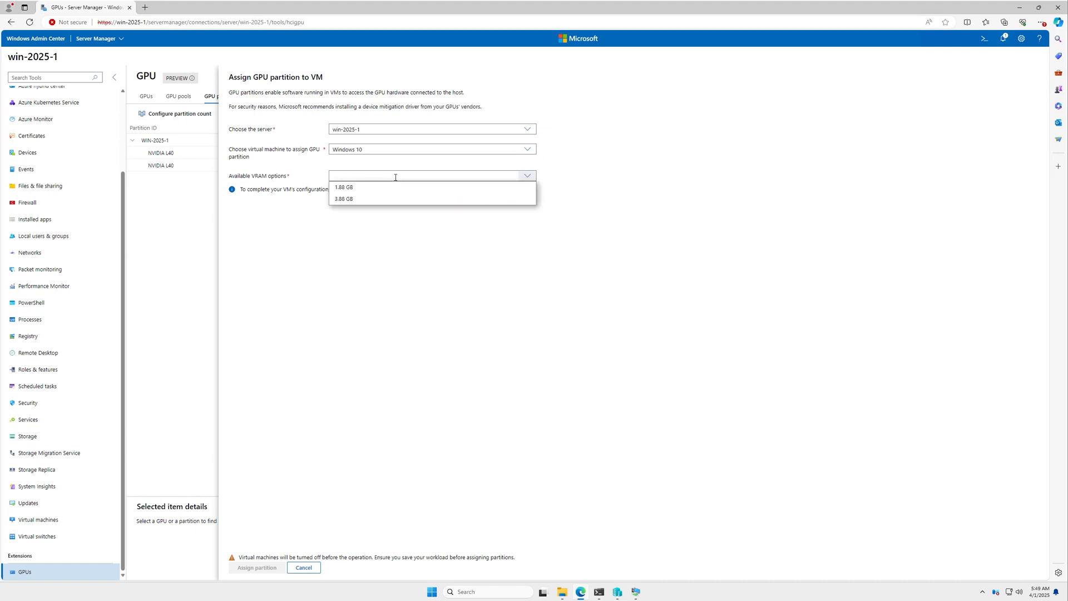
pyautogui.click(362, 193)
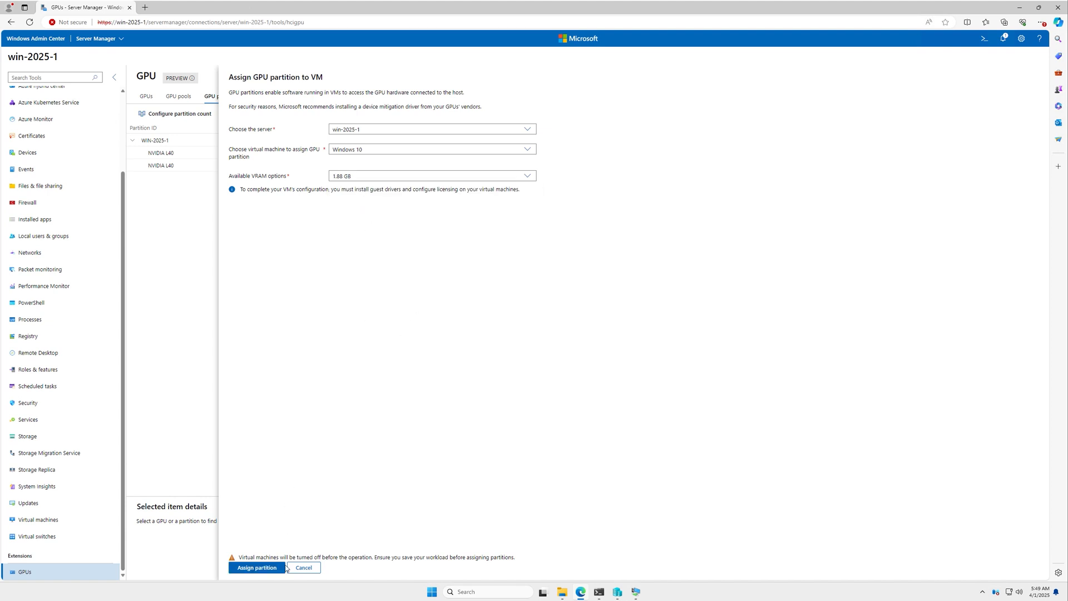
pyautogui.click(259, 568)
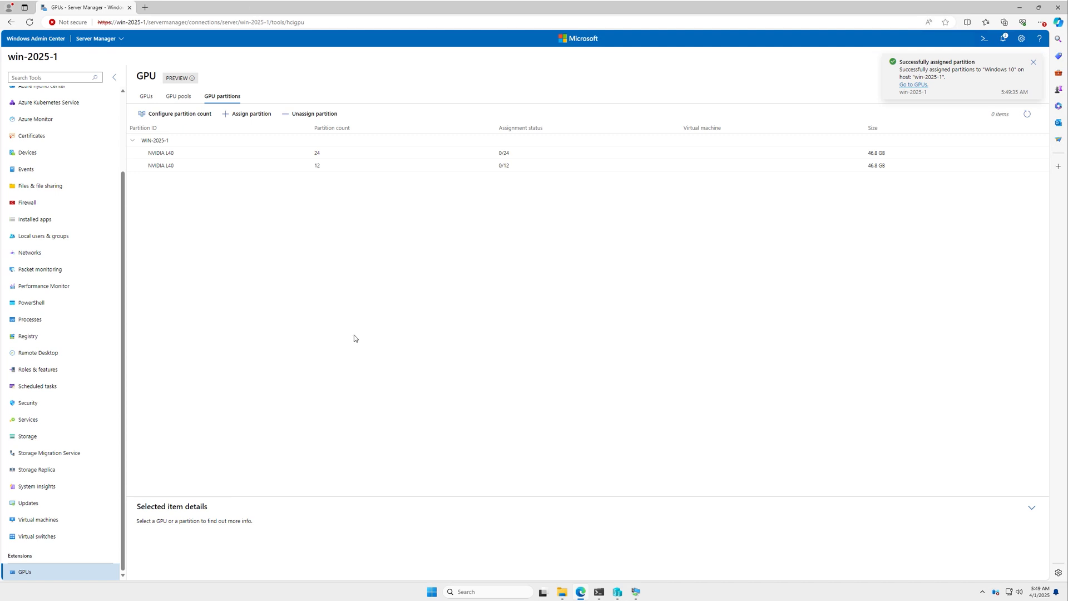
# Assign a GPU partition with 3.88 GB of VRAM to the Ubuntu virtual machine on server win-2025-1.
pyautogui.click(250, 114)
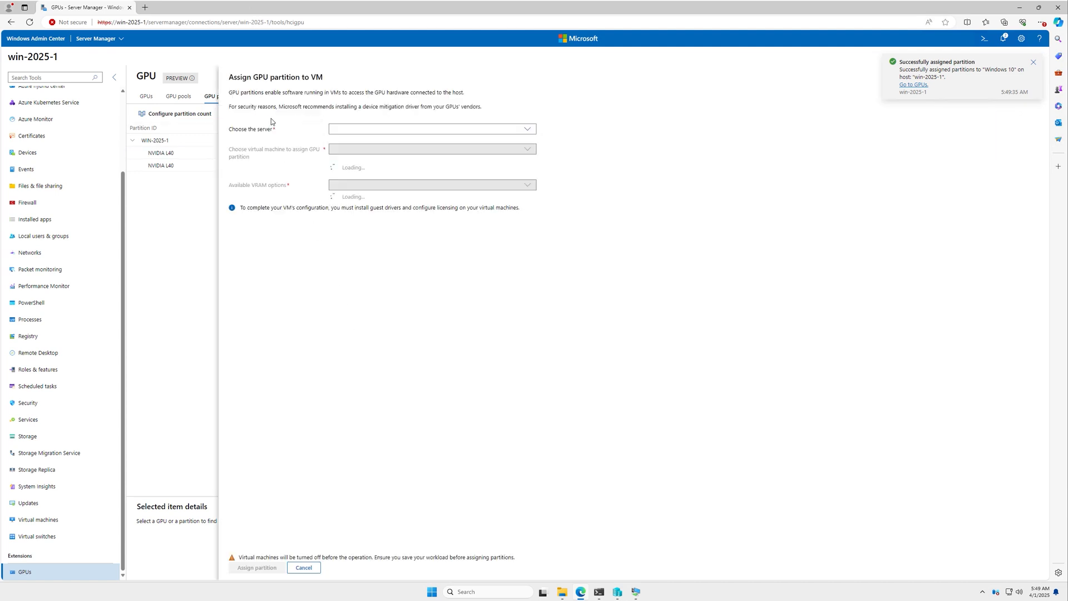
pyautogui.click(529, 130)
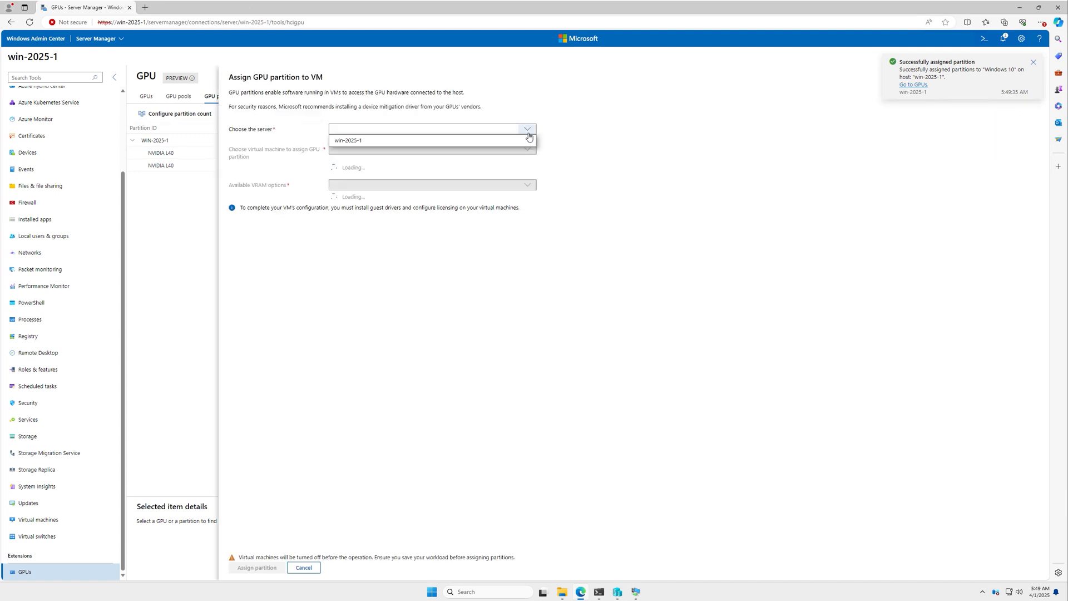
pyautogui.click(487, 143)
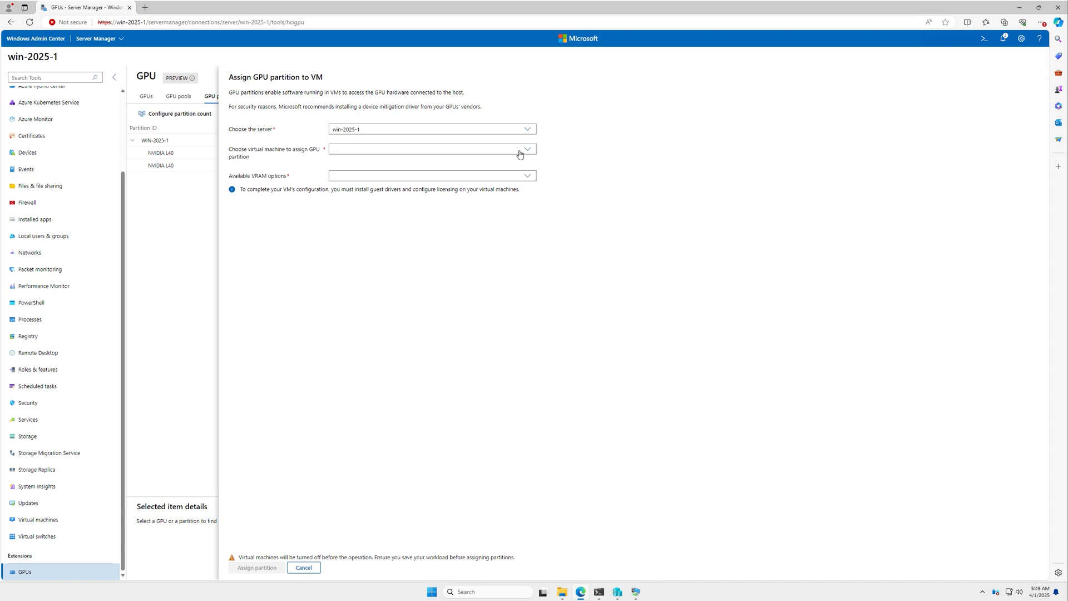
pyautogui.click(519, 151)
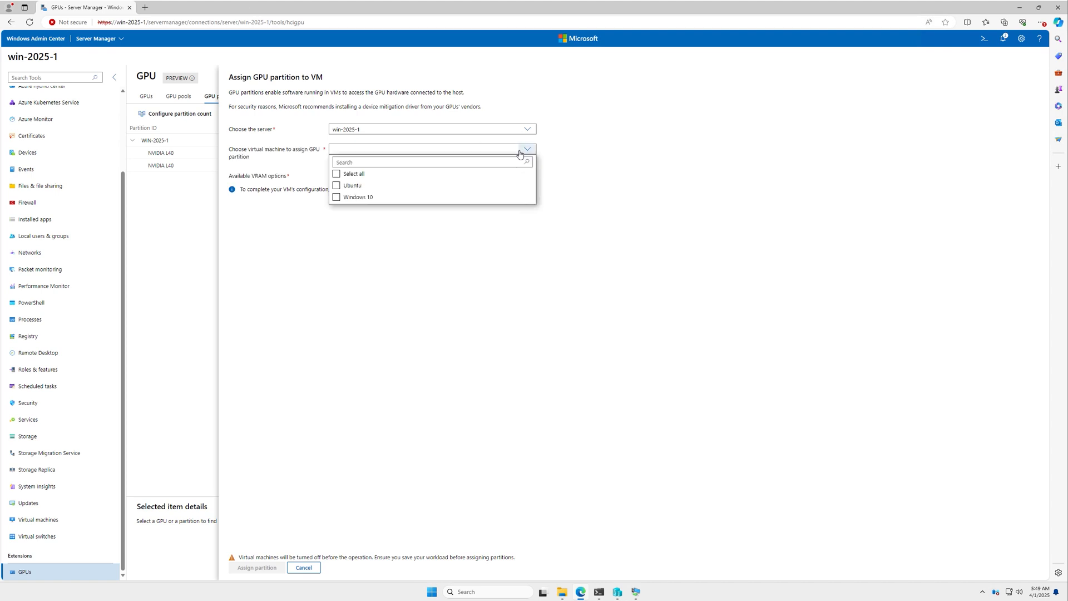
pyautogui.click(336, 187)
pyautogui.click(492, 210)
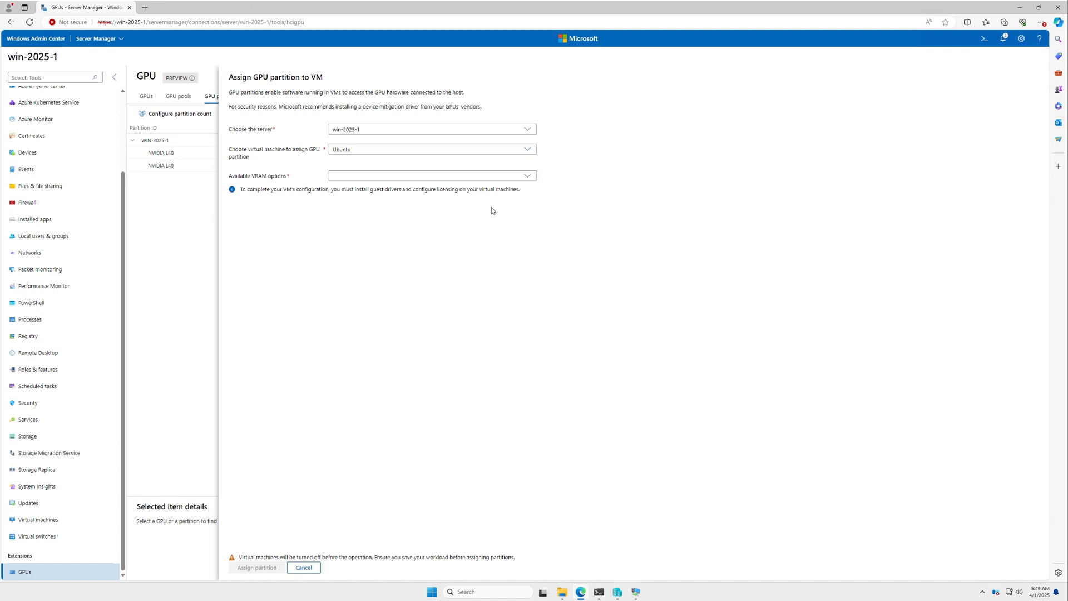
pyautogui.click(526, 175)
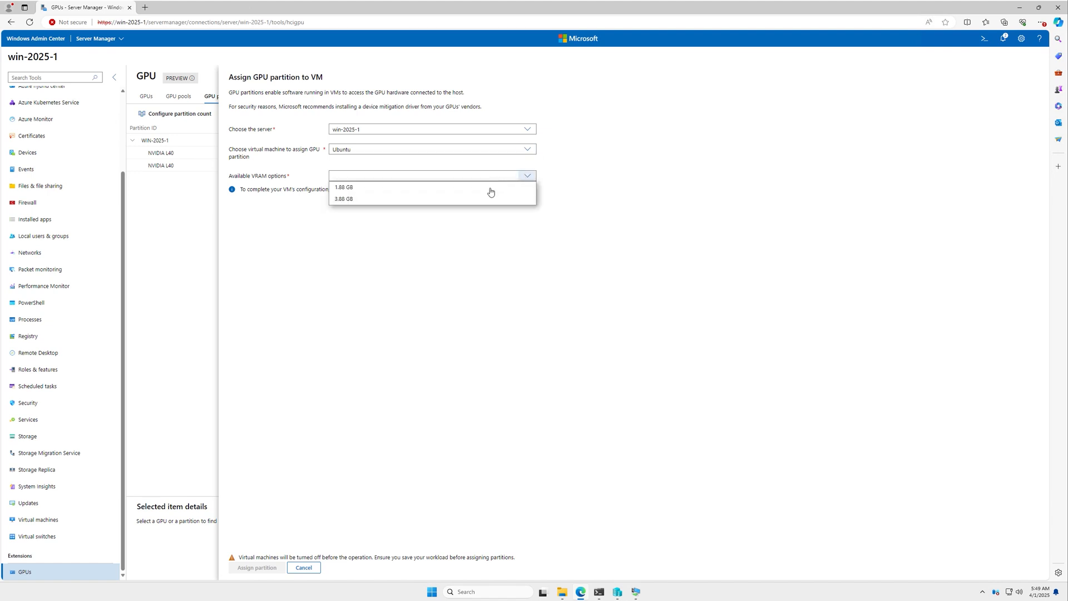
pyautogui.click(479, 201)
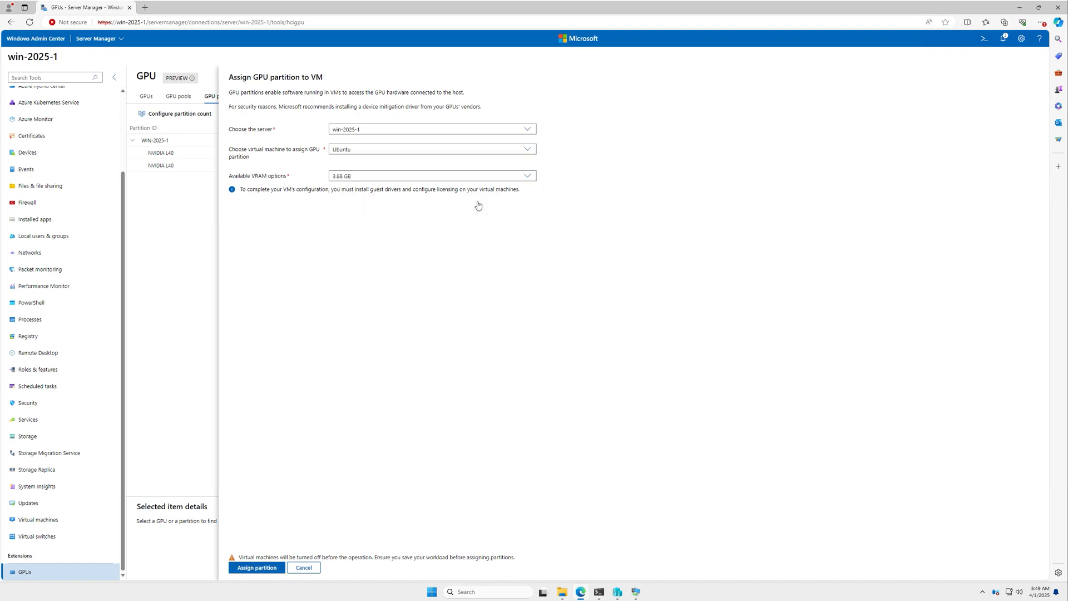
pyautogui.click(258, 569)
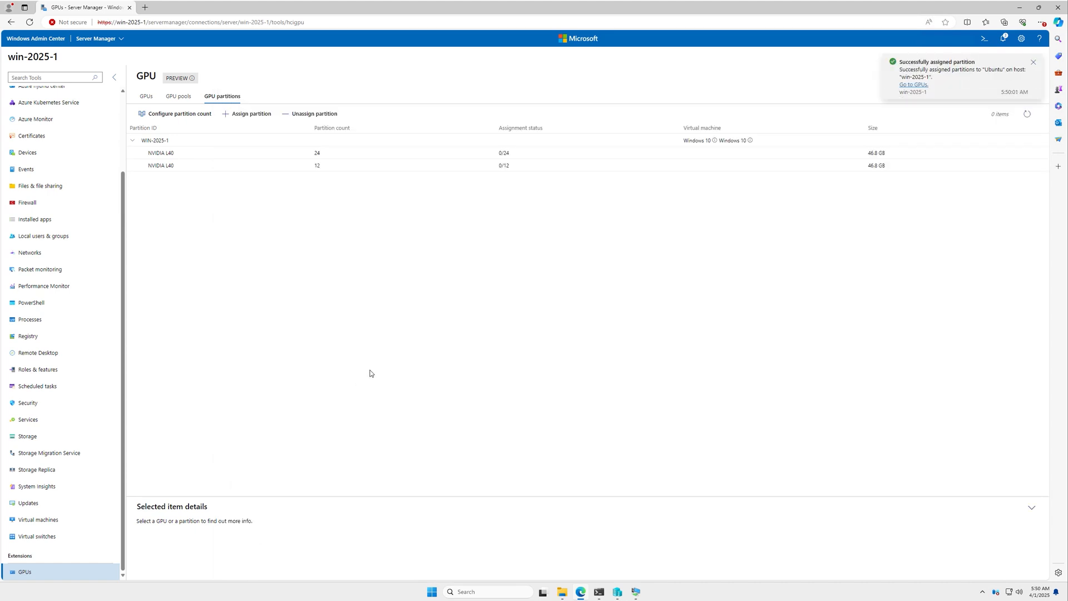
# Start both the Ubuntu and Windows 10 virtual machines from the virtual machine inventory.
pyautogui.click(38, 519)
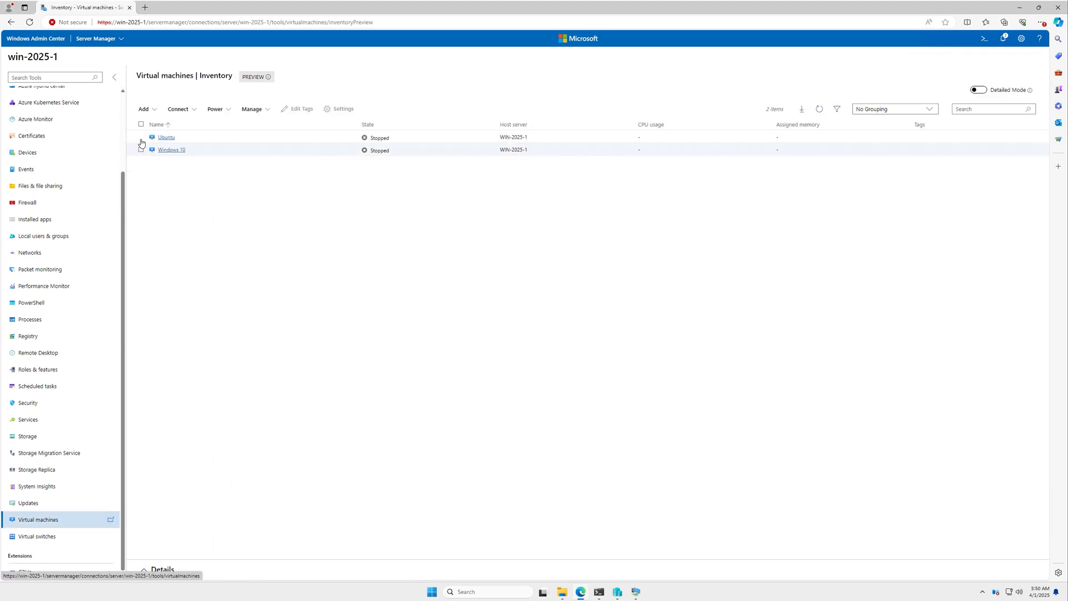
pyautogui.click(142, 137)
pyautogui.click(142, 150)
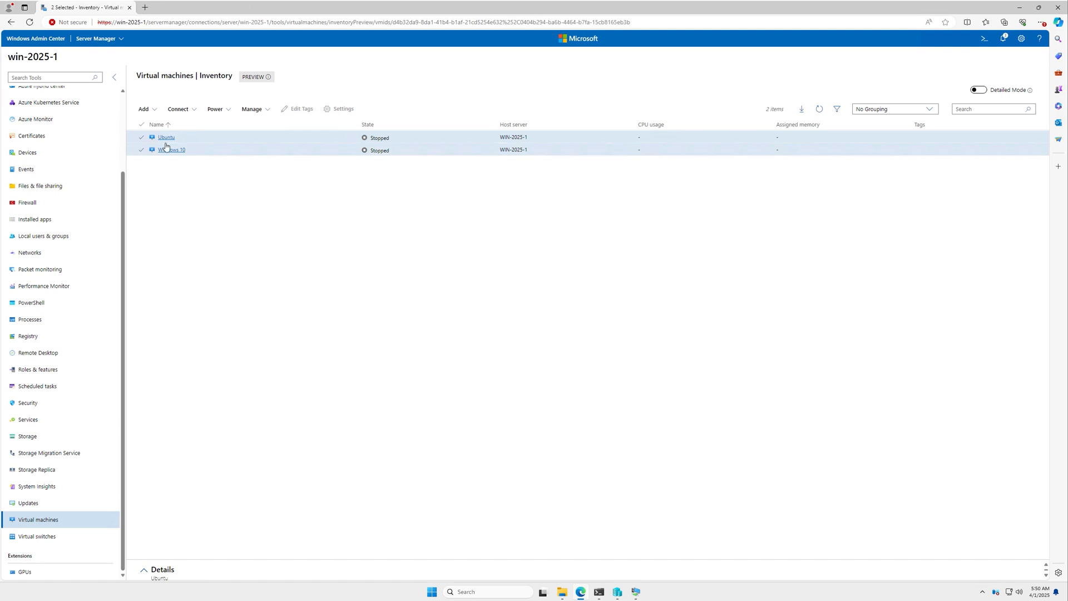
pyautogui.click(230, 111)
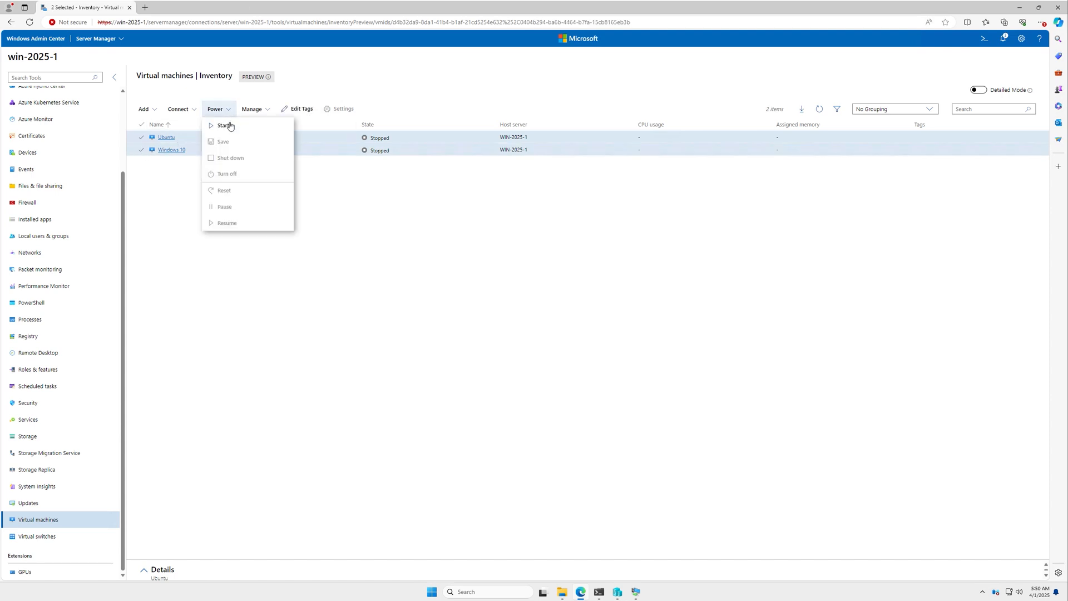
pyautogui.click(229, 127)
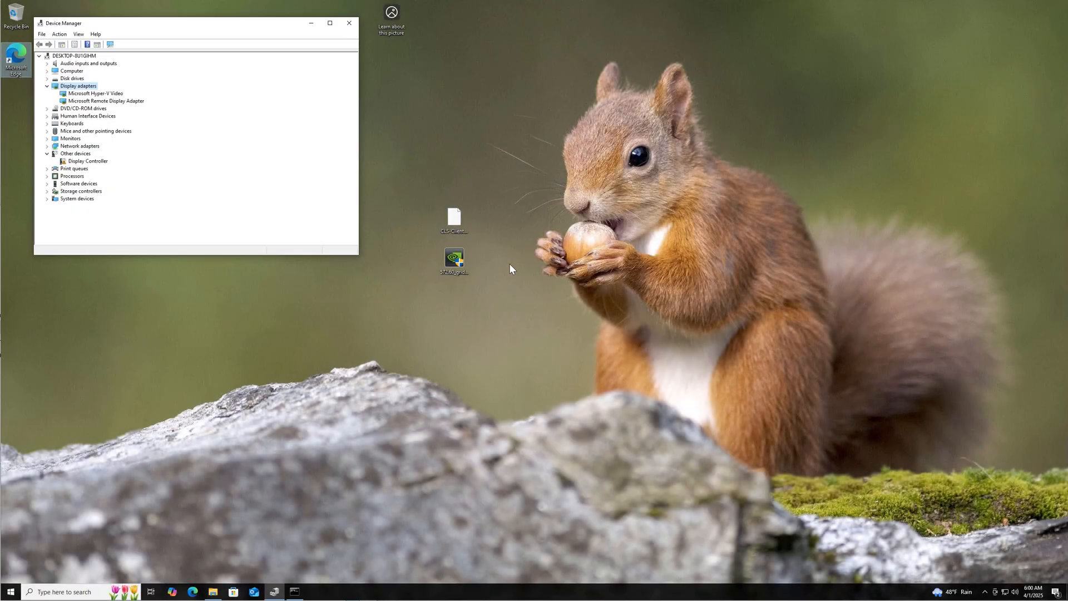
# Install NVIDIA Graphics Driver 572.60 in the Windows 10 guest from the desktop package, using the default extraction path and Express installation.
pyautogui.click(455, 258)
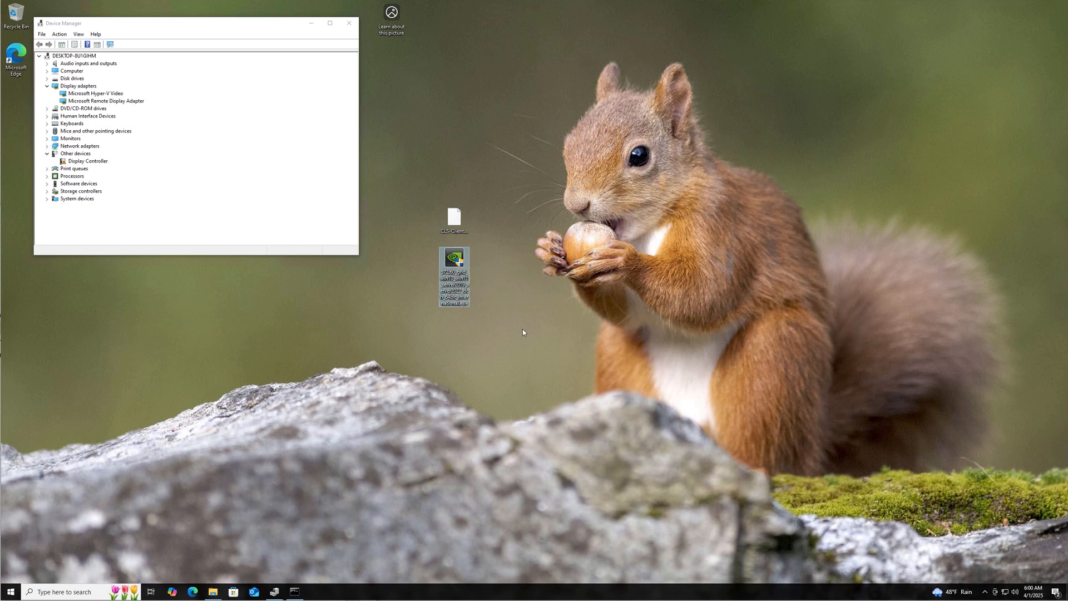
pyautogui.click(455, 221)
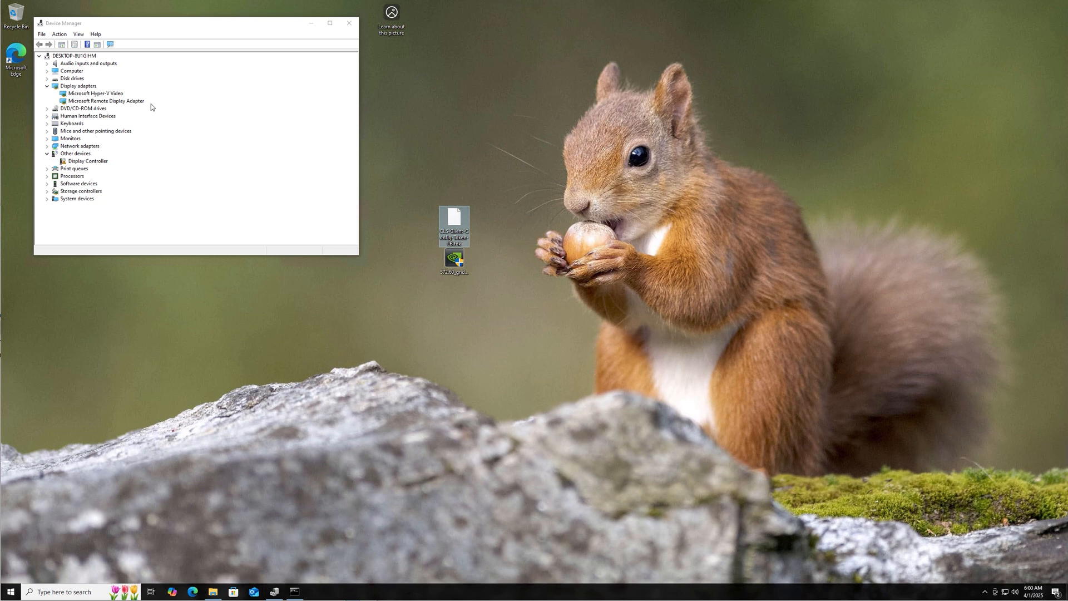
pyautogui.click(454, 265)
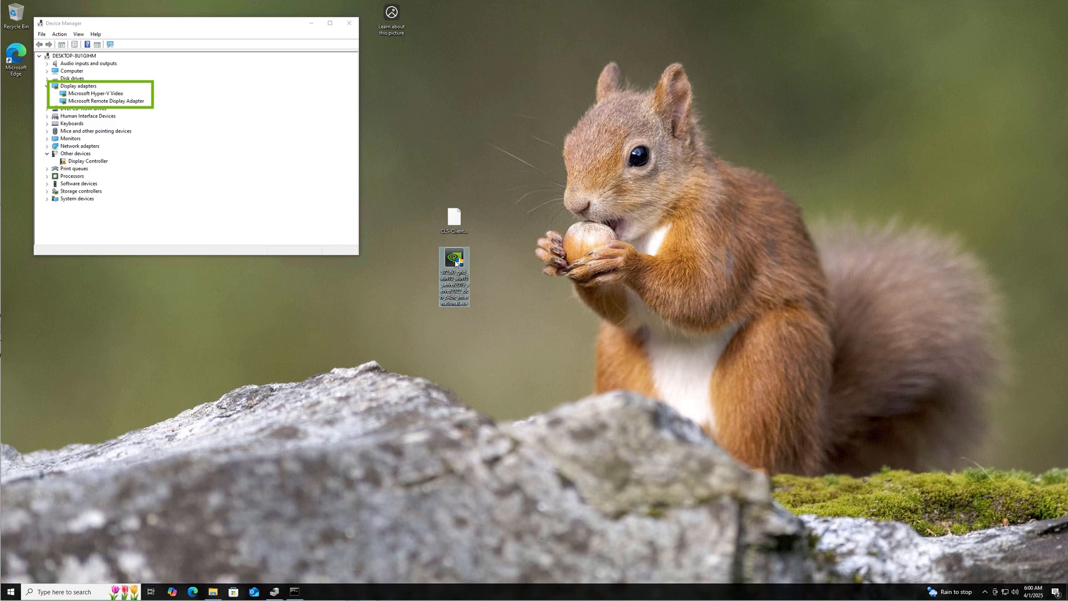
pyautogui.doubleClick(454, 264)
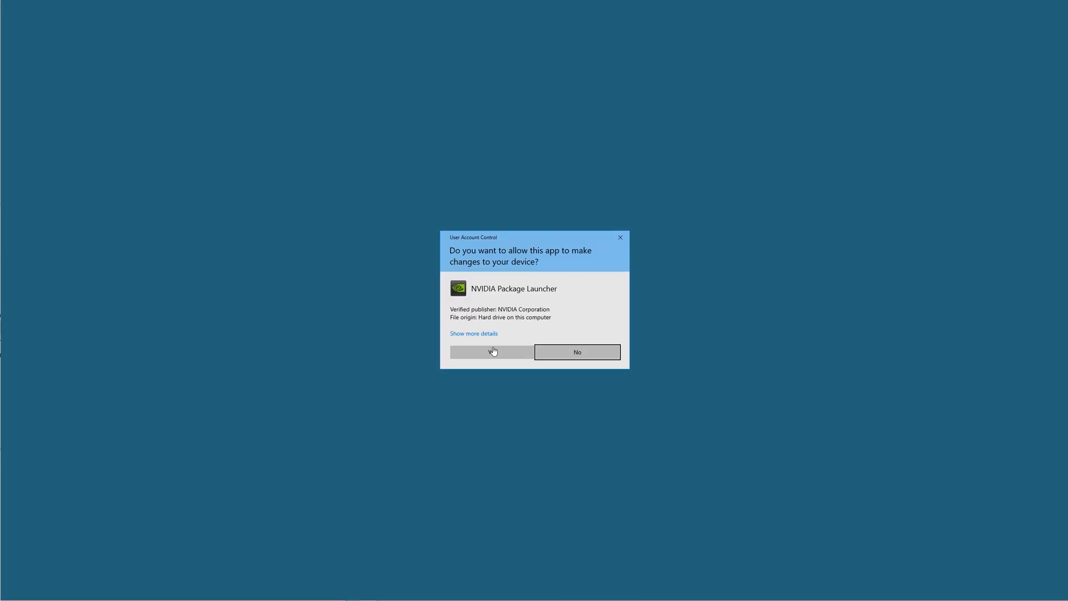
pyautogui.click(492, 352)
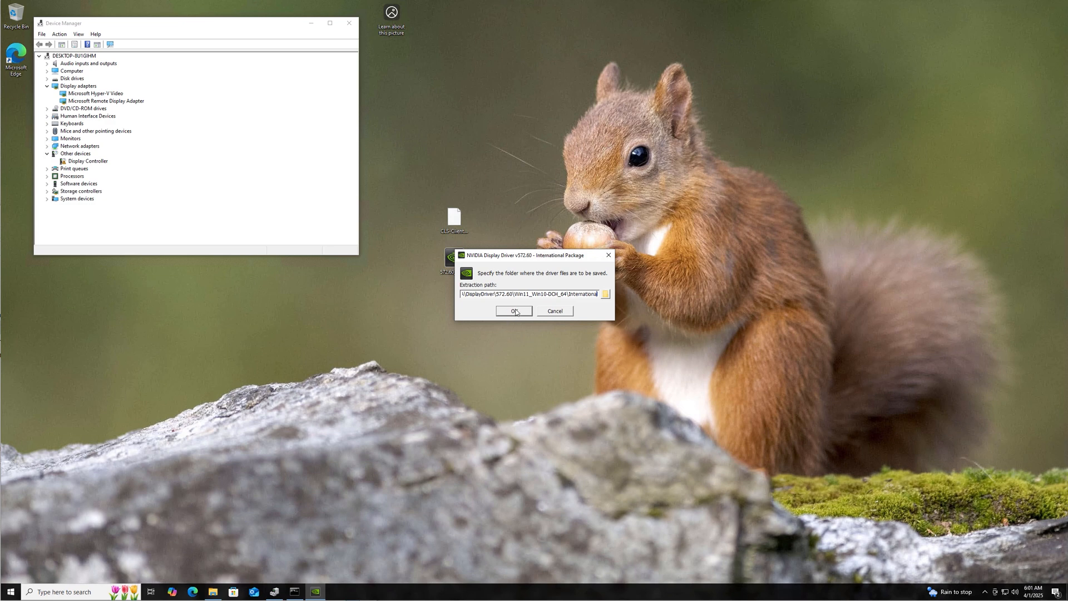
pyautogui.click(514, 311)
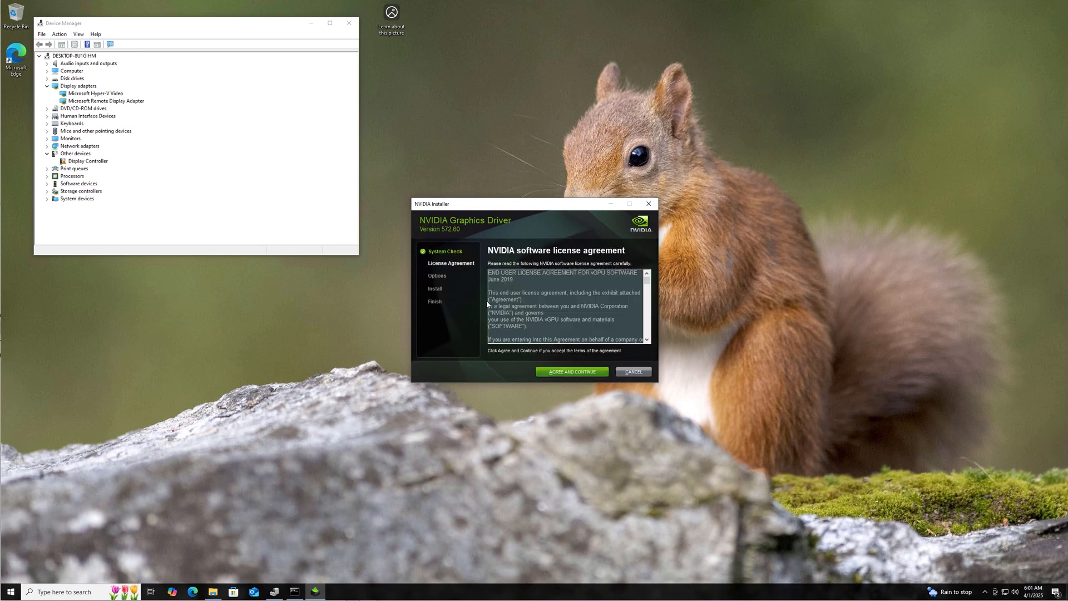
pyautogui.click(555, 373)
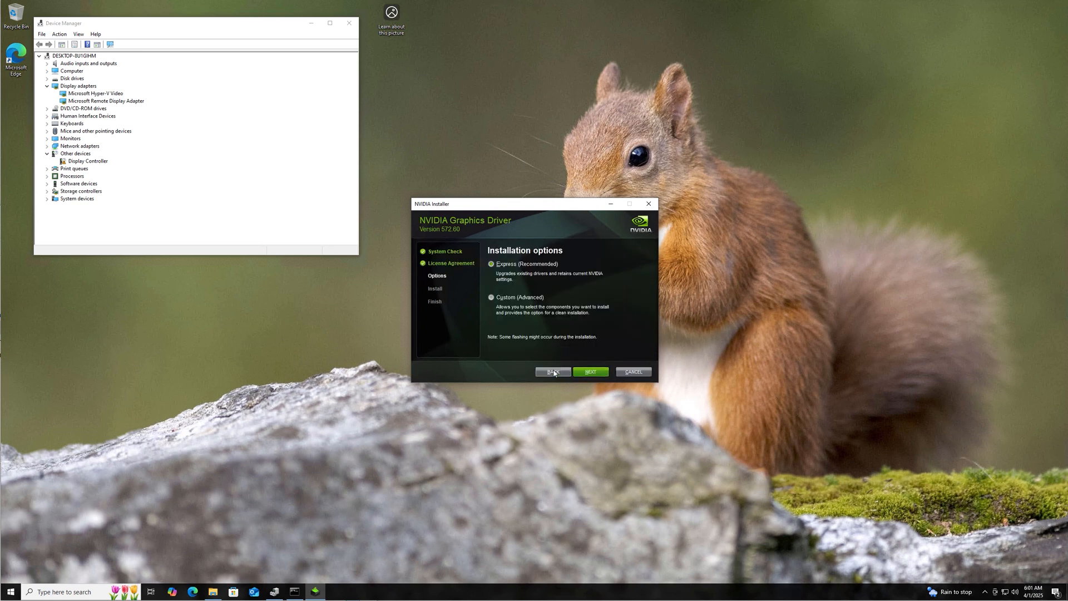
pyautogui.click(591, 372)
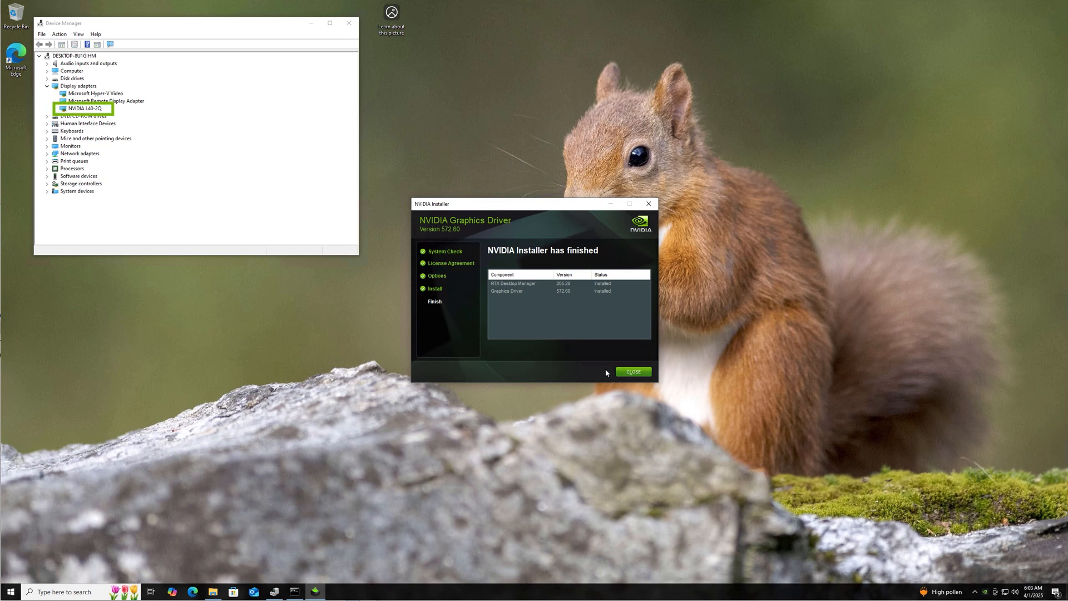
pyautogui.click(633, 373)
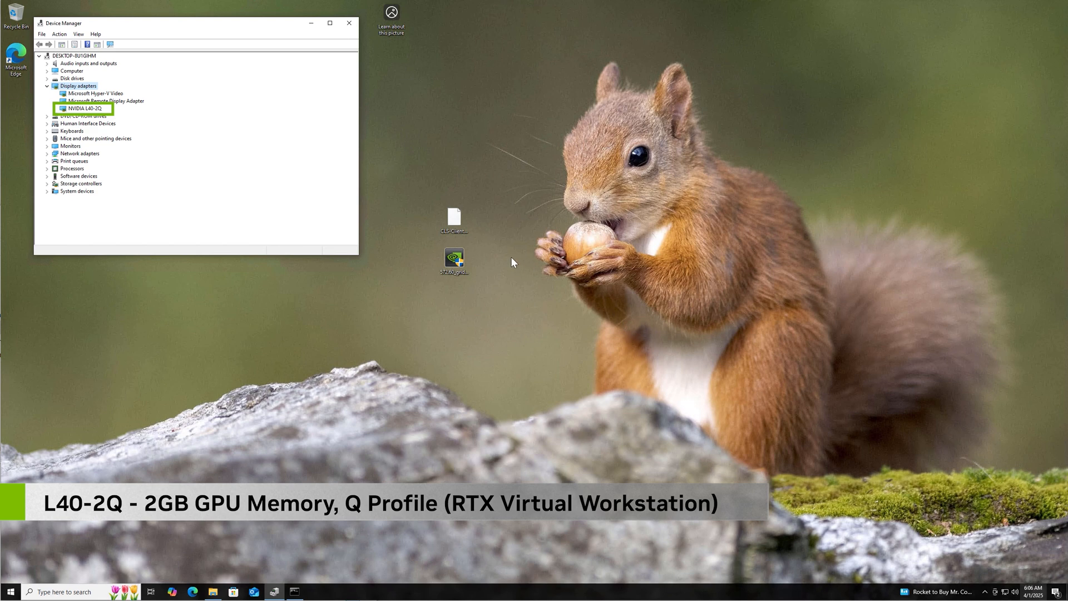
# Move CLS-Client-Config-Token-LB.tok from the desktop into C:\Program Files\NVIDIA Corporation\vGPU Licensing\ClientConfigToken, granting administrator permission.
pyautogui.rightClick(455, 220)
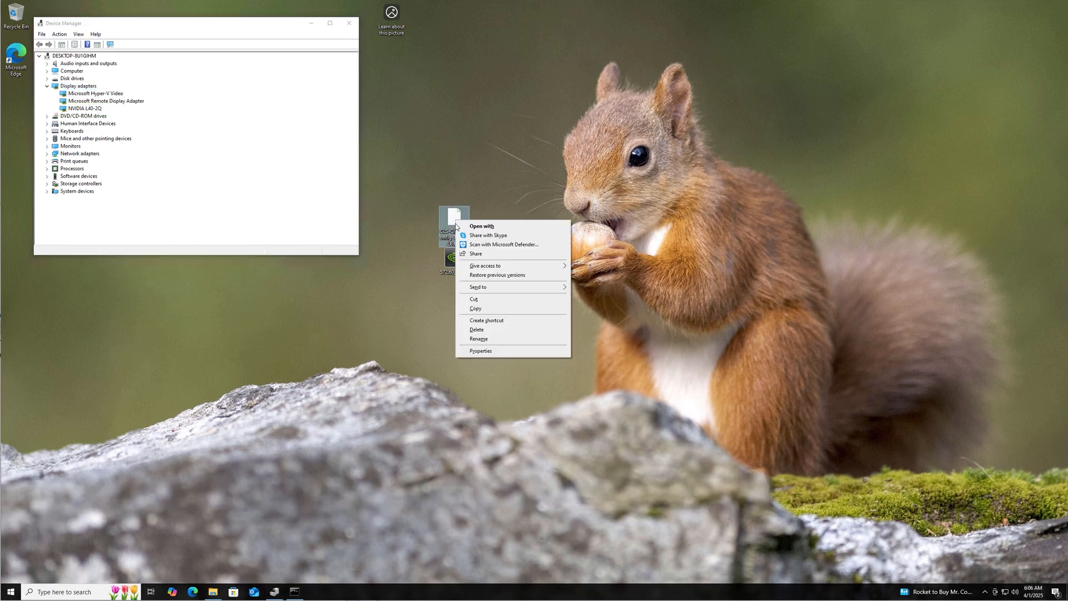
pyautogui.click(481, 299)
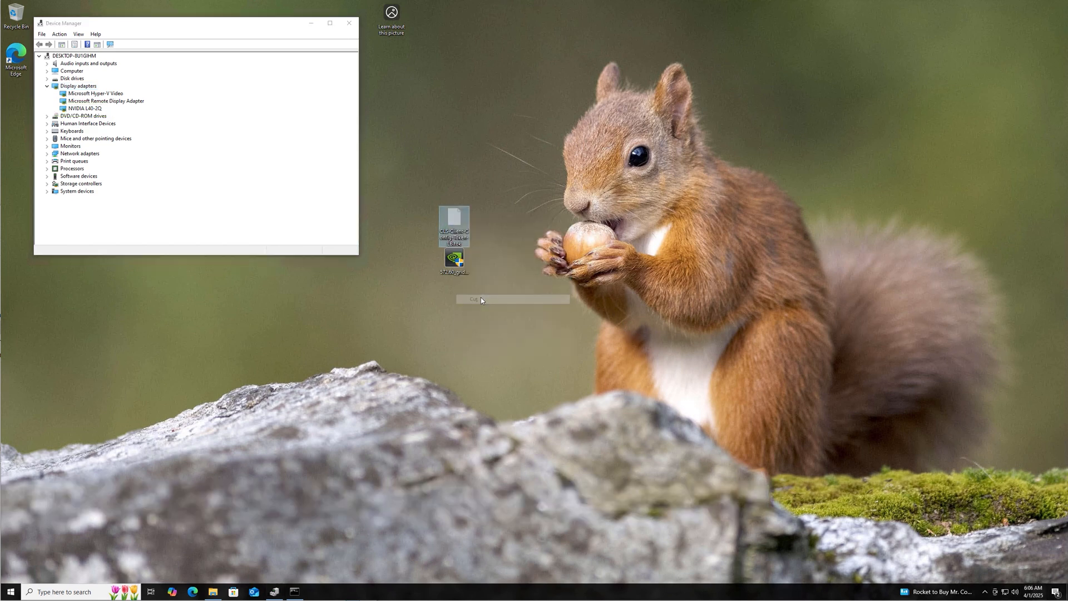
pyautogui.click(214, 591)
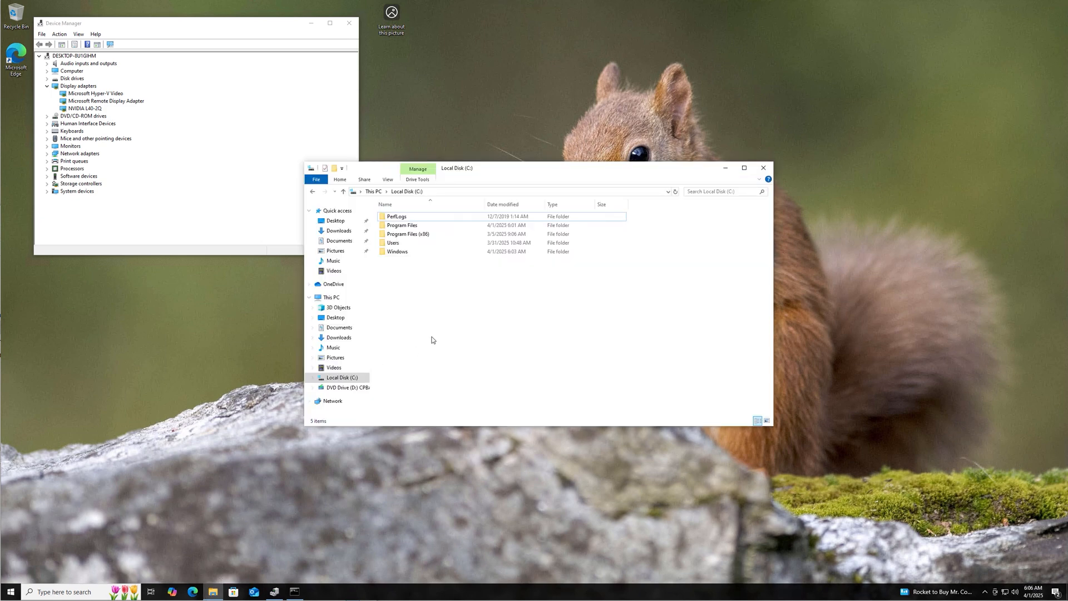
pyautogui.click(422, 226)
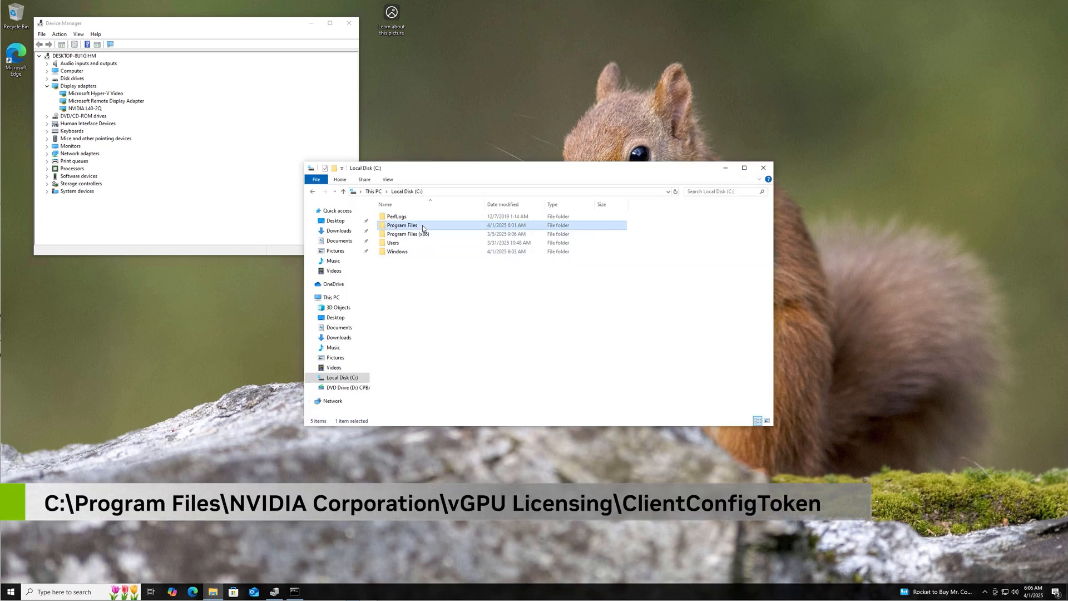
pyautogui.doubleClick(423, 226)
pyautogui.click(420, 253)
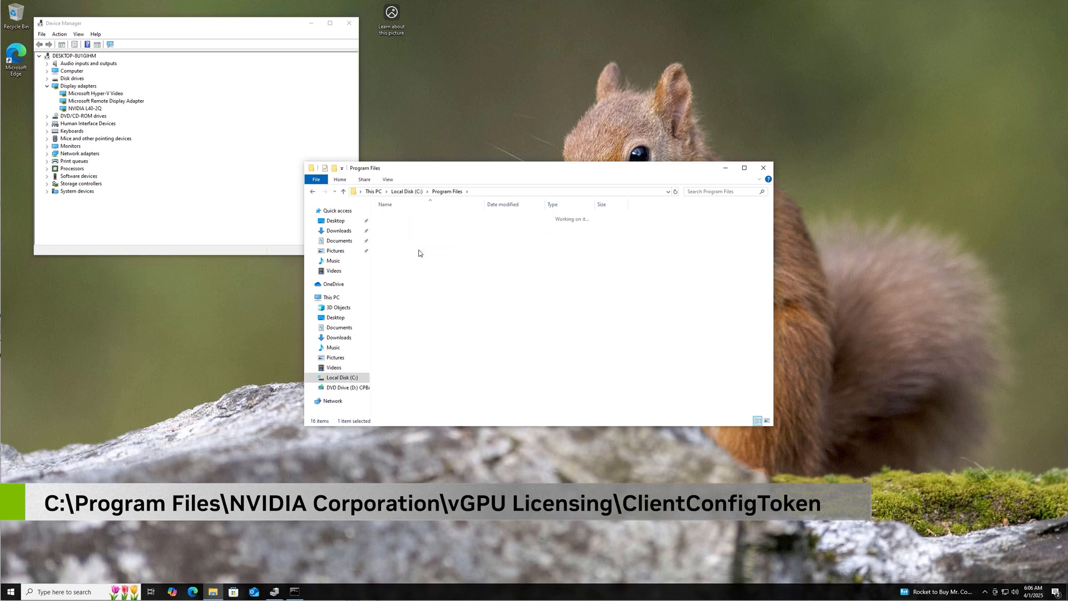
pyautogui.doubleClick(420, 244)
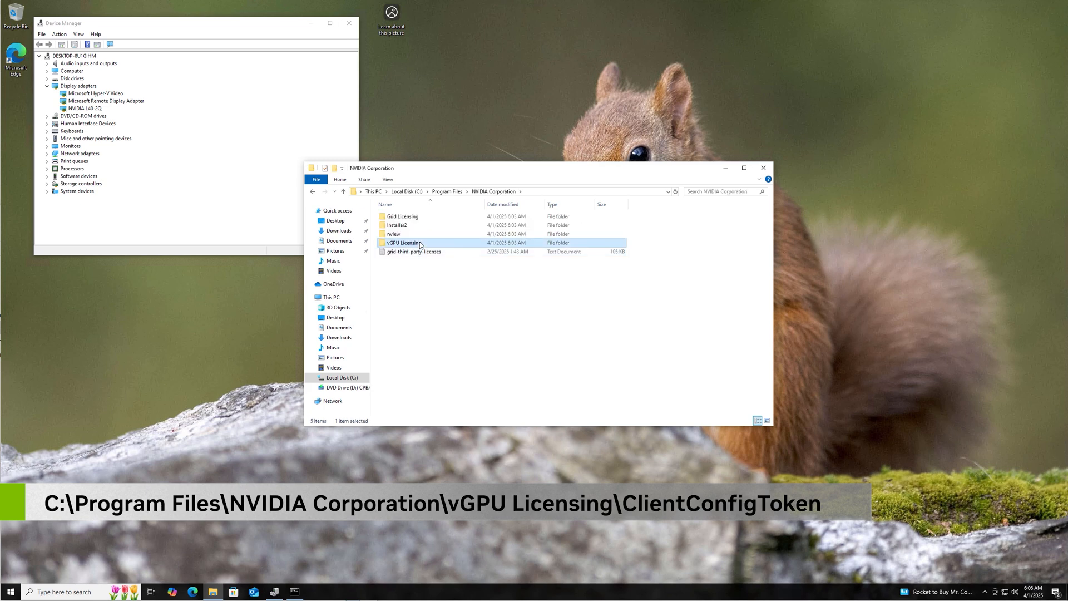
pyautogui.doubleClick(420, 222)
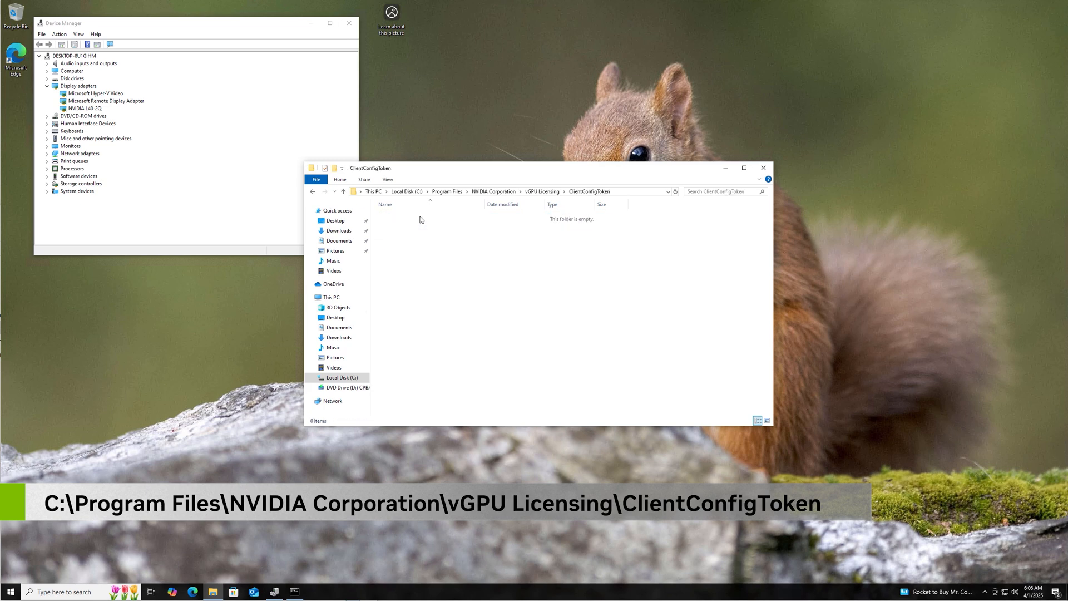
pyautogui.rightClick(410, 241)
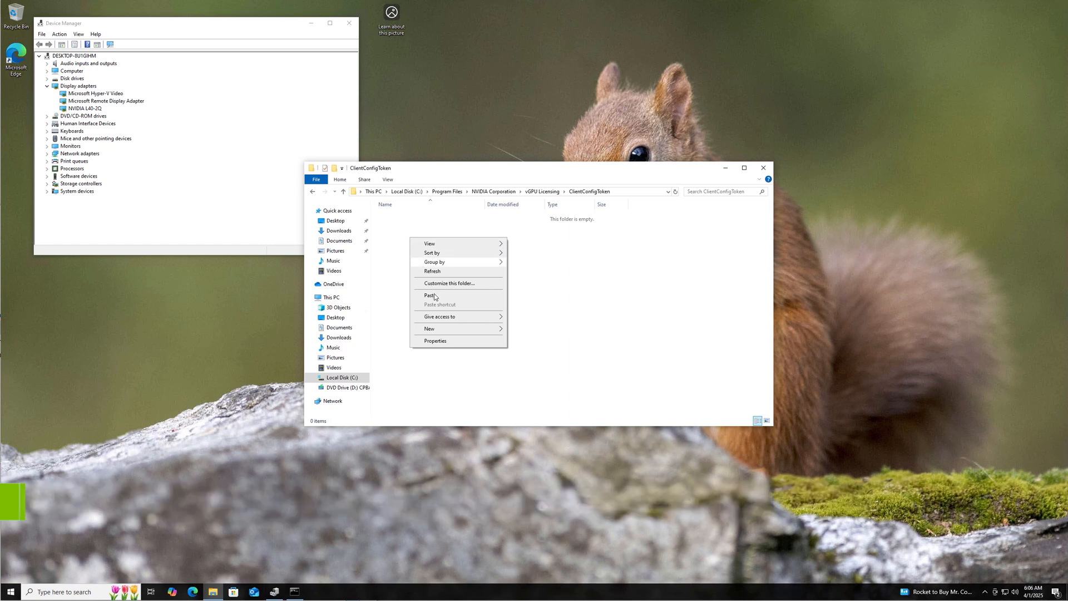
pyautogui.click(436, 297)
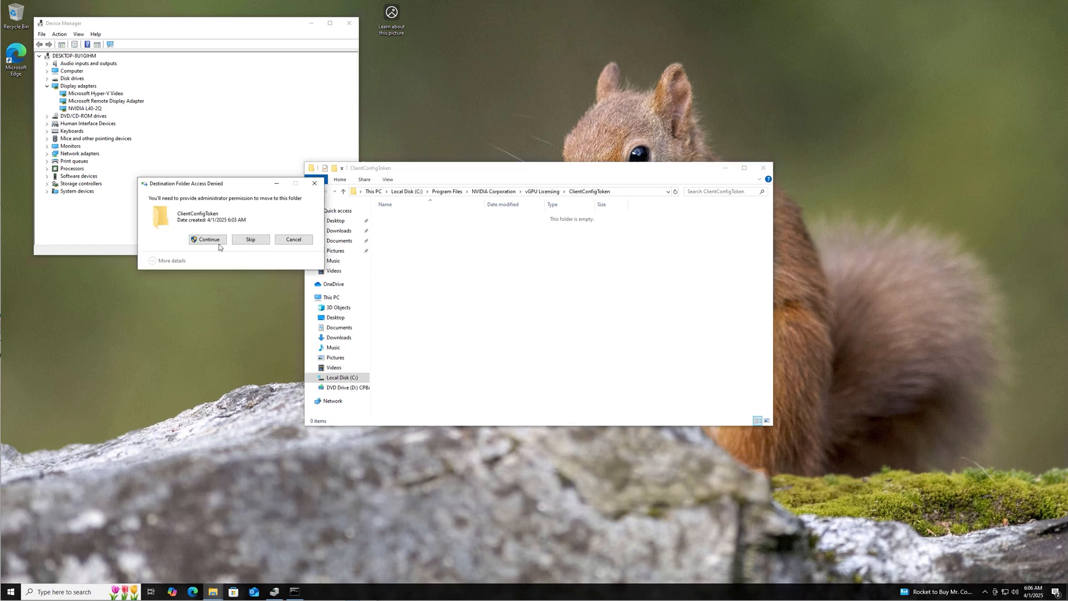
pyautogui.click(209, 239)
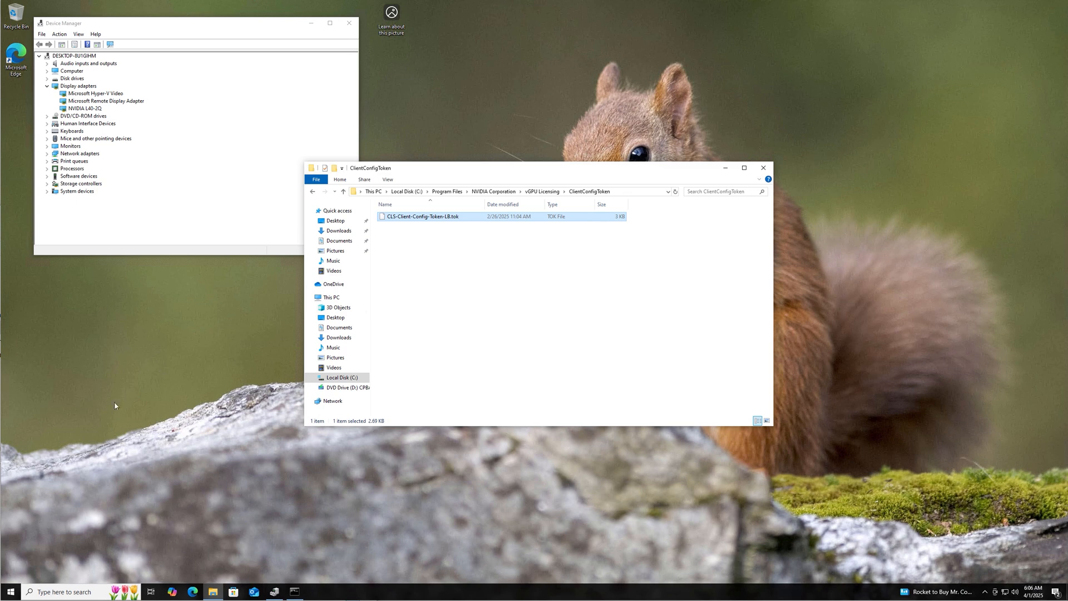
# Restart the NVIDIA Display Container LS service in Windows Services, and close the Services window.
pyautogui.click(14, 593)
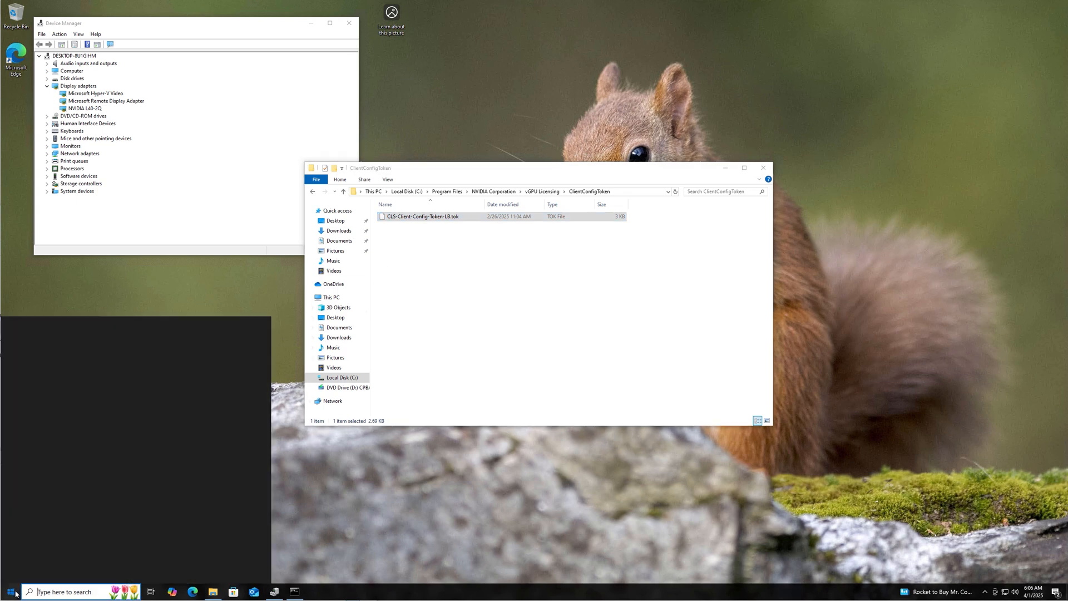
pyautogui.write('serv')
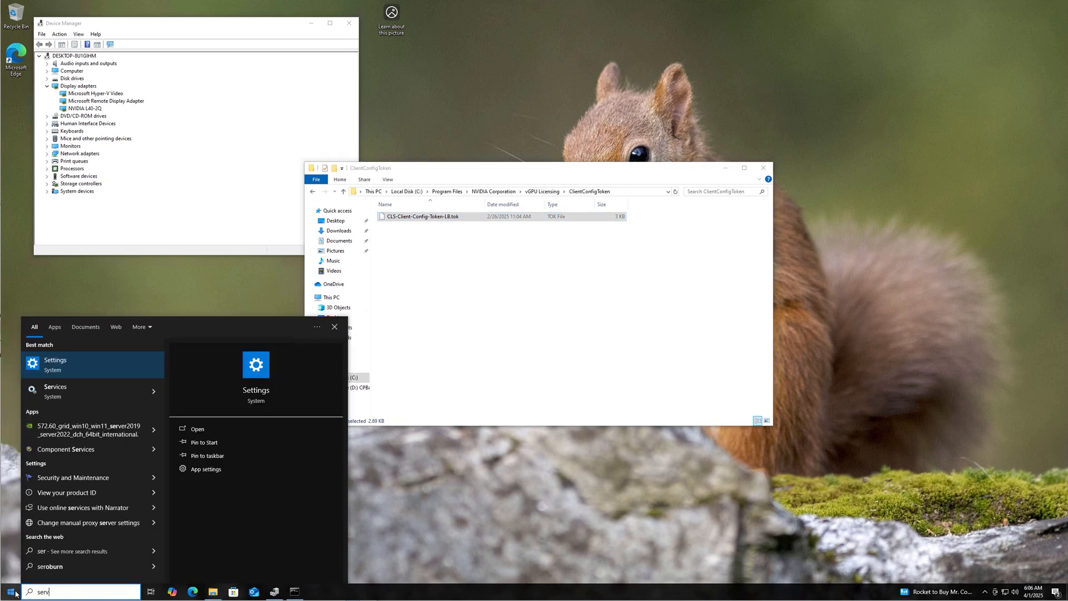
pyautogui.press('Return')
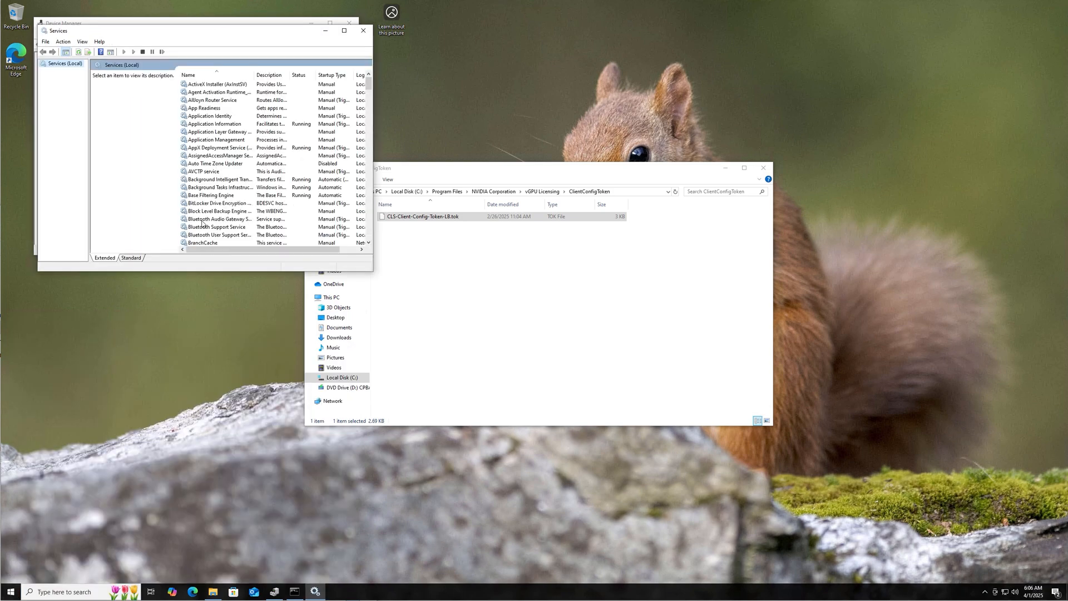
pyautogui.click(131, 259)
pyautogui.click(131, 209)
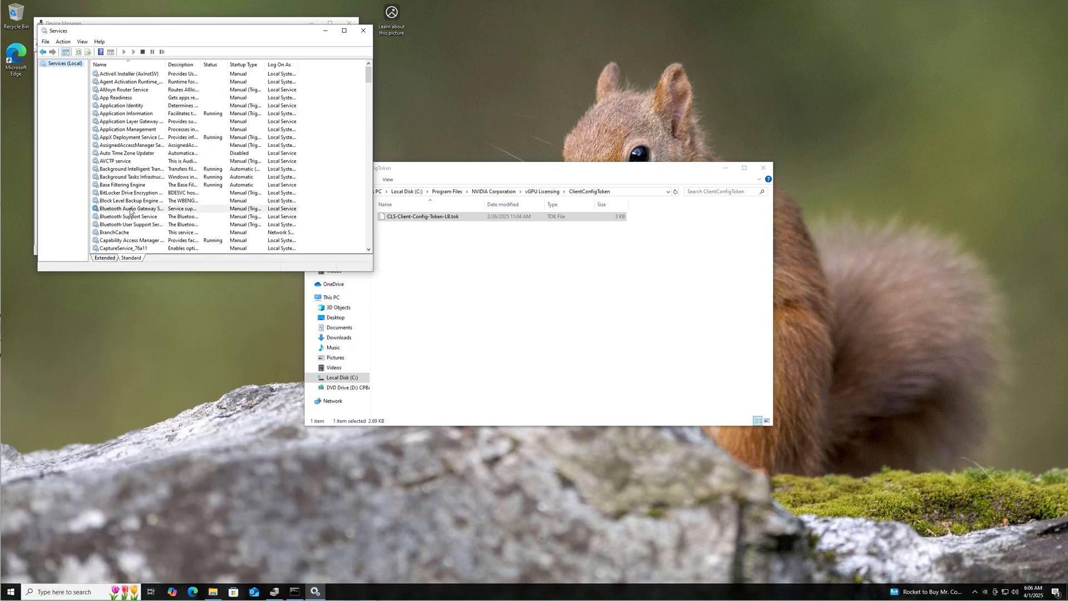
pyautogui.write('nv')
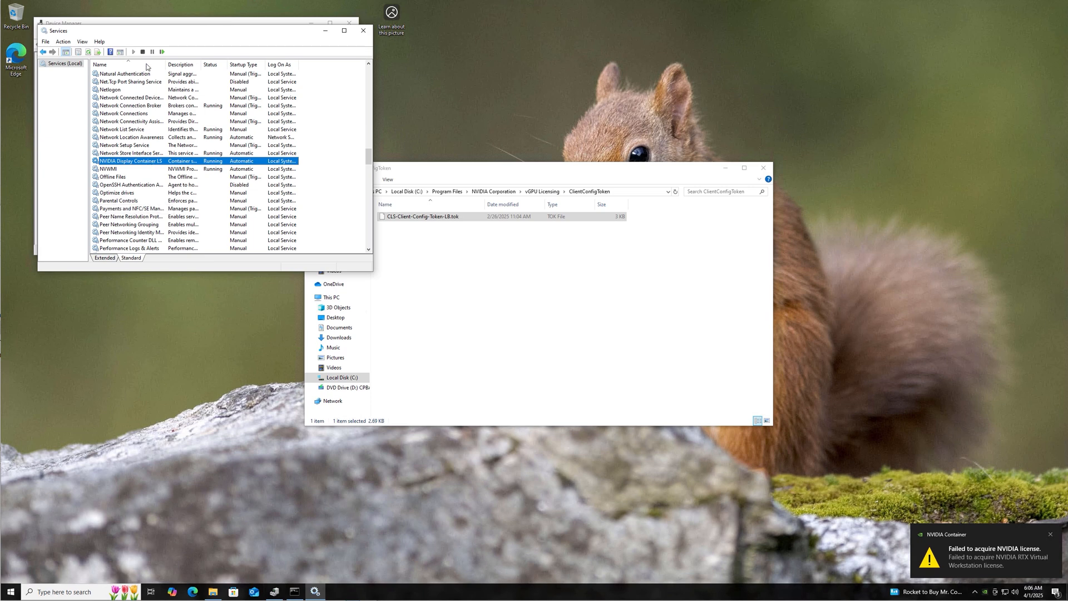
pyautogui.click(161, 52)
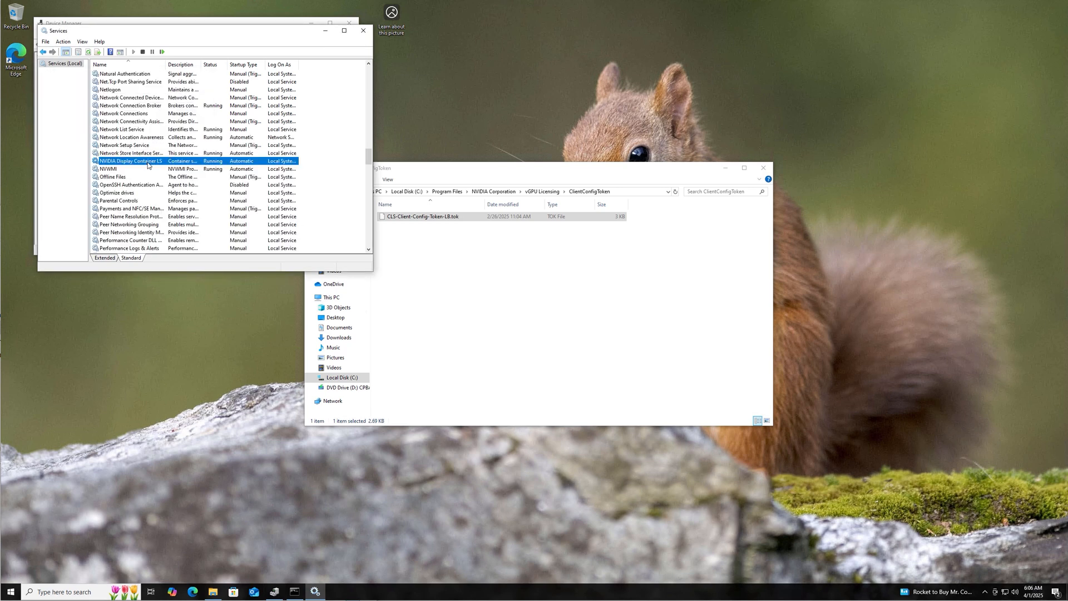
pyautogui.click(364, 31)
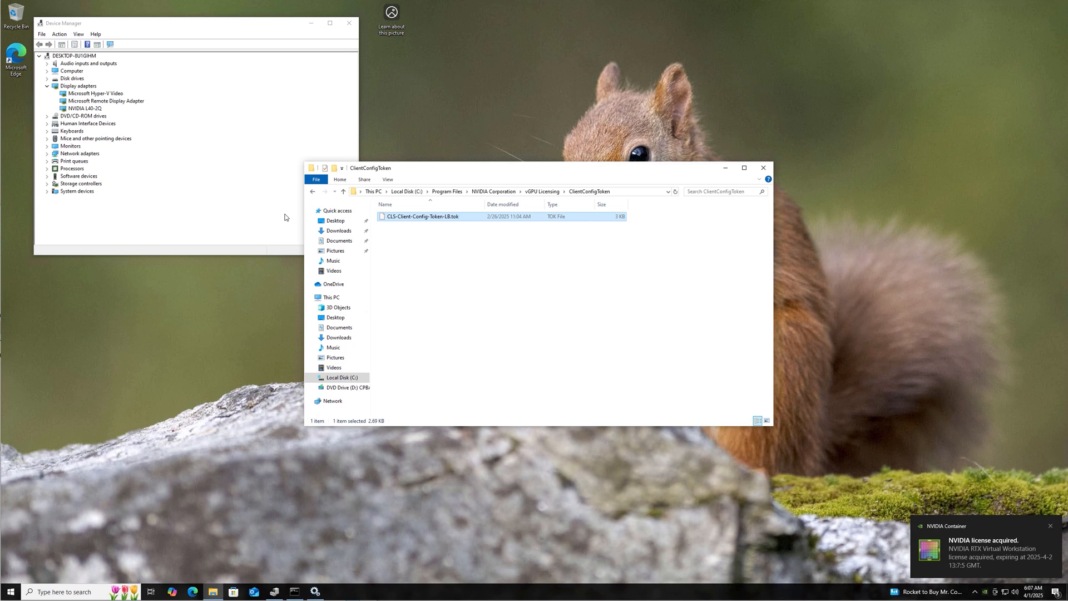
# Open NVIDIA Control Panel, accept its software license agreement, and view the Manage License page.
pyautogui.rightClick(515, 122)
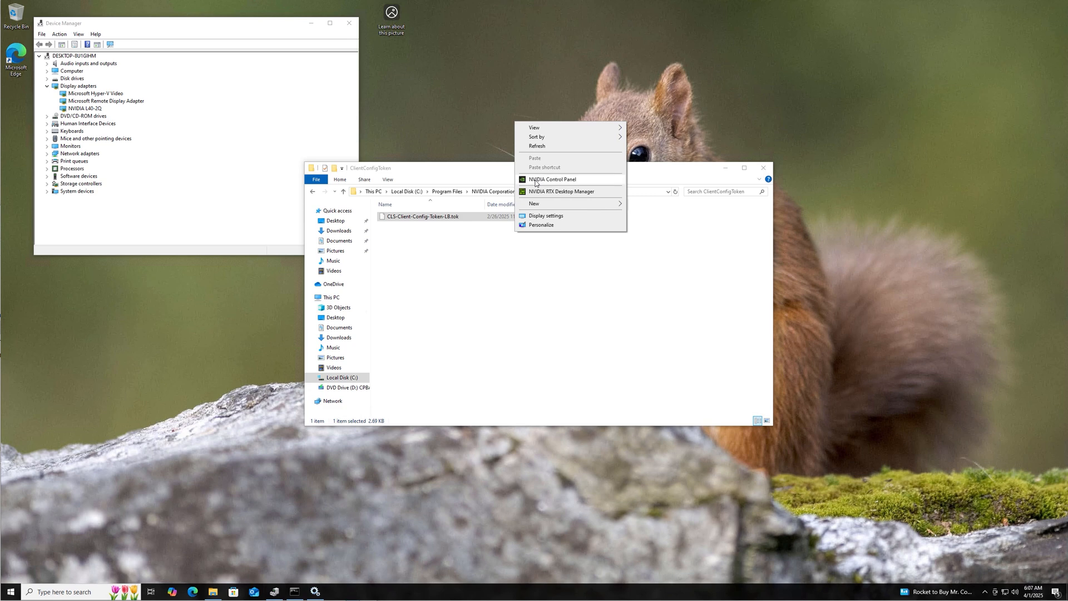
pyautogui.click(536, 179)
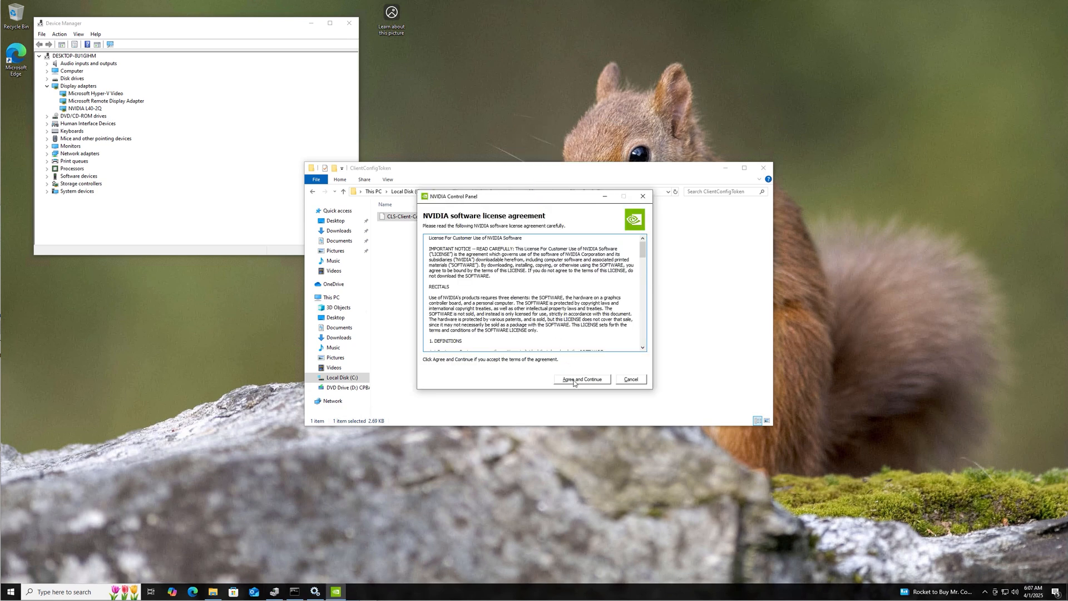
pyautogui.click(574, 381)
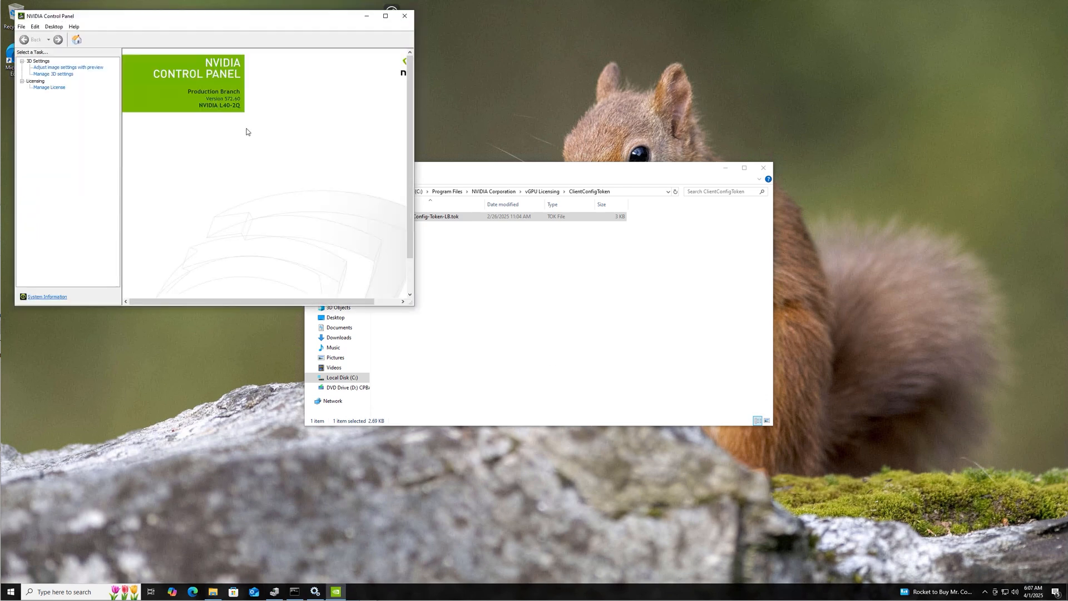
pyautogui.click(50, 88)
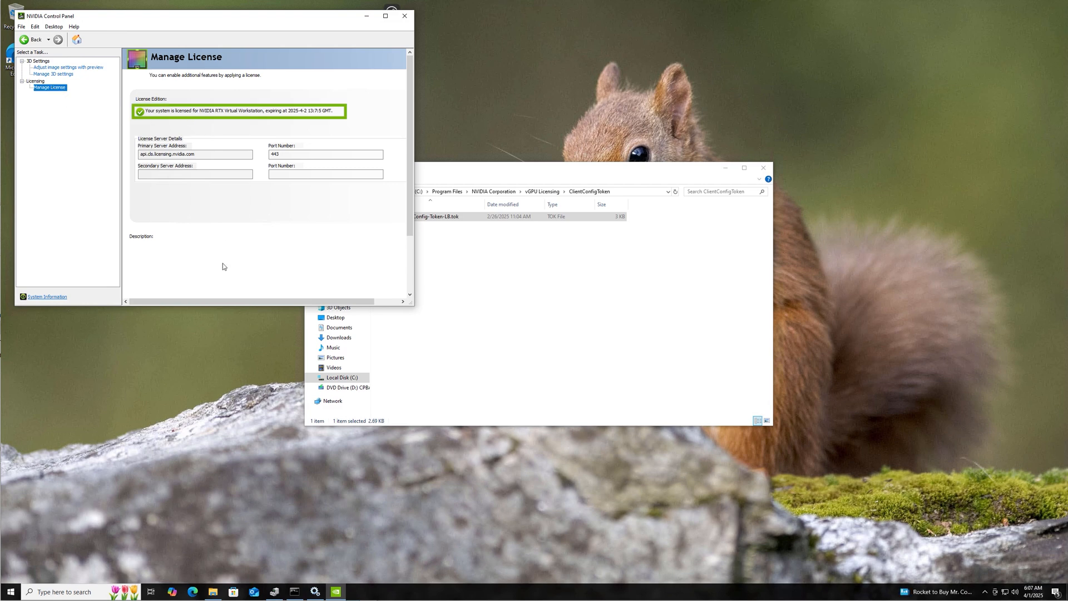
# Run "nvidia-smi -q |more" in Command Prompt, page to the vGPU software license status, and exit the listing.
pyautogui.click(295, 592)
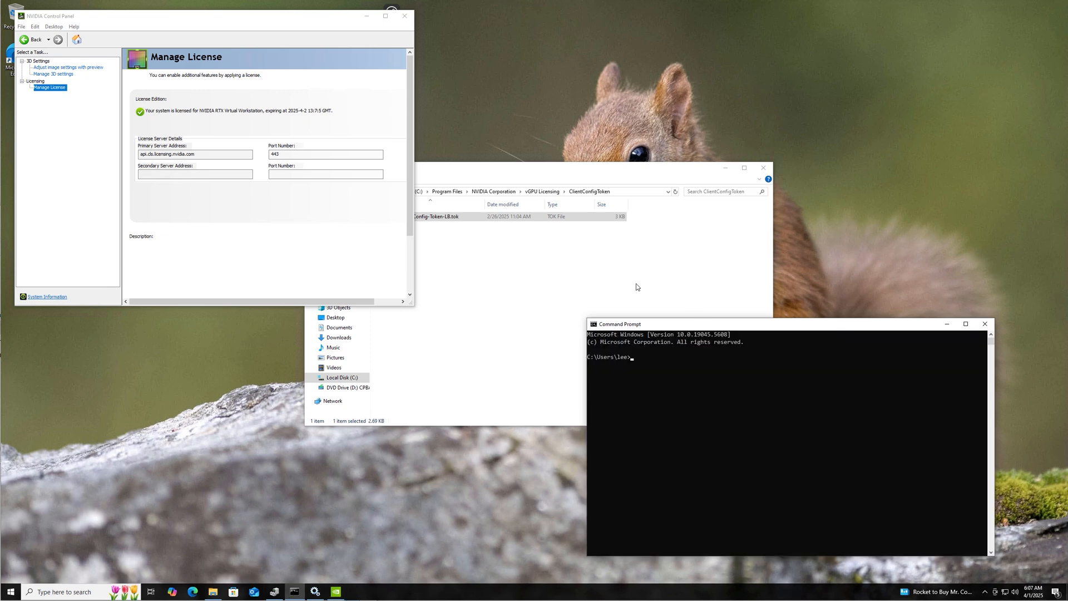
pyautogui.moveTo(534, 252); pyautogui.dragTo(374, 184)
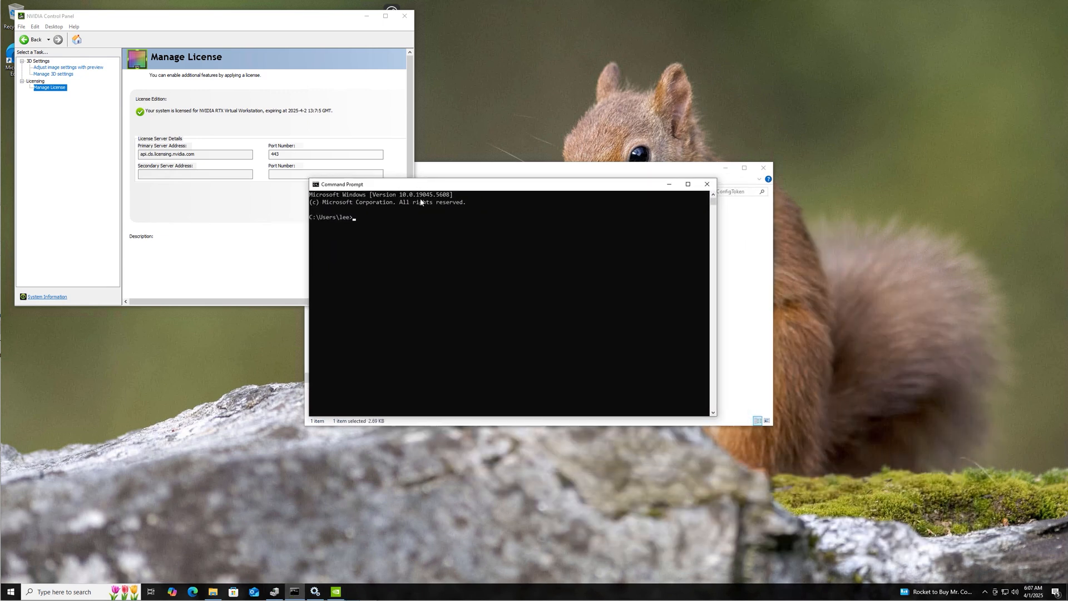
pyautogui.click(389, 231)
pyautogui.write('nvidi')
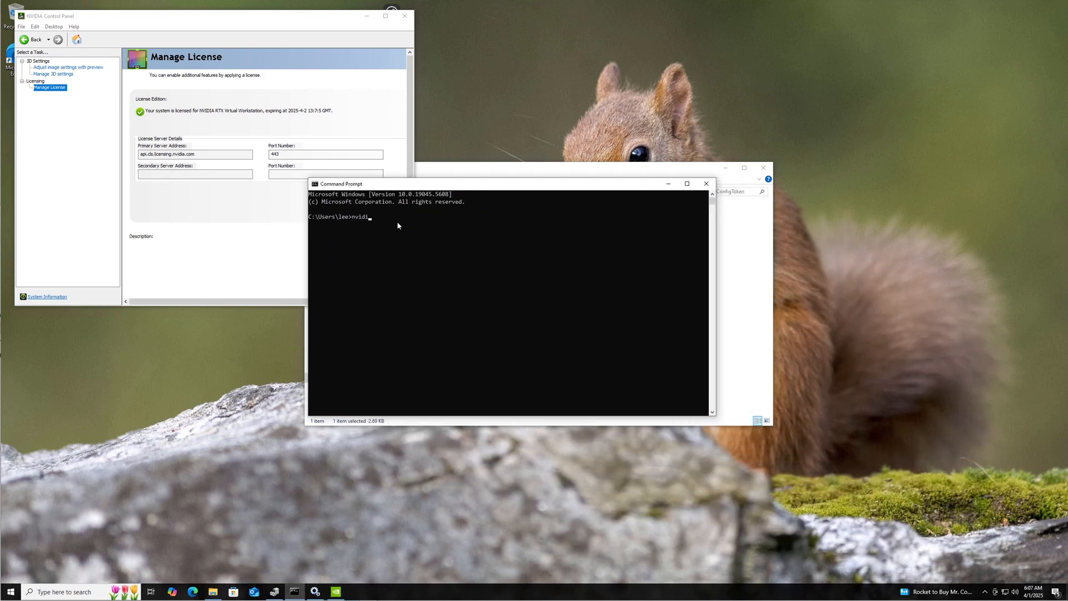
pyautogui.write('a-smi -q |mo')
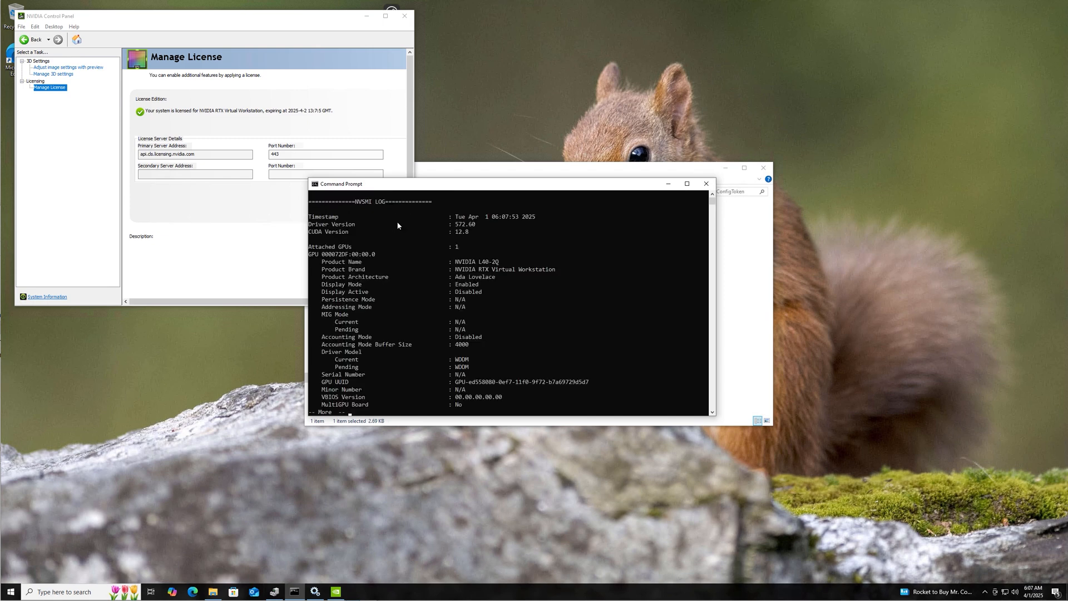
pyautogui.press('Return')
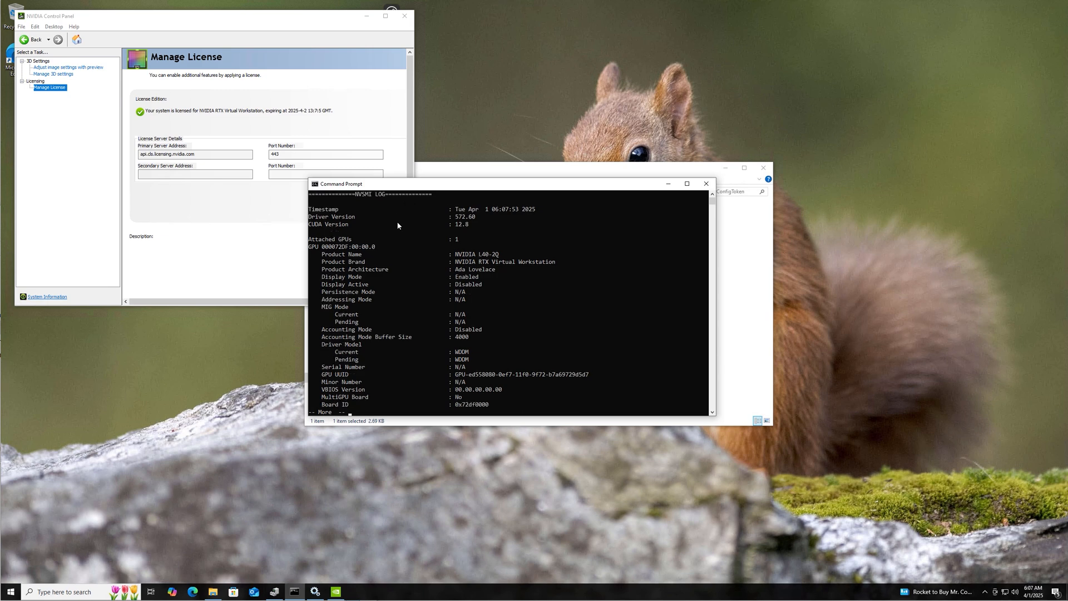
pyautogui.press('space')
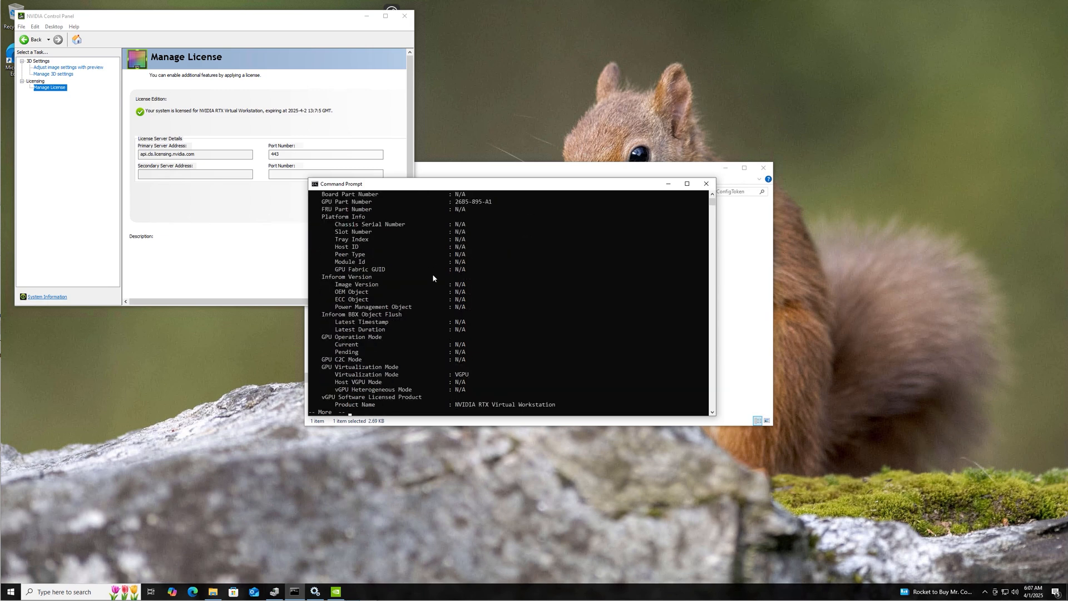
pyautogui.moveTo(426, 416); pyautogui.dragTo(423, 478)
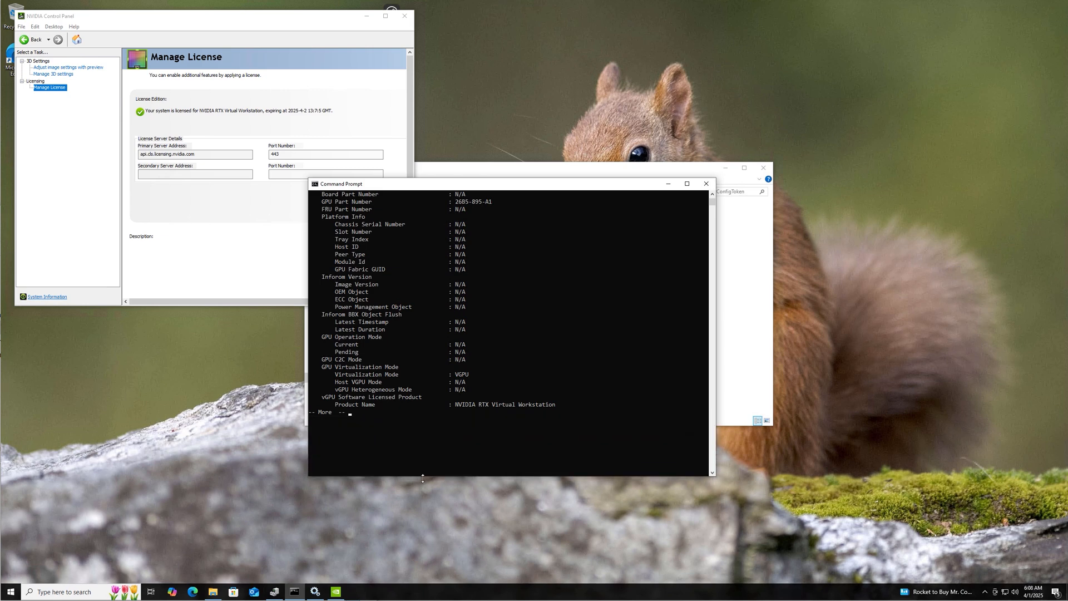
pyautogui.press('Return')
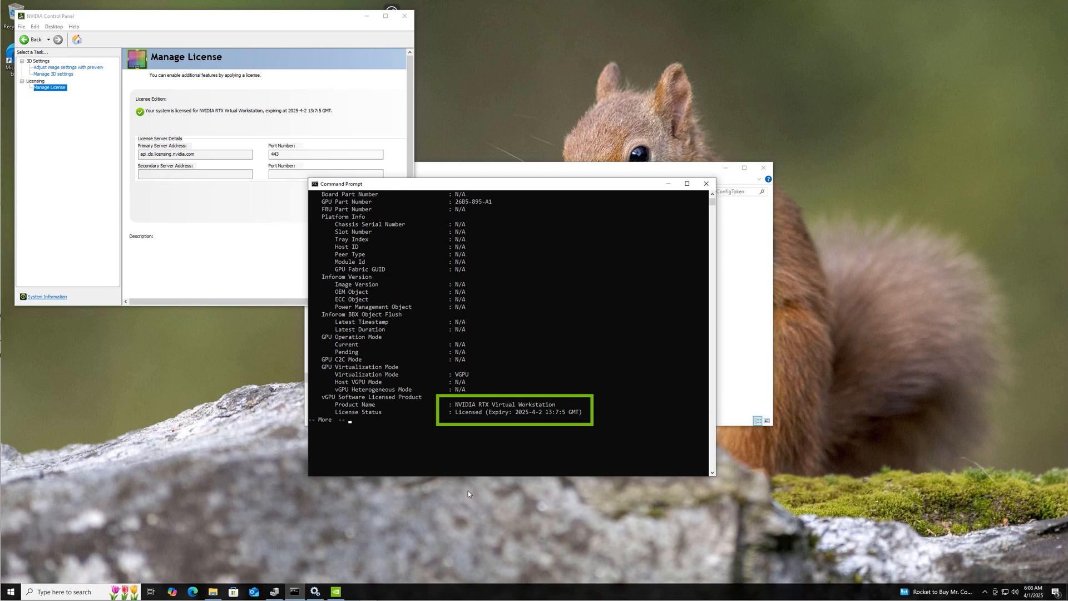
pyautogui.hotkey('ctrl', 'c')
pyautogui.hotkey('ctrl', 'c')
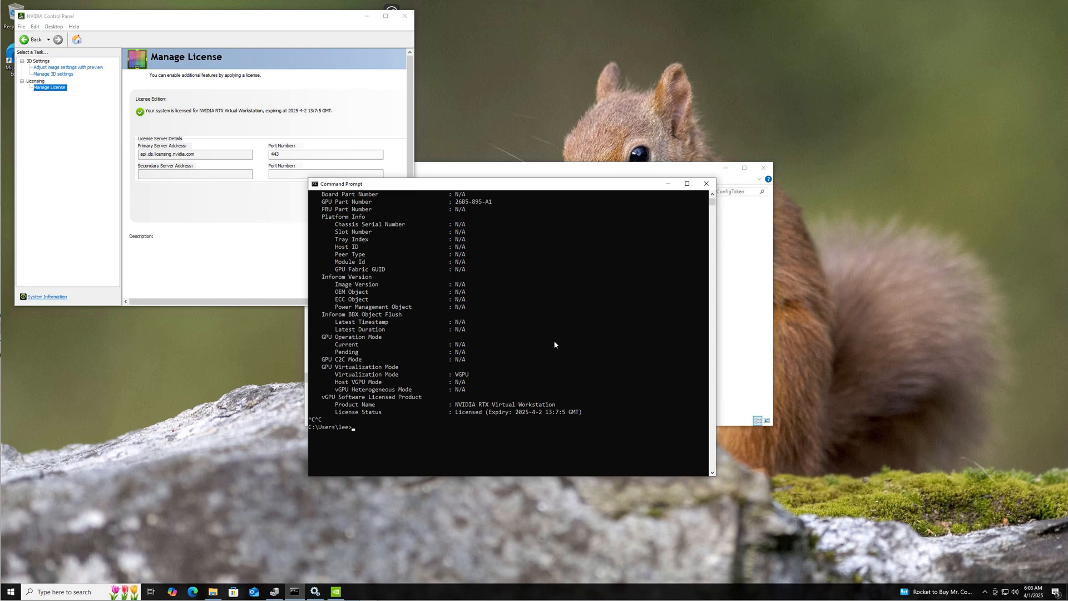
# Run nvidia-smi to check the guest GPU's summary, and minimize the Command Prompt window.
pyautogui.write('nvidia-smi')
pyautogui.press('Return')
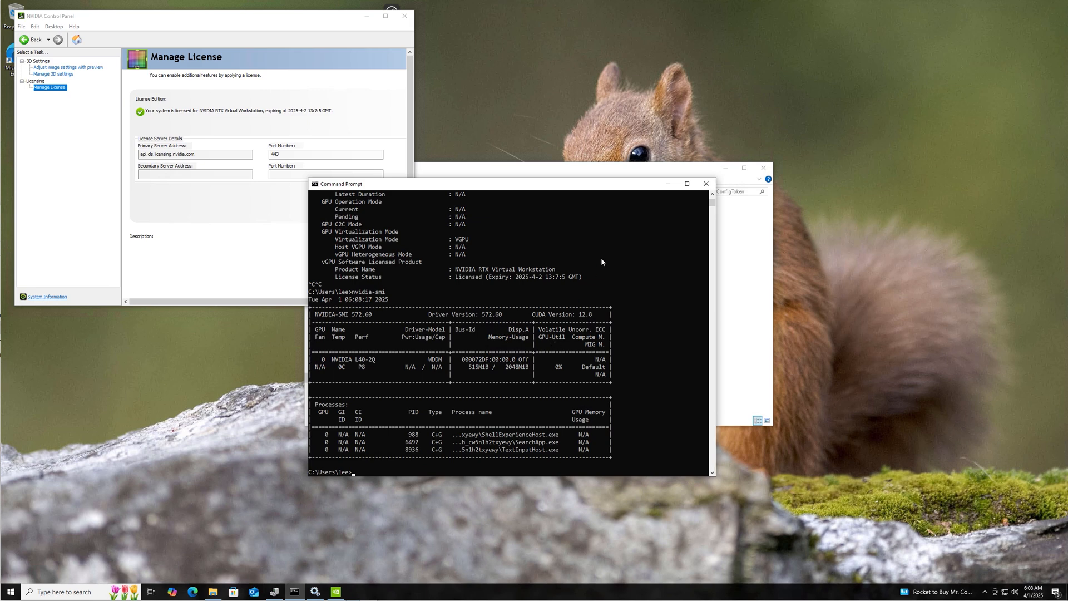
pyautogui.click(668, 186)
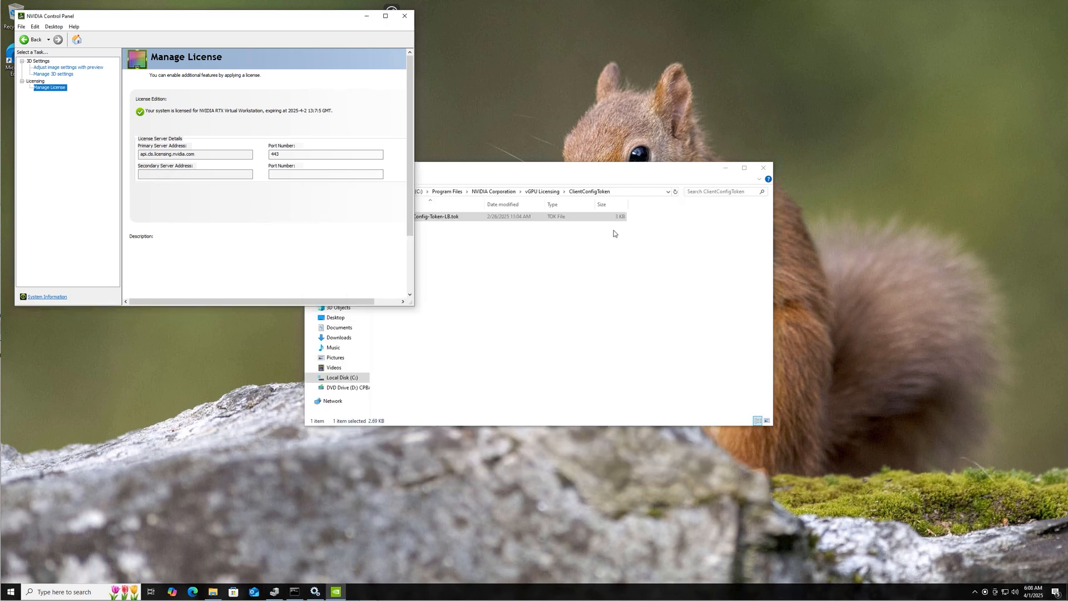
# Open the Log.NVDisplay.Container.exe log in C:\Users\Public\Public Documents\NvidiaLogging, highlight the latest license entries for review, and close the log.
pyautogui.click(503, 286)
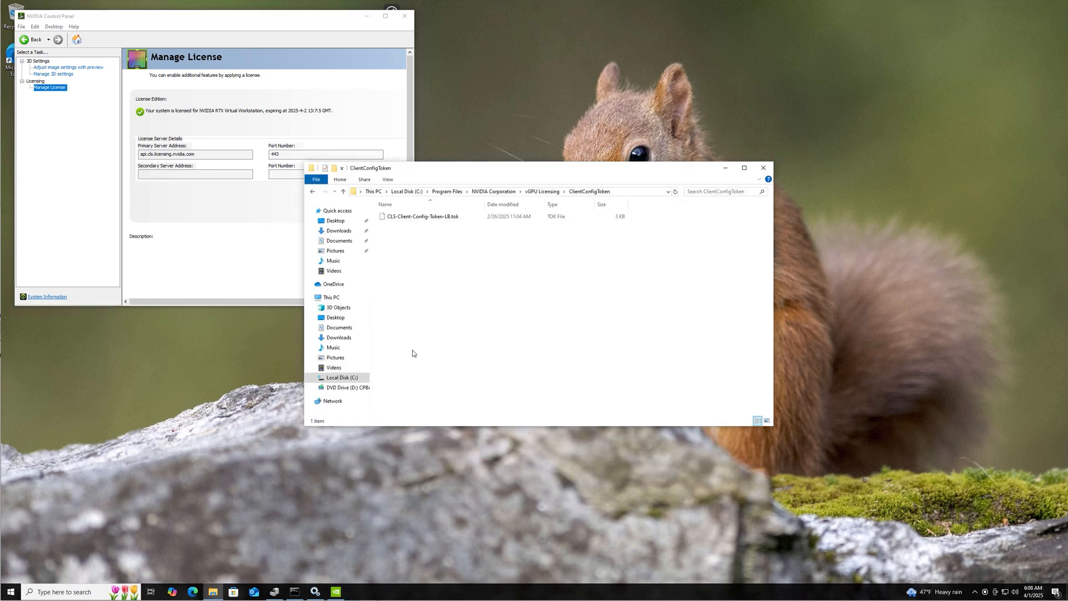
pyautogui.click(357, 381)
pyautogui.doubleClick(408, 244)
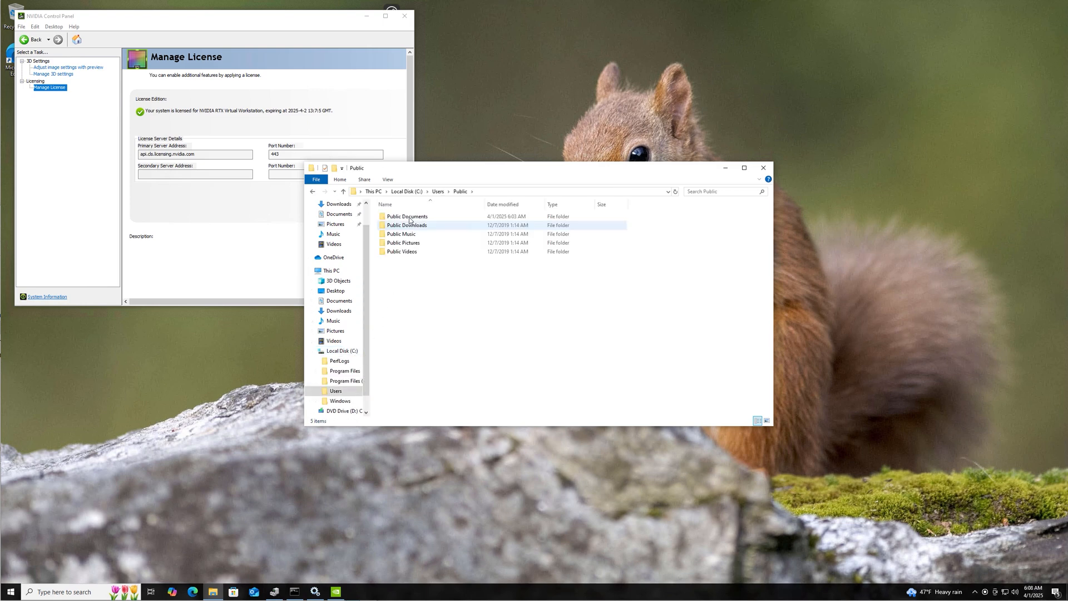
pyautogui.doubleClick(409, 226)
pyautogui.doubleClick(409, 217)
pyautogui.doubleClick(409, 218)
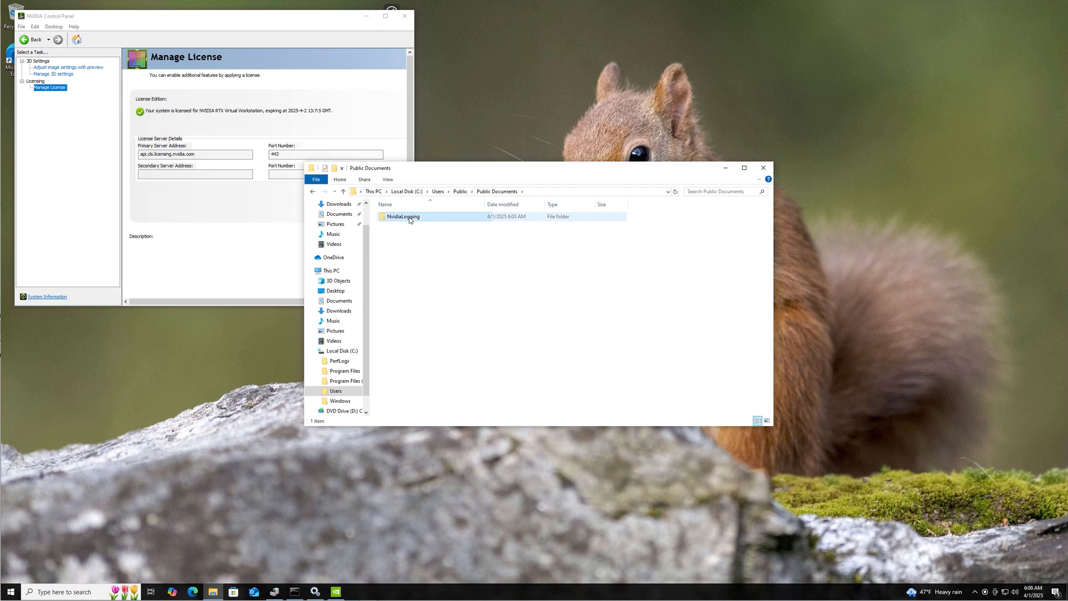
pyautogui.doubleClick(418, 218)
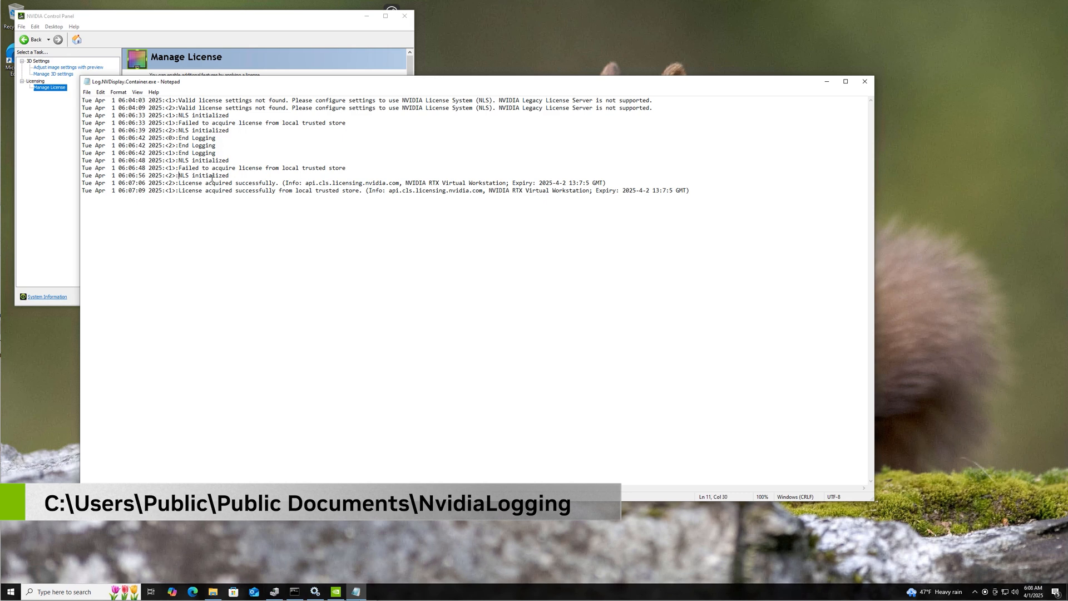
pyautogui.moveTo(179, 175); pyautogui.dragTo(695, 203)
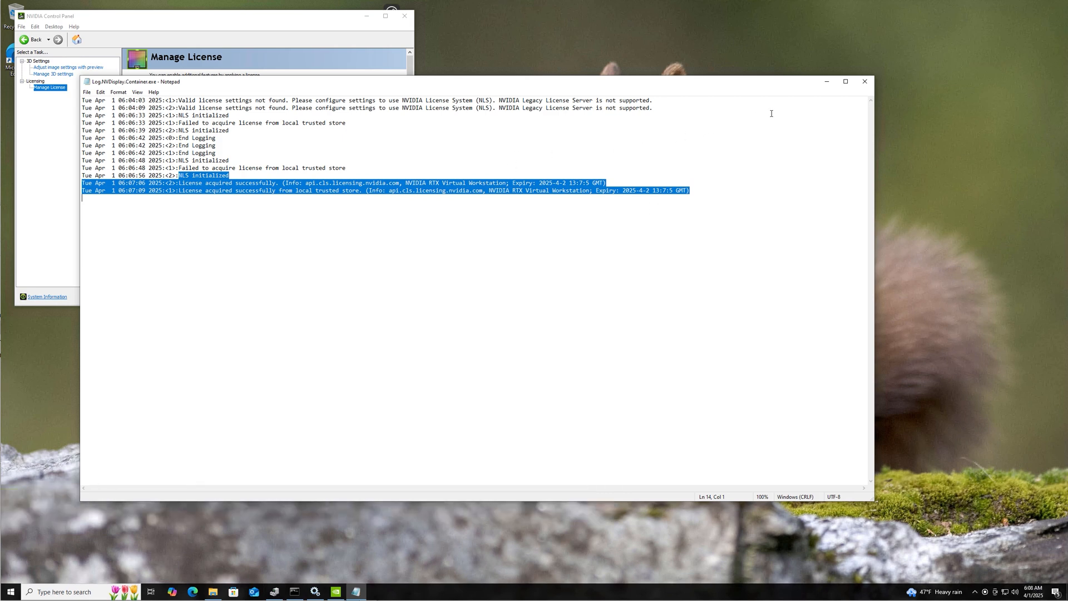
pyautogui.click(865, 81)
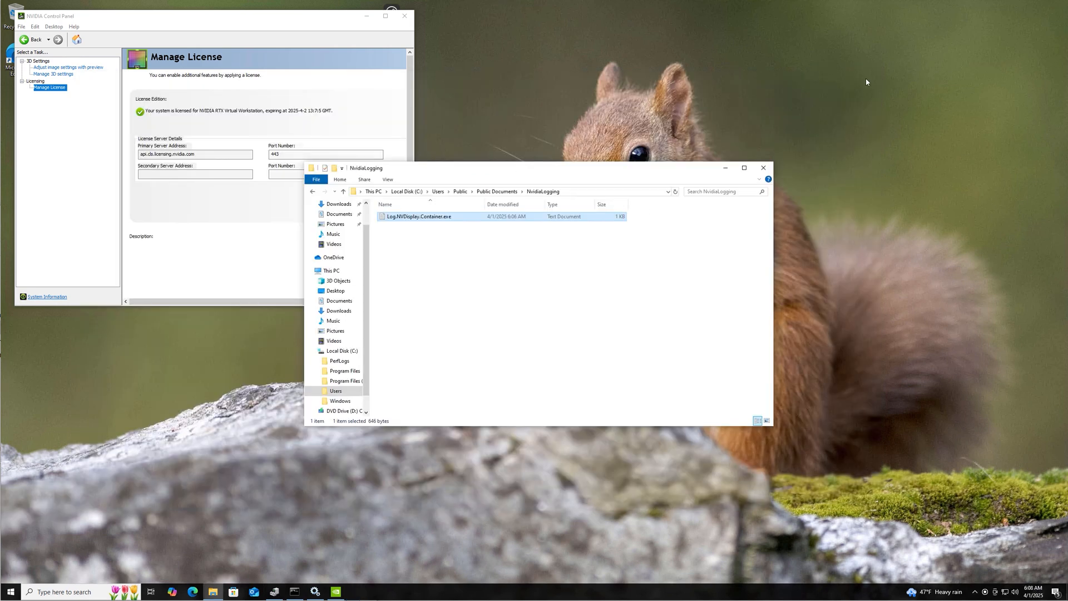
# Close the File Explorer, NVIDIA Control Panel and Device Manager windows.
pyautogui.click(764, 167)
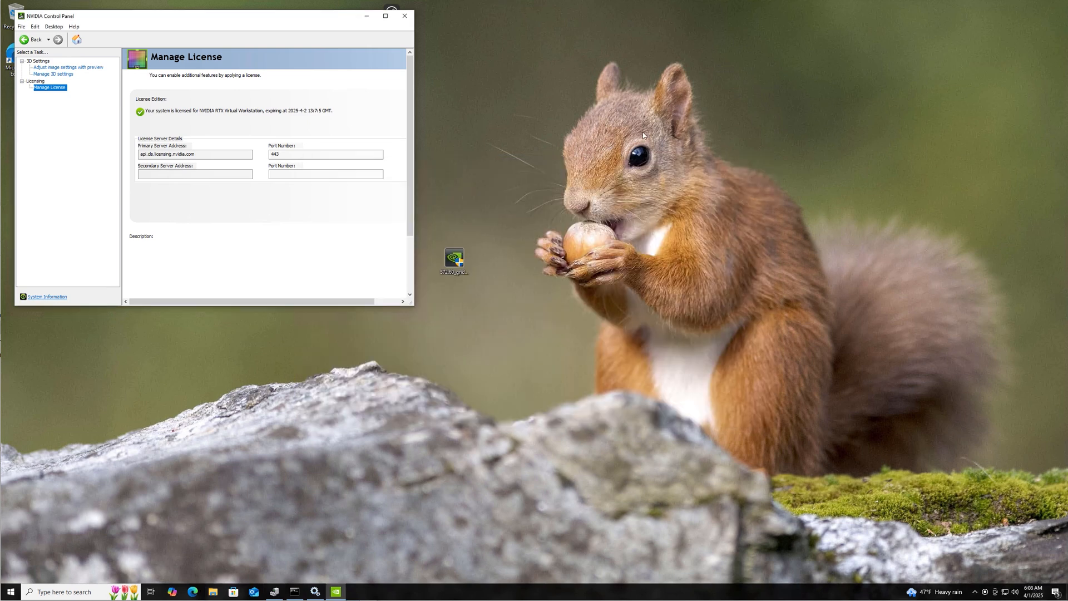
pyautogui.click(405, 16)
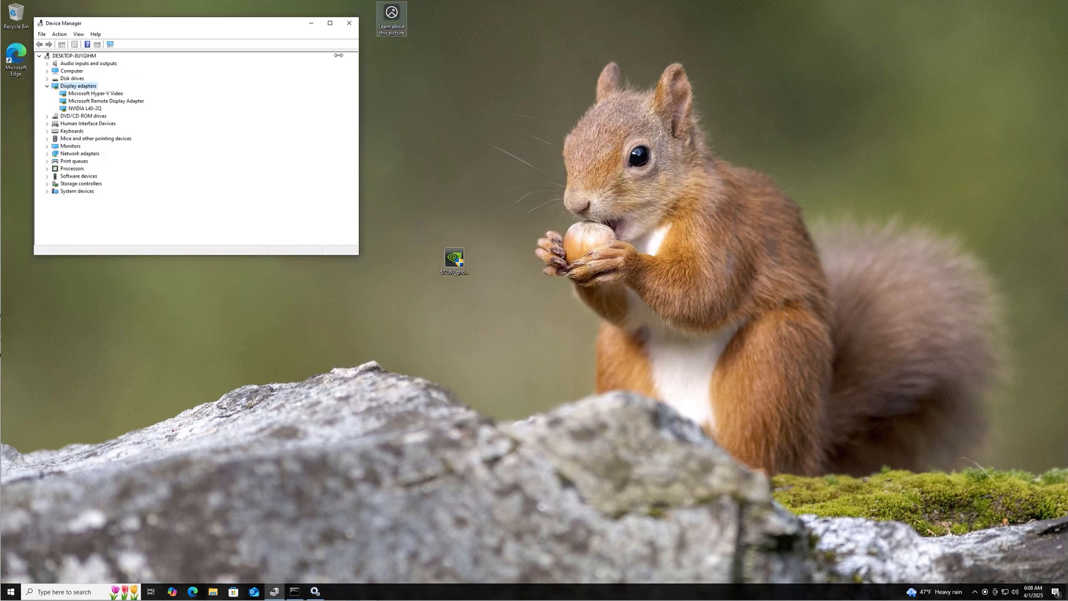
pyautogui.click(349, 23)
# Open Microsoft Edge, and display the GPU 0 performance graphs in Task Manager's detailed view over it.
pyautogui.doubleClick(17, 56)
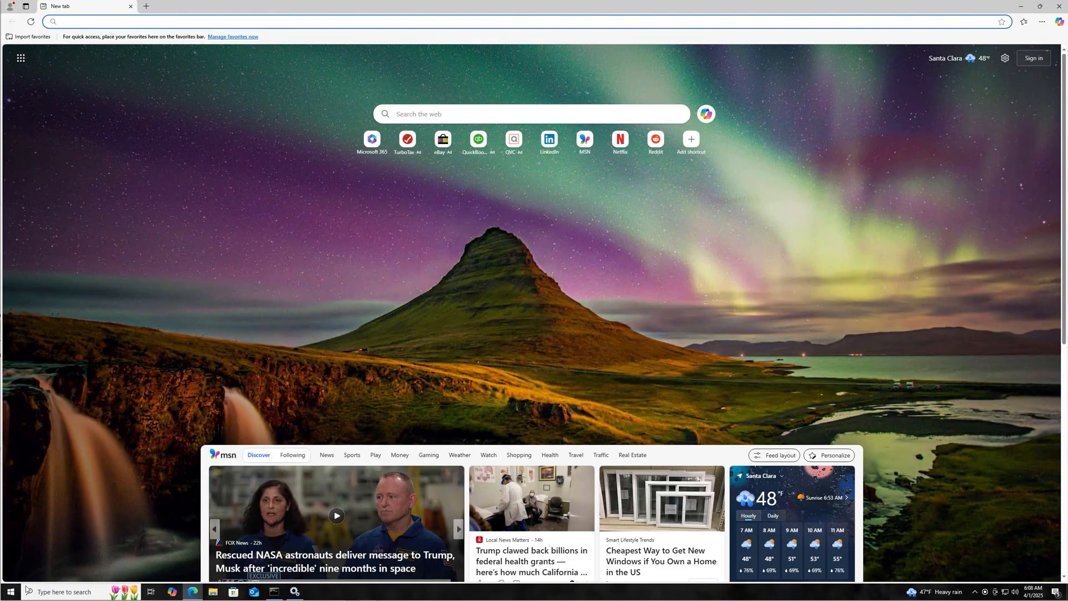
pyautogui.click(10, 594)
pyautogui.rightClick(10, 593)
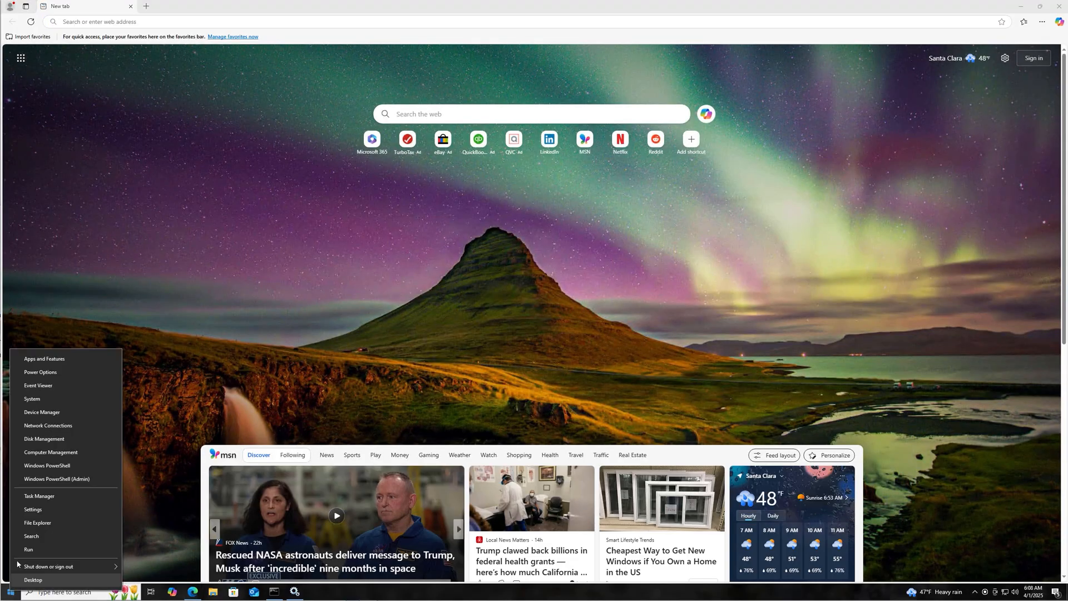
pyautogui.click(45, 494)
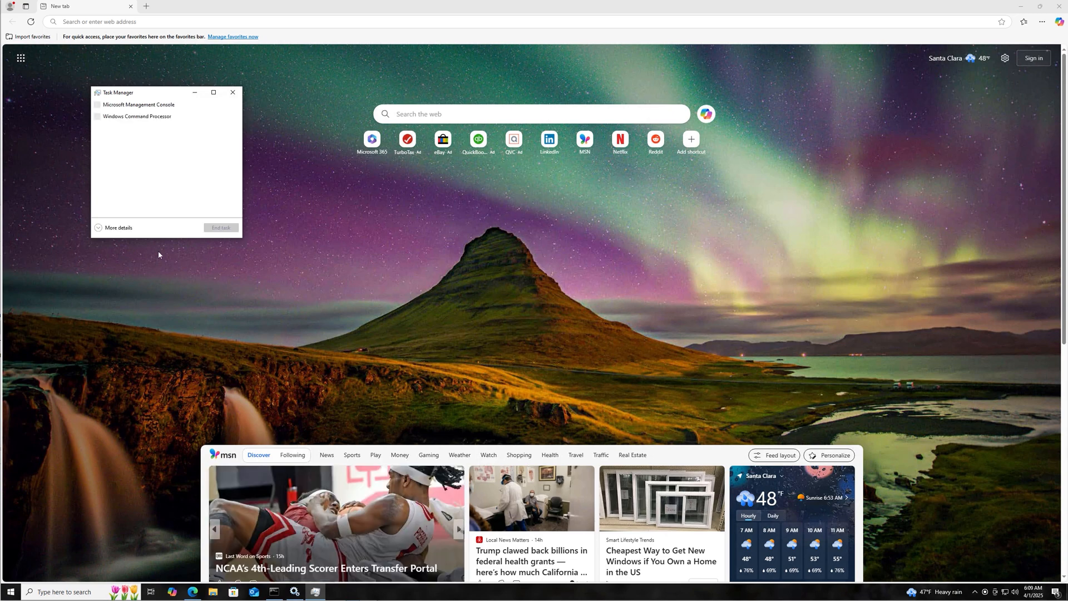
pyautogui.click(122, 228)
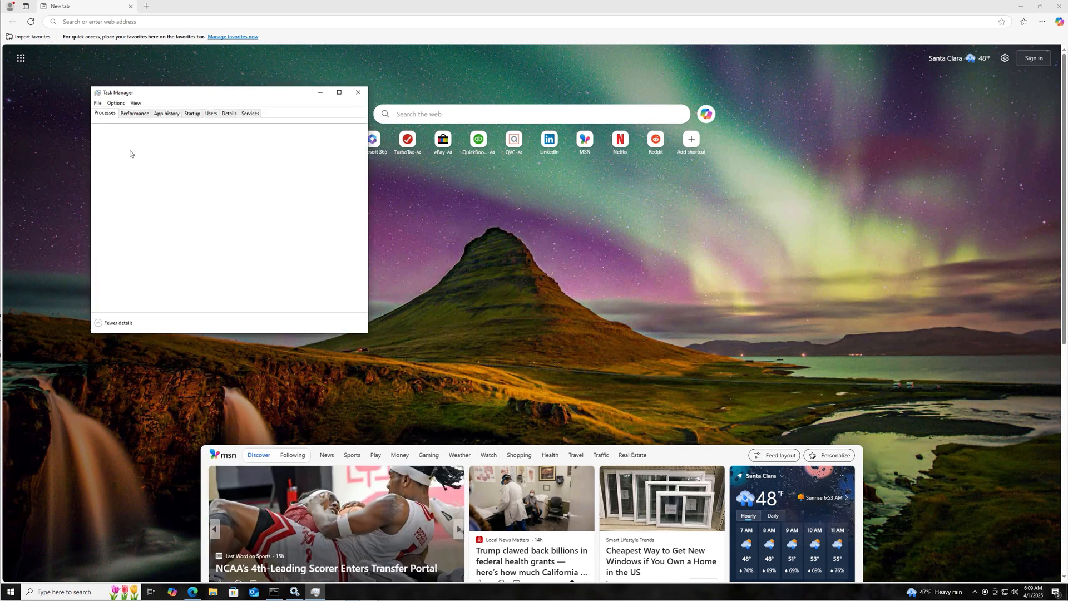
pyautogui.click(137, 115)
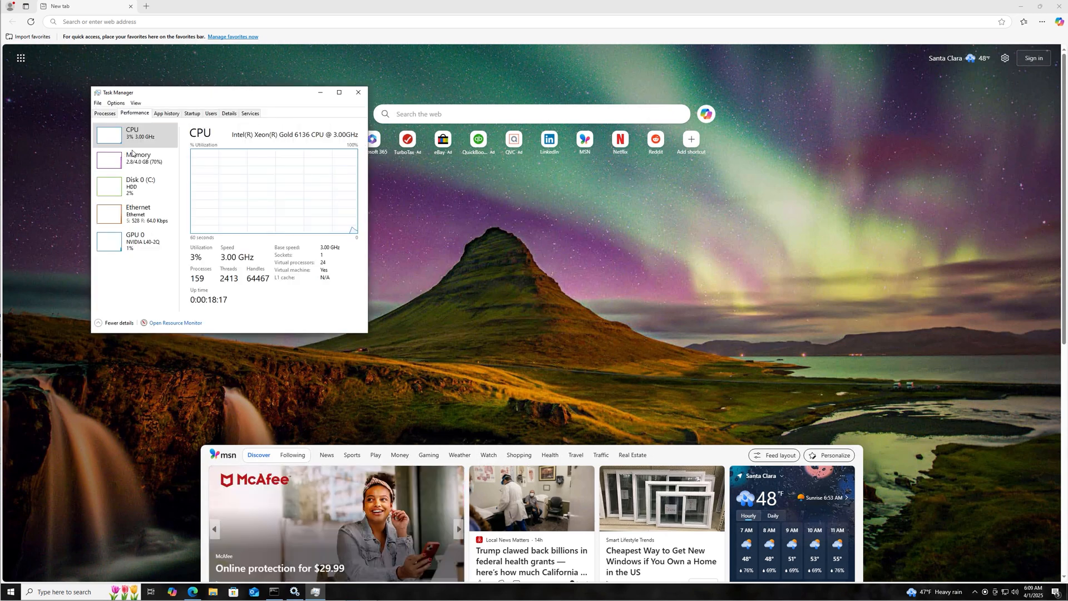
pyautogui.click(129, 241)
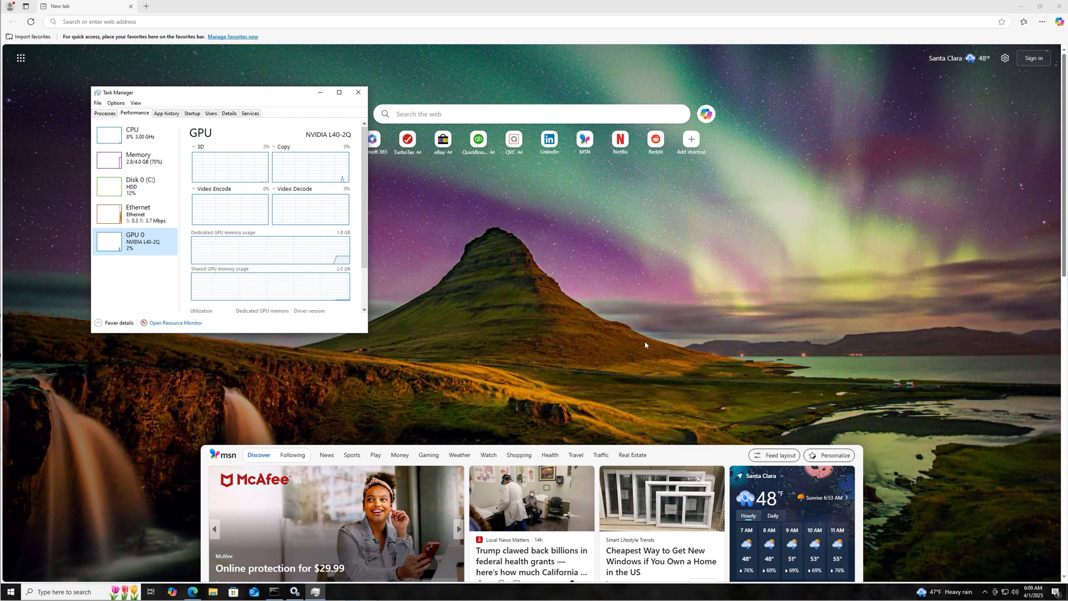
# Scroll up and down the Edge news feed to generate graphics load, and examine the GPU's 3D utilization in Task Manager.
pyautogui.scroll(-3, 651, 344)
pyautogui.scroll(-12, 654, 345)
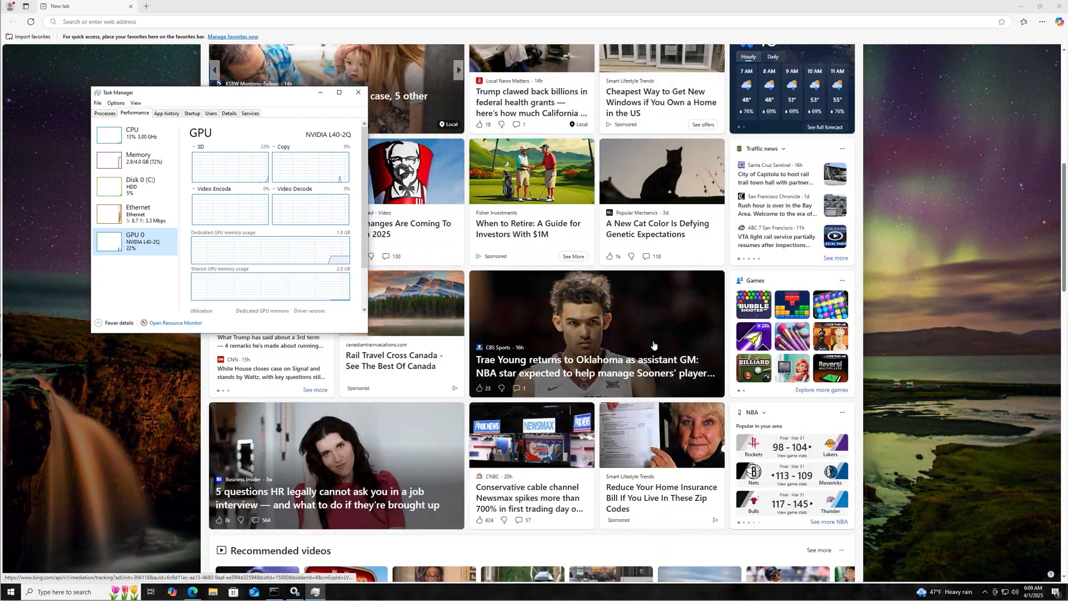
pyautogui.scroll(-3, 654, 345)
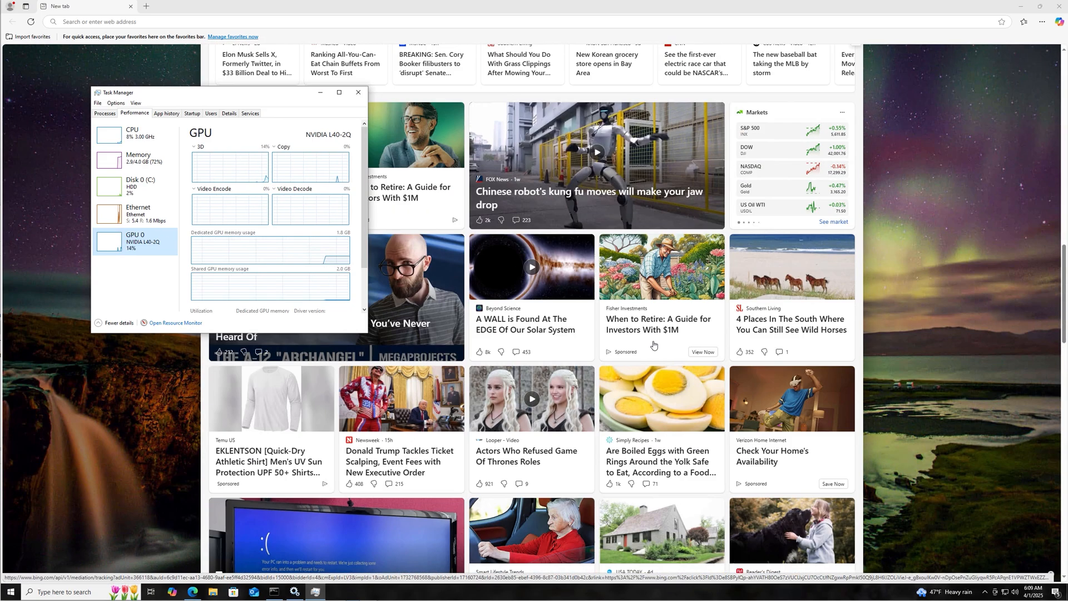
pyautogui.scroll(5, 654, 345)
pyautogui.scroll(6, 655, 345)
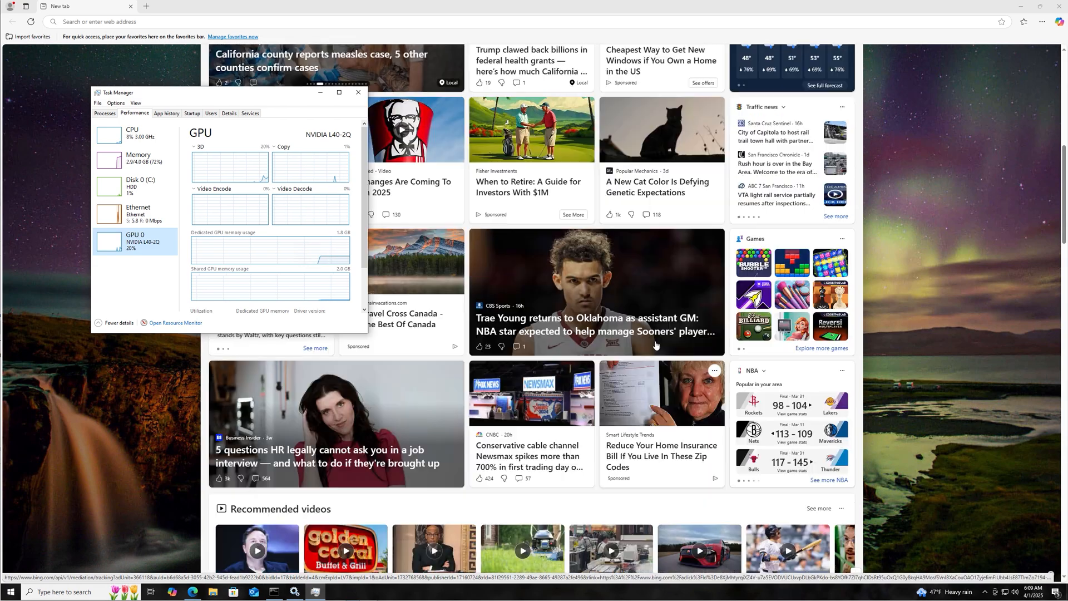
pyautogui.scroll(-1, 656, 345)
pyautogui.scroll(-14, 655, 345)
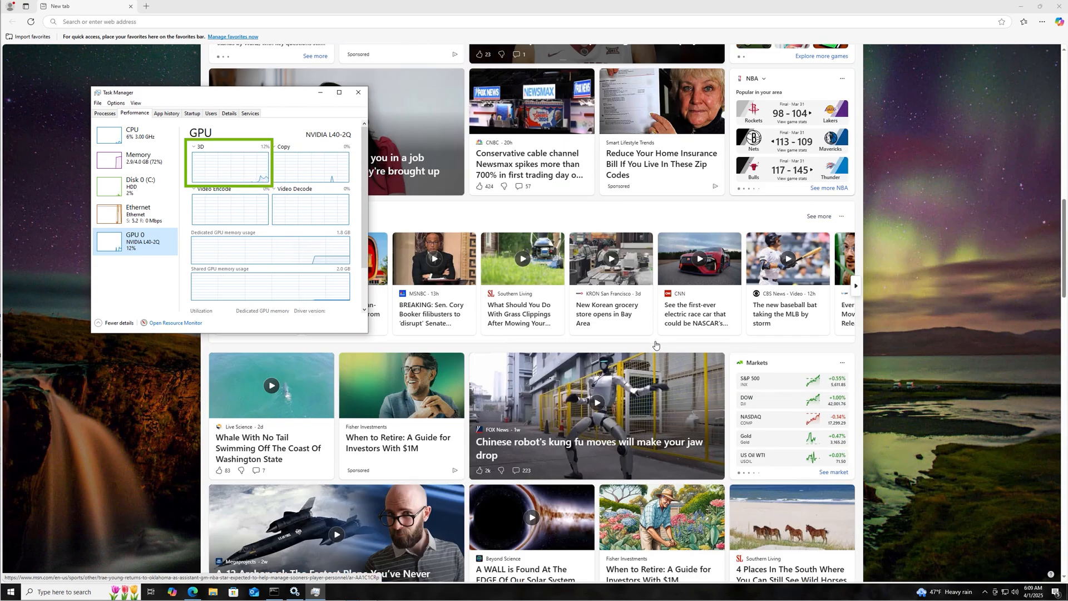
pyautogui.scroll(-12, 656, 345)
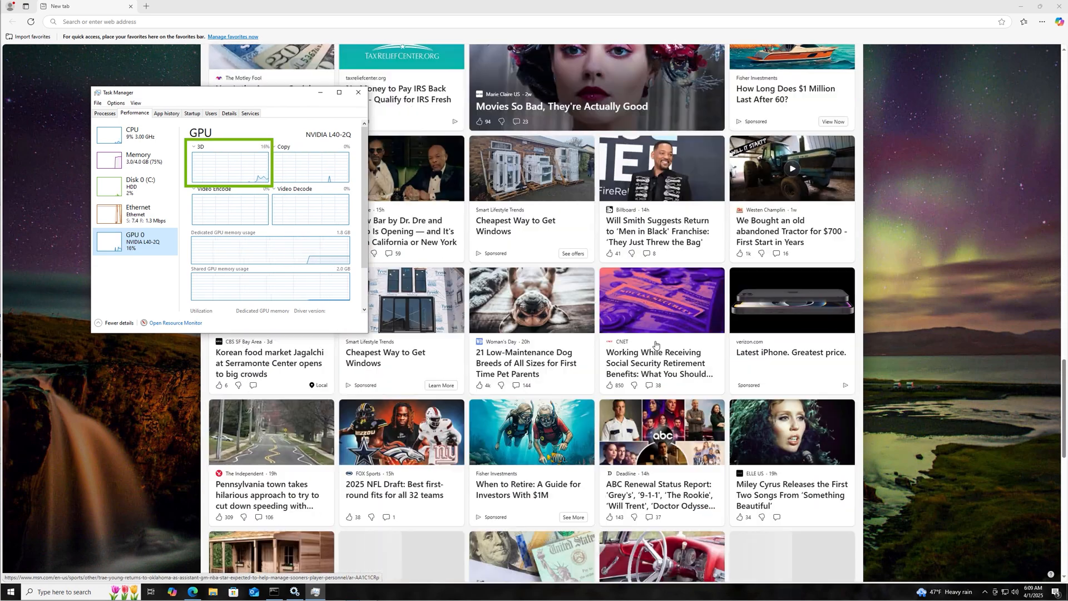
pyautogui.scroll(8, 655, 344)
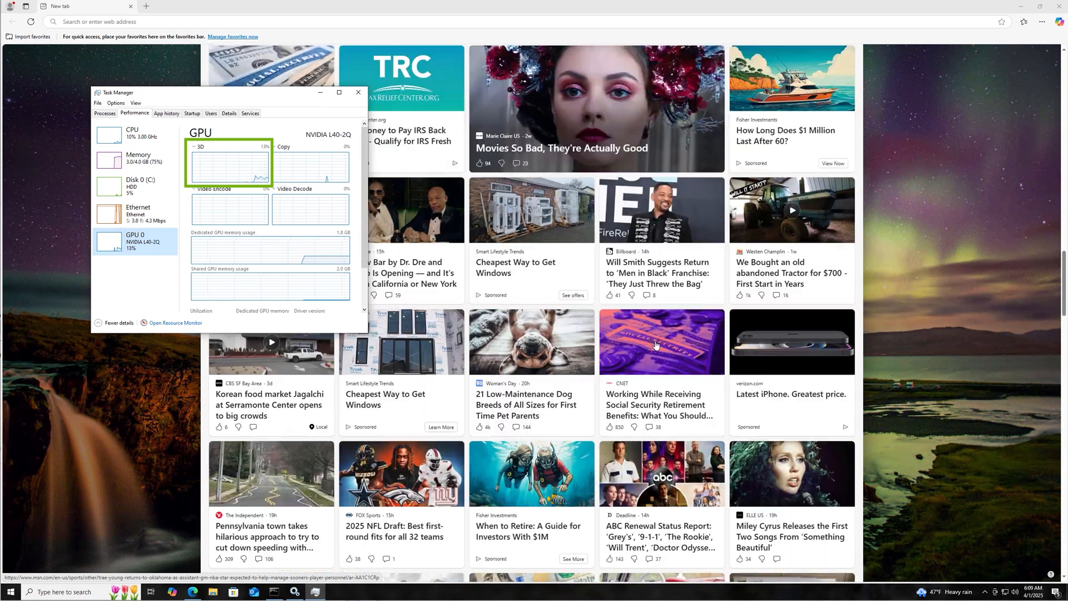
pyautogui.scroll(7, 656, 345)
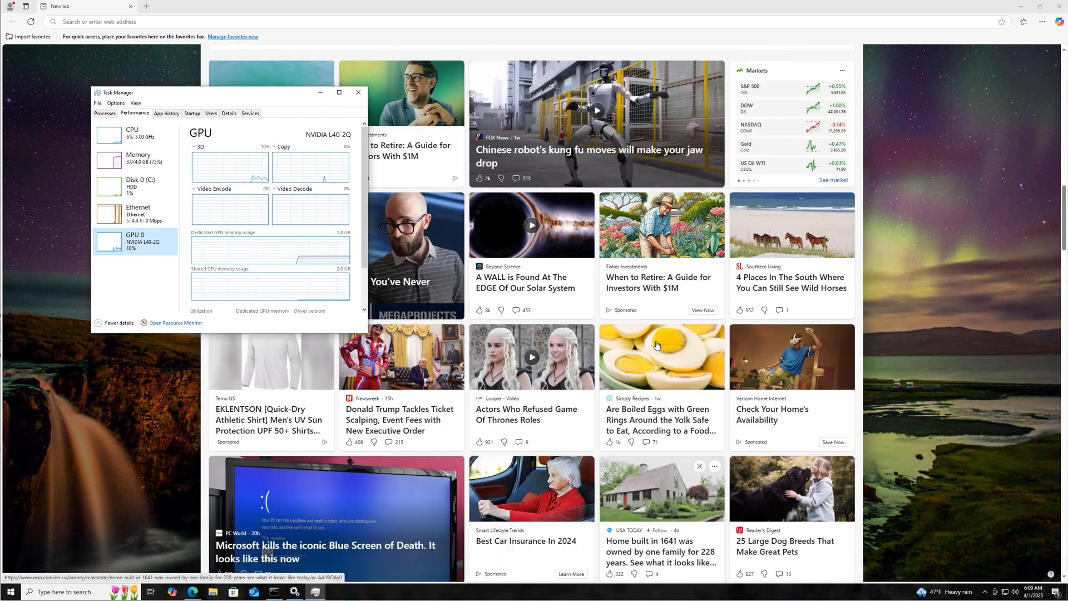
pyautogui.scroll(3, 657, 345)
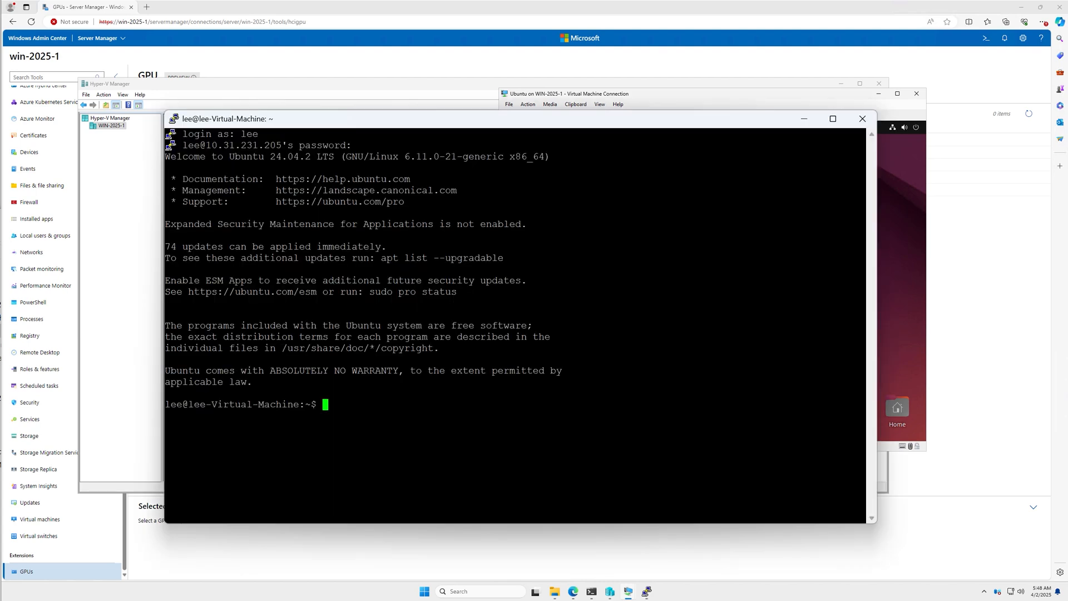
# Switch to the Ubuntu VM's SSH terminal, become root with "sudo su" and the account password, and clear the screen.
pyautogui.write('sudo su')
pyautogui.press('Return')
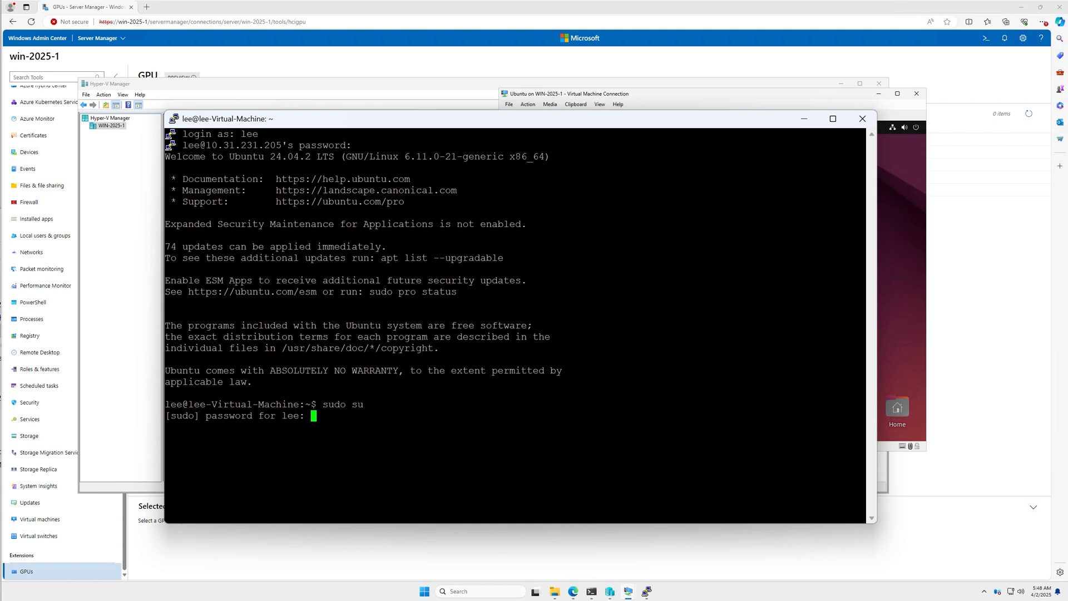
pyautogui.press('Return')
pyautogui.write('clear')
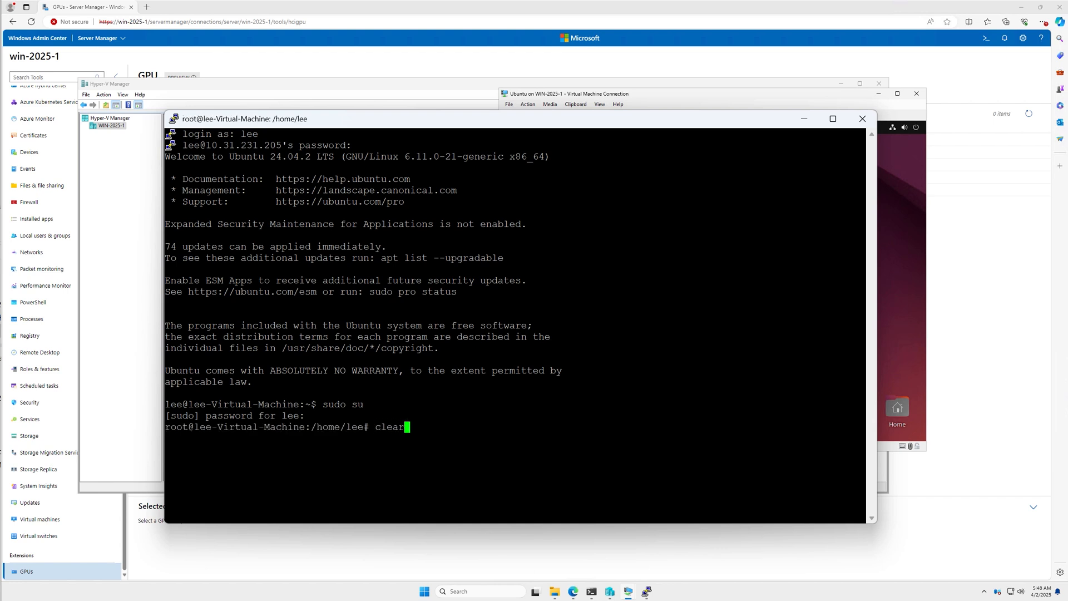
pyautogui.press('Return')
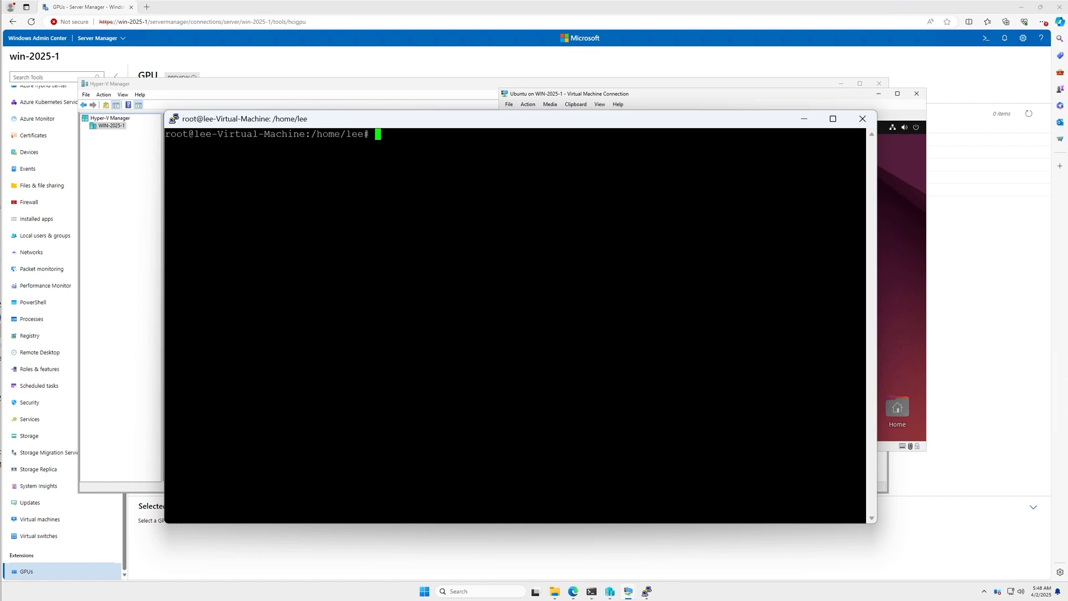
# Check for the NVIDIA device with "lspci |grep NVIDIA" and for loaded nouveau modules with "lsmod | grep nouveau".
pyautogui.write('lspci |grep NVIDIA')
pyautogui.press('Right')
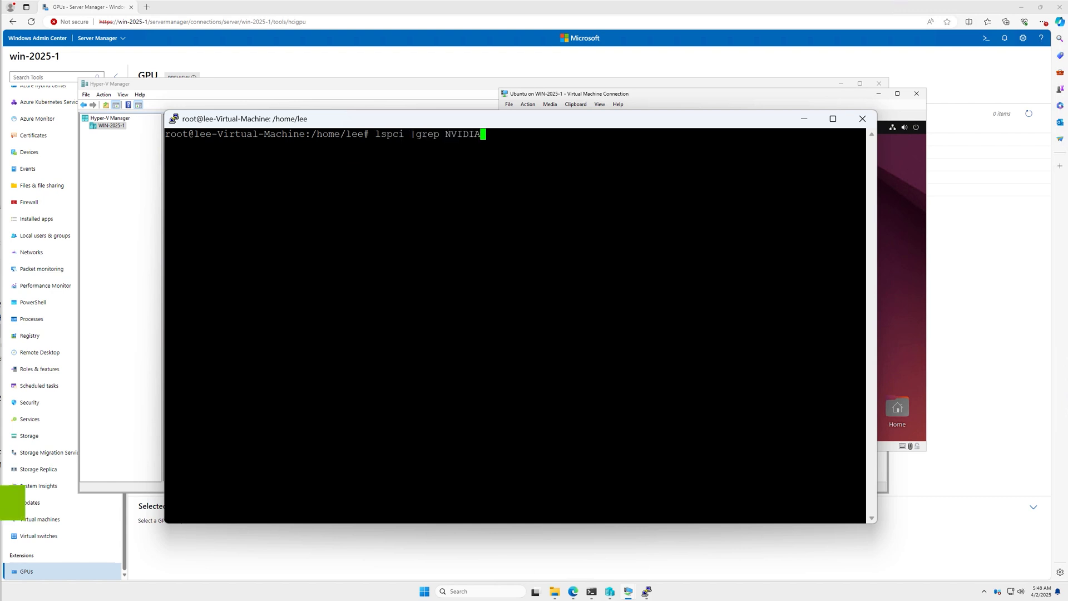
pyautogui.press('Return')
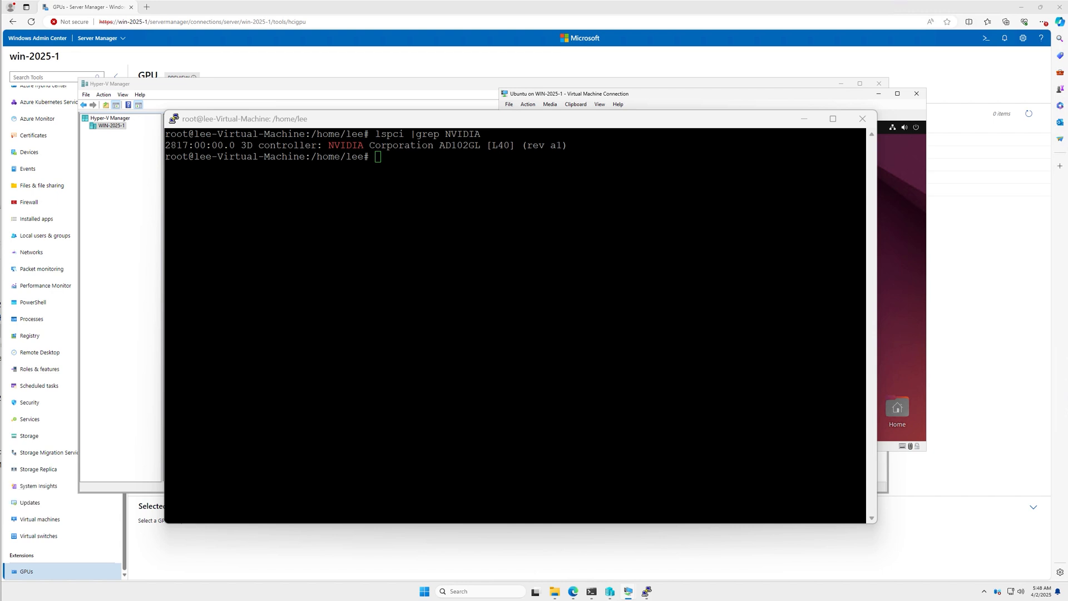
pyautogui.rightClick(239, 356)
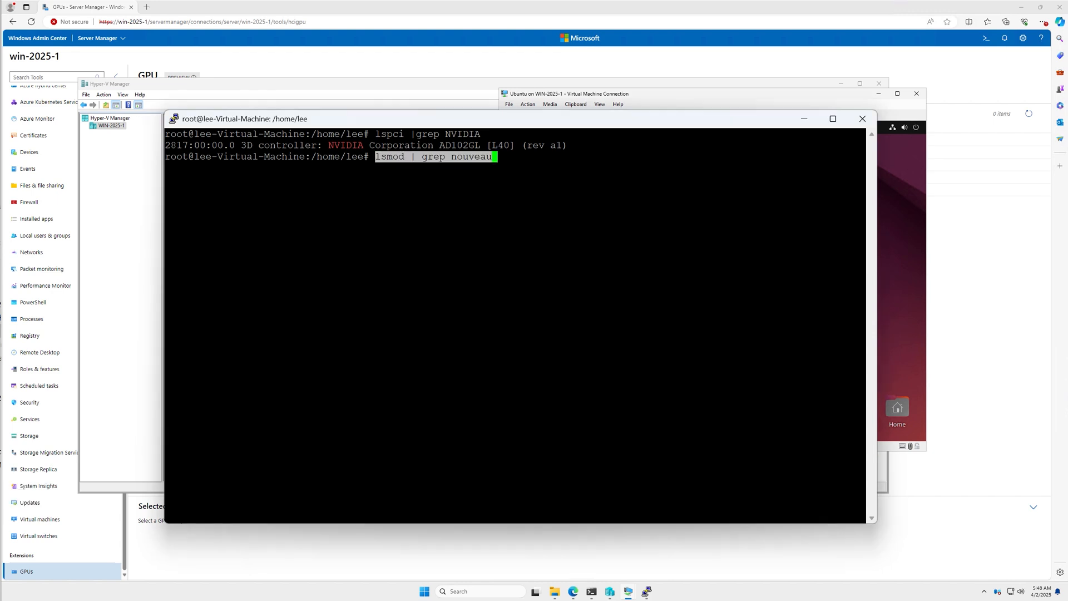
pyautogui.press('Return')
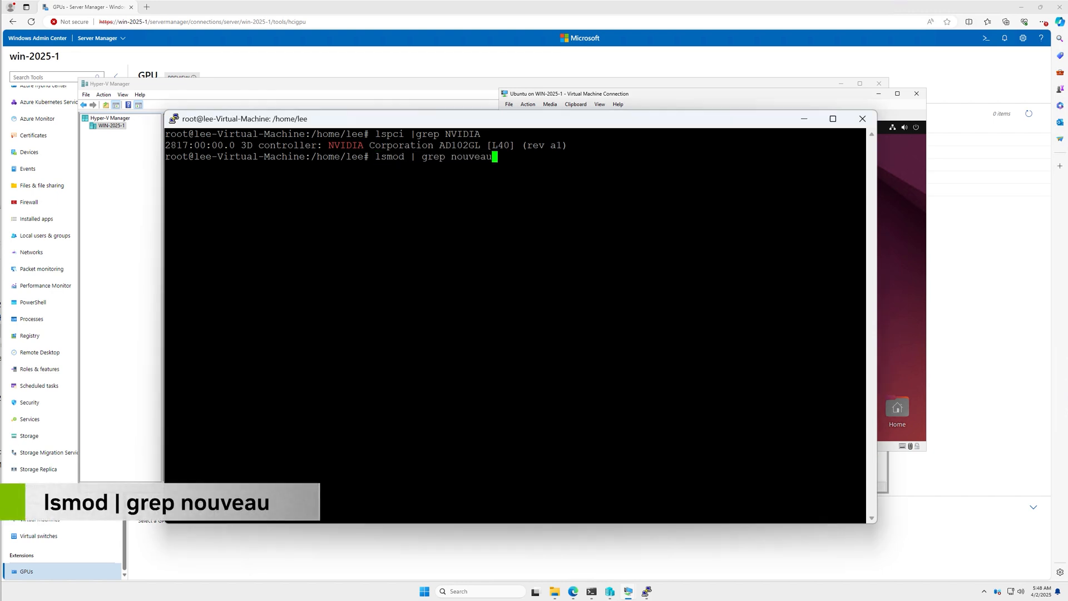
pyautogui.press('Return')
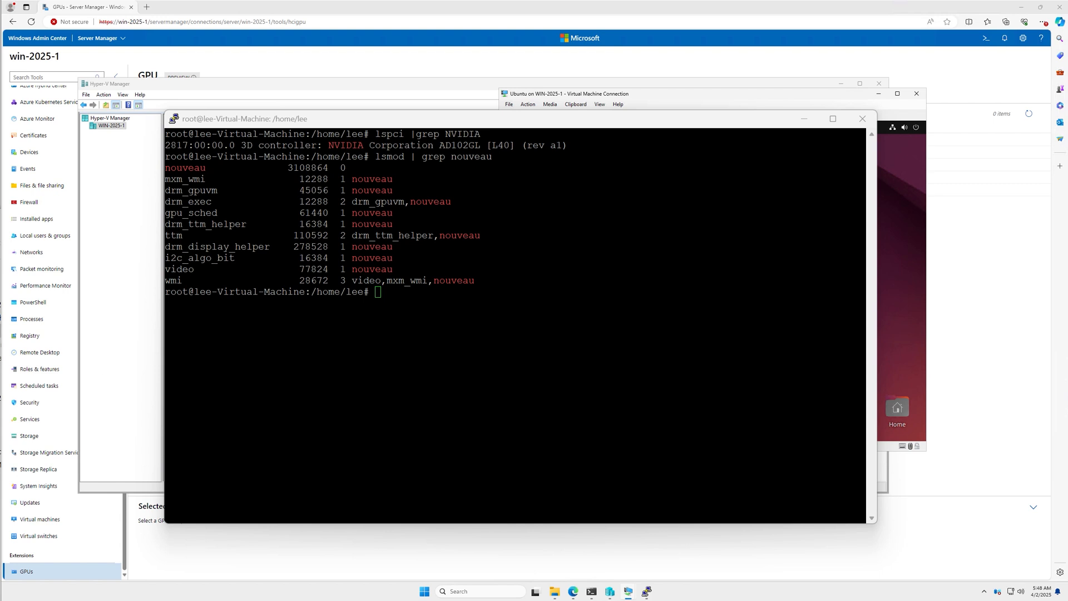
# Create /etc/modprobe.d/blacklist-nouveau.conf in nano with the lines "blacklist nouveau" and "options nouveau modeset=0", and save it.
pyautogui.rightClick(453, 293)
pyautogui.press('Return')
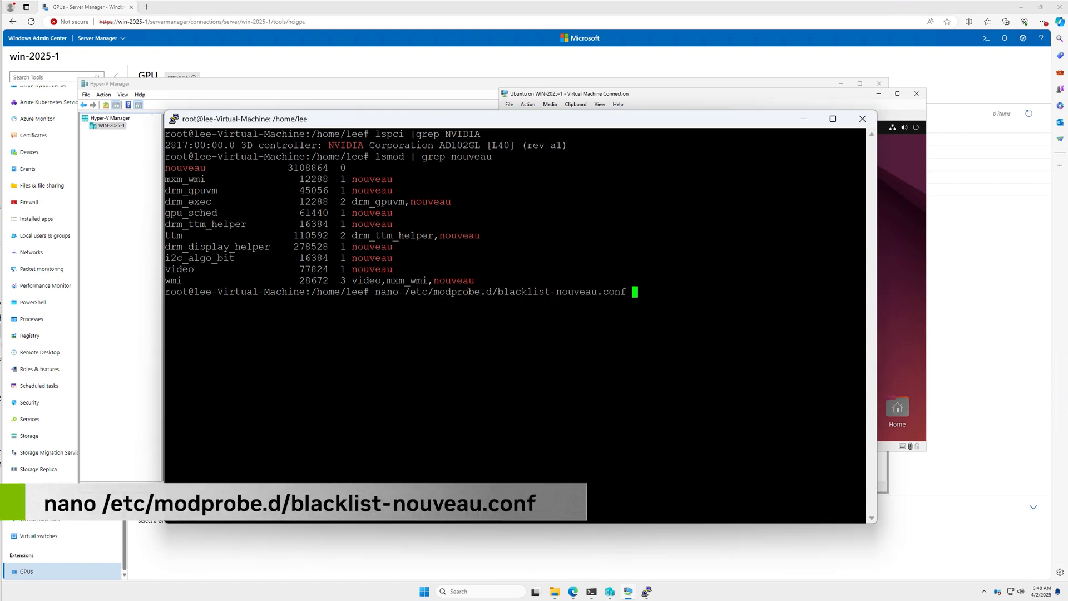
pyautogui.press('Return')
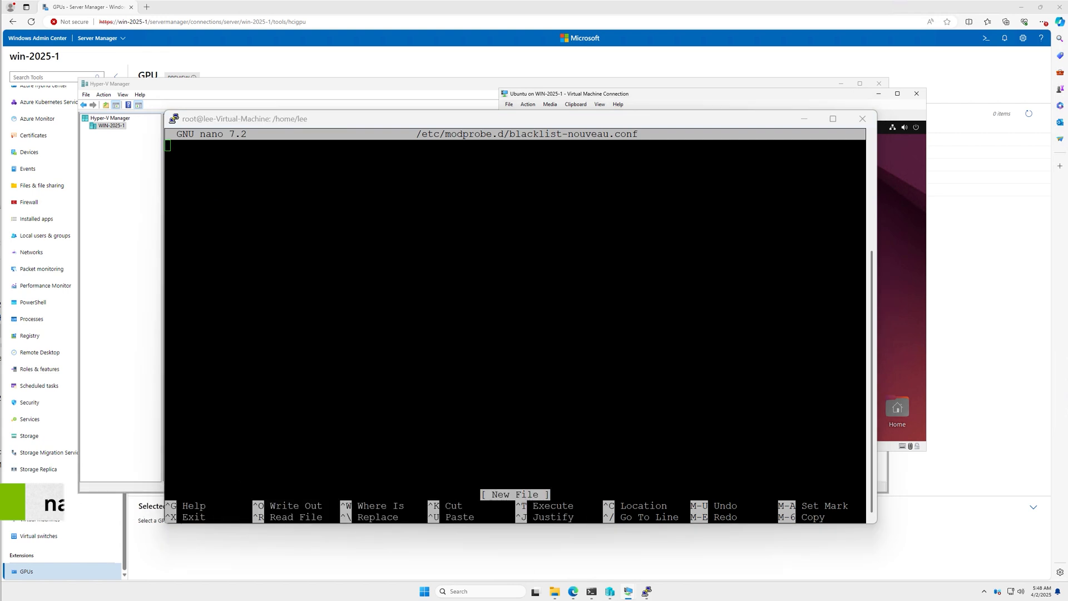
pyautogui.write('blacklist nouveau options nouveau modeset=0')
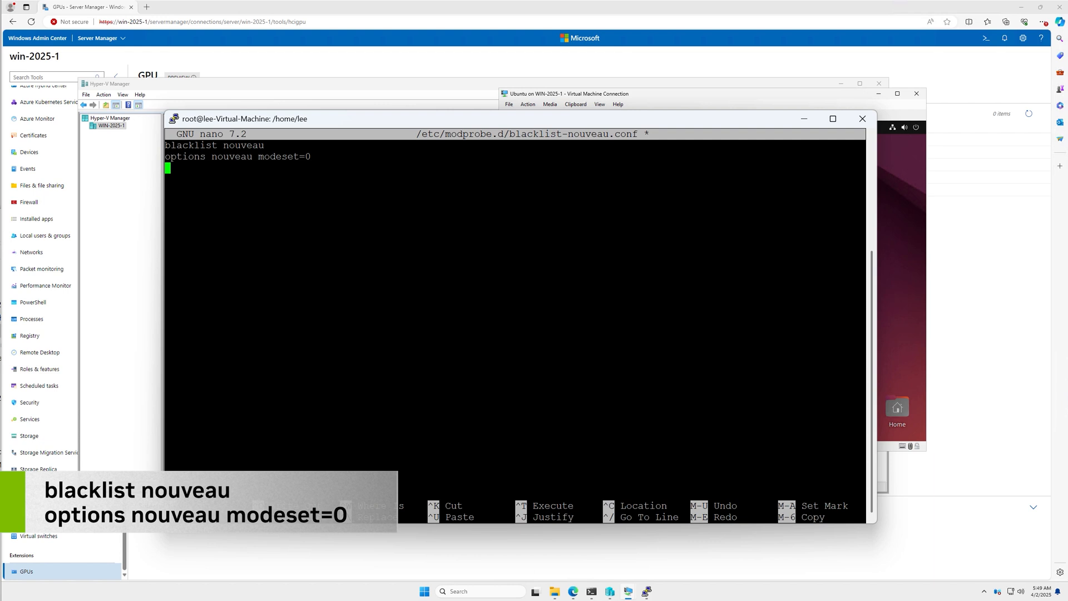
pyautogui.hotkey('ctrl', 'o')
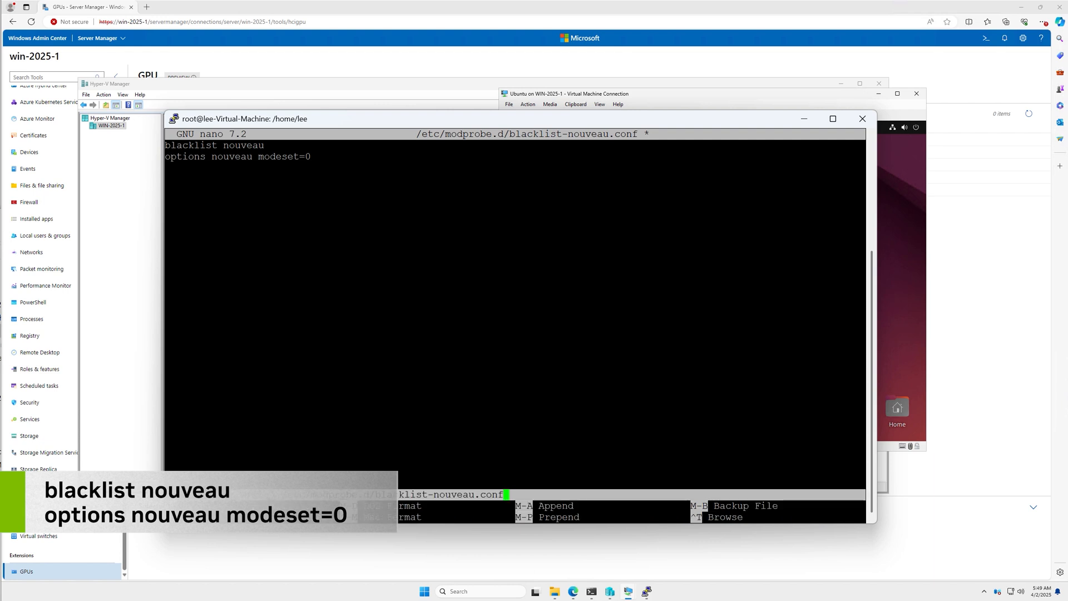
pyautogui.press('Return')
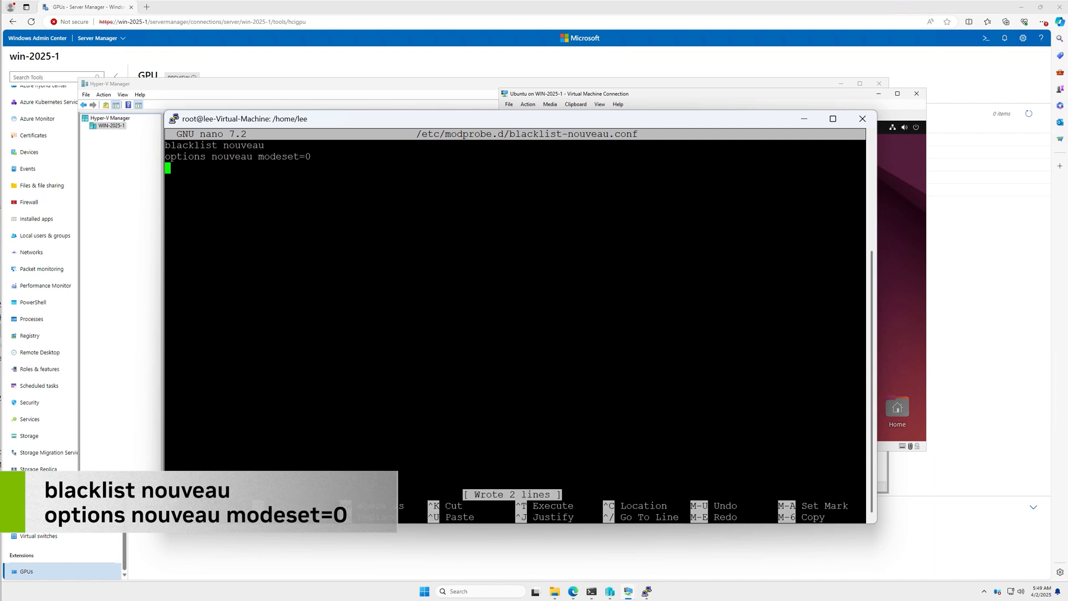
# Exit nano, reboot the Ubuntu VM with "reboot", and restart the disconnected PuTTY session.
pyautogui.hotkey('ctrl', 'x')
pyautogui.write('reboot')
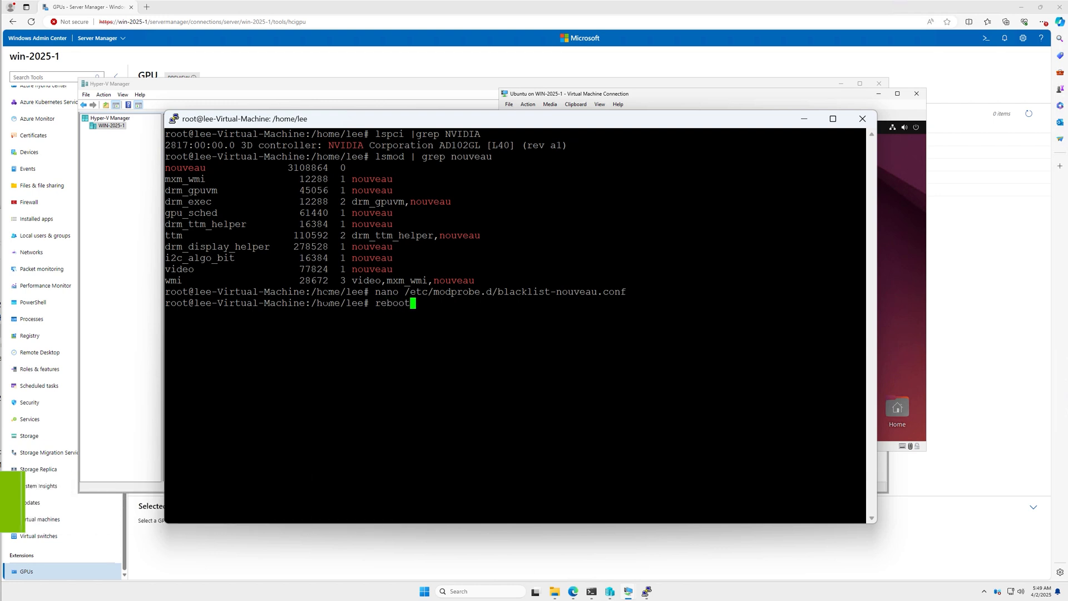
pyautogui.press('Return')
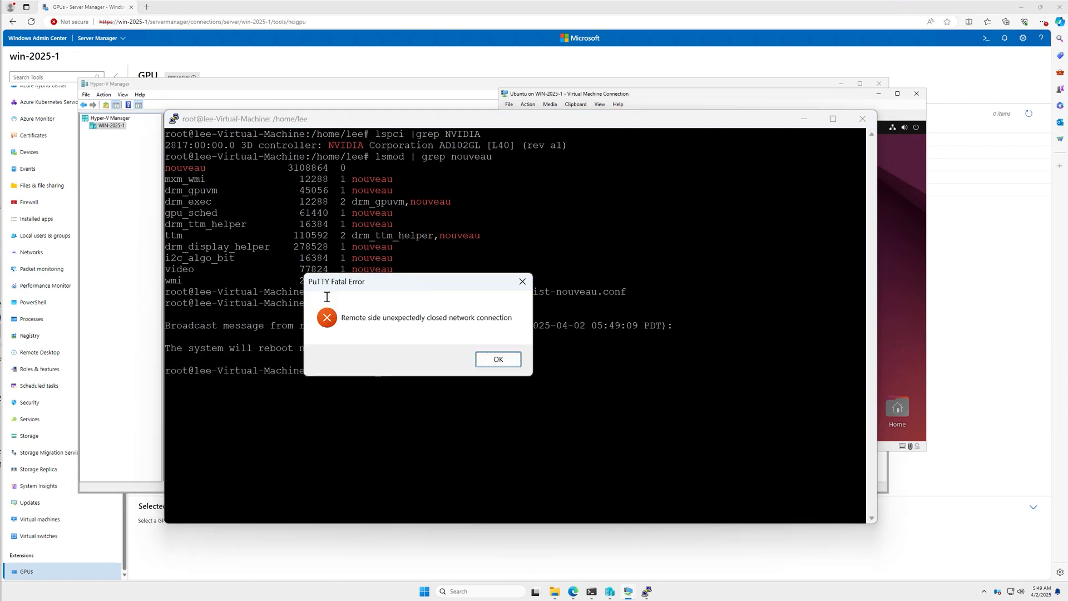
pyautogui.rightClick(387, 123)
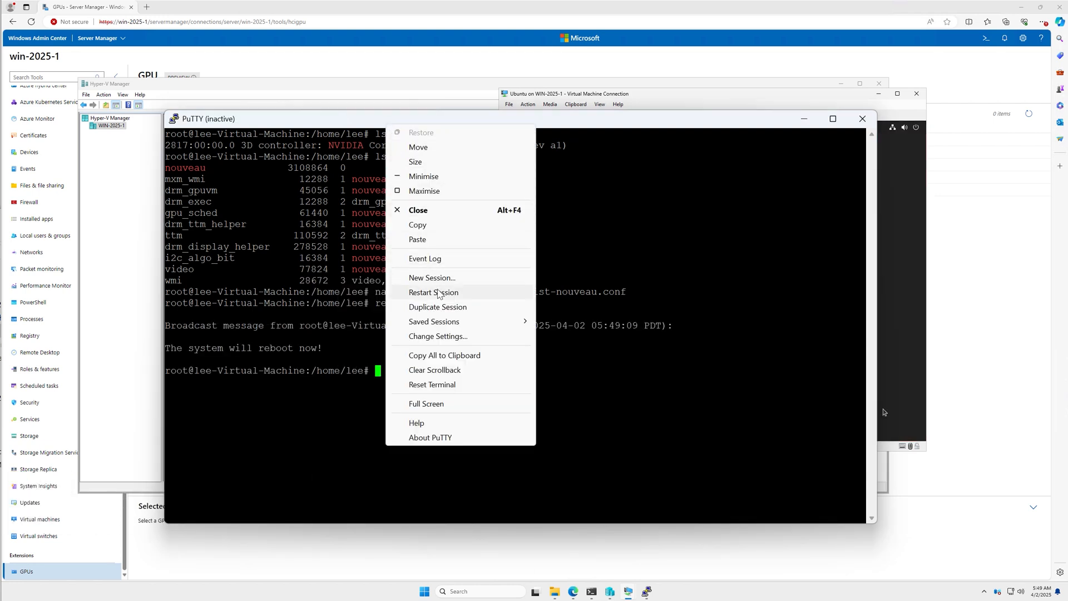
pyautogui.click(438, 291)
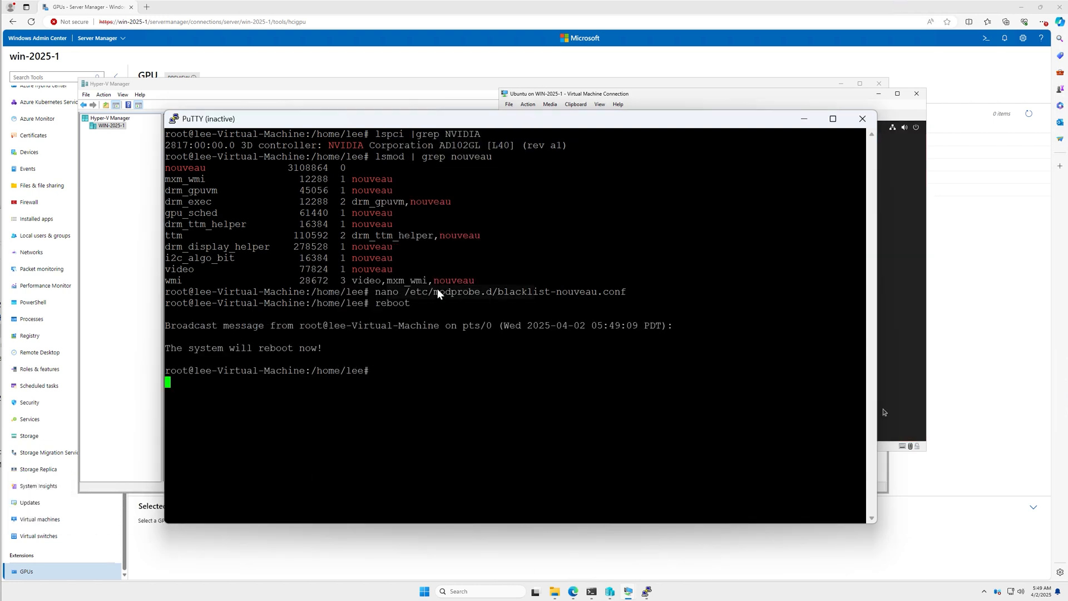
# Log back in with the account's username and password, become root with "sudo su" and the account password, and clear the screen.
pyautogui.write('lee')
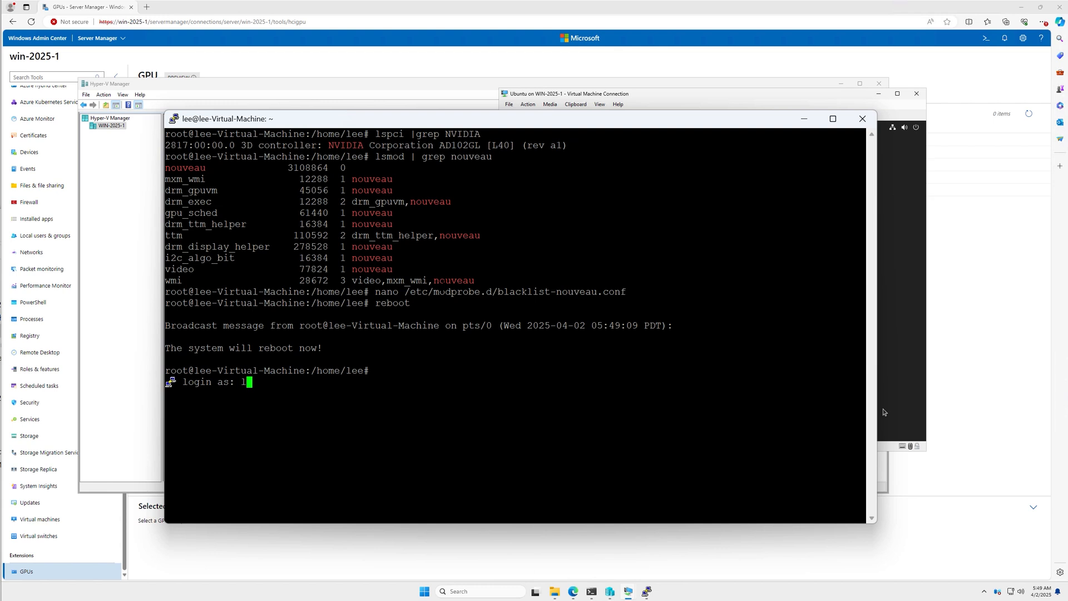
pyautogui.press('Return')
pyautogui.press('Return')
pyautogui.write('sudo su')
pyautogui.press('Return')
pyautogui.press('Return')
pyautogui.write('clear')
pyautogui.press('Return')
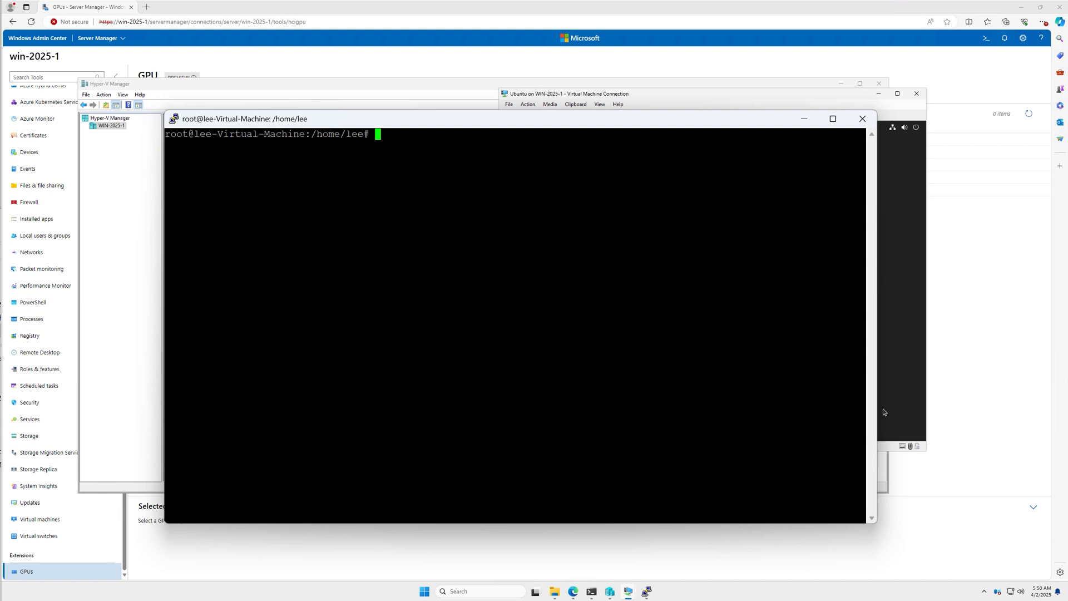
# Check for loaded nouveau modules with "lsmod | grep nouveau" and refresh the package lists with "apt-get update".
pyautogui.press('shift+Insert')
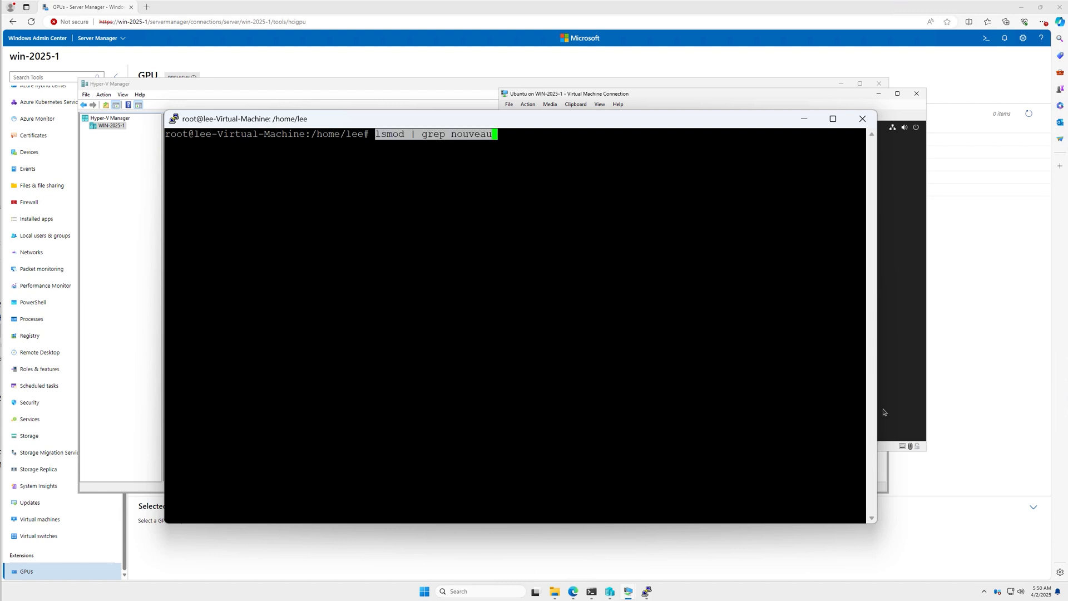
pyautogui.press('Return')
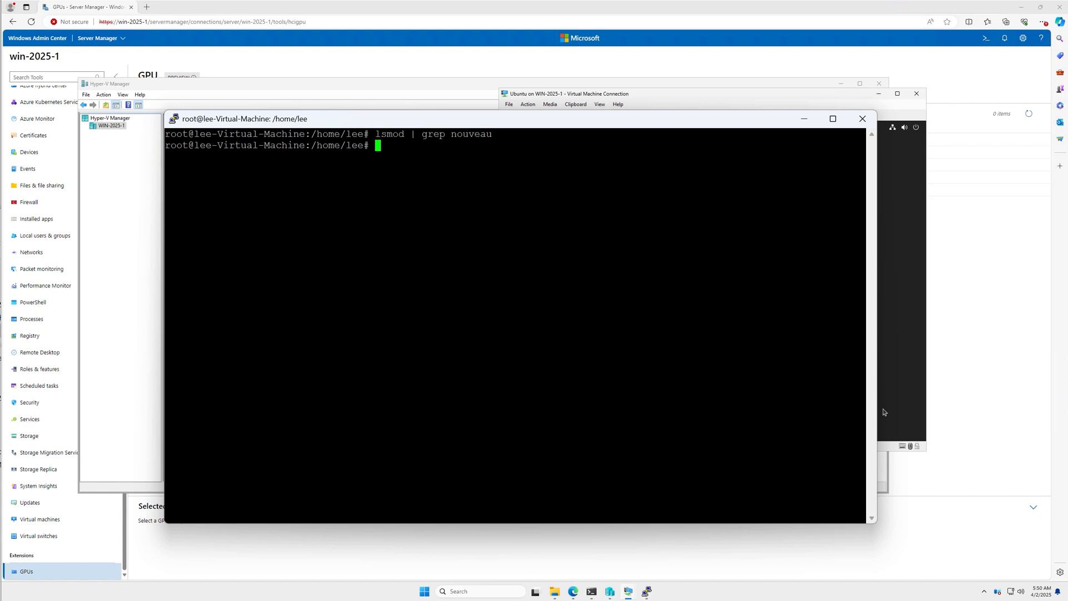
pyautogui.write('t-get update')
pyautogui.press('Return')
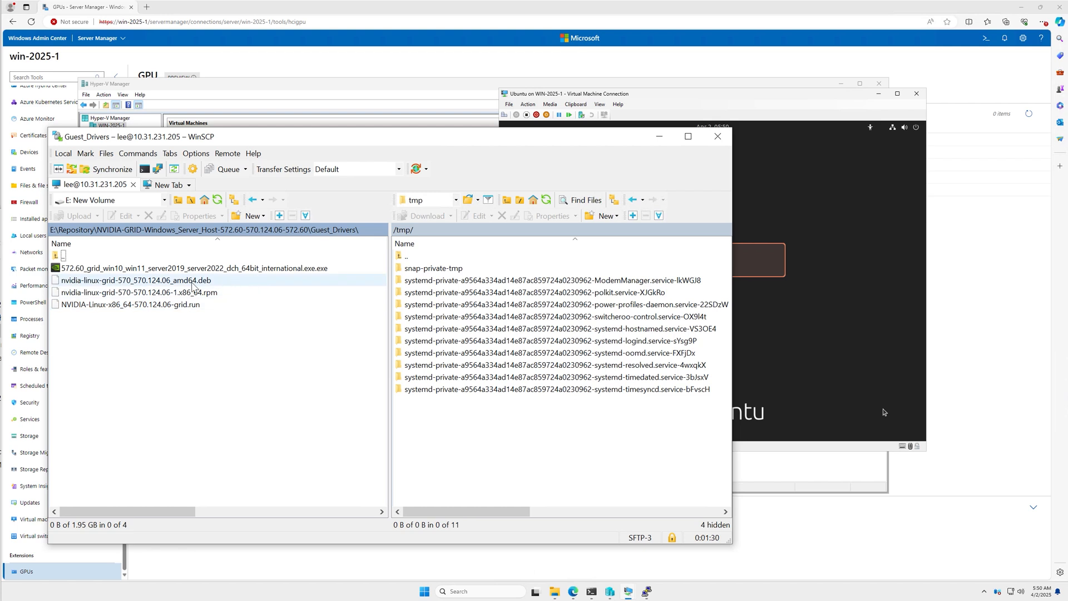
# In WinSCP, upload nvidia-linux-grid-570_570.124.06_amd64.deb from Guest_Drivers and CLS-Client-Config-Token-LB.tok from its parent folder to the VM's /tmp.
pyautogui.click(152, 285)
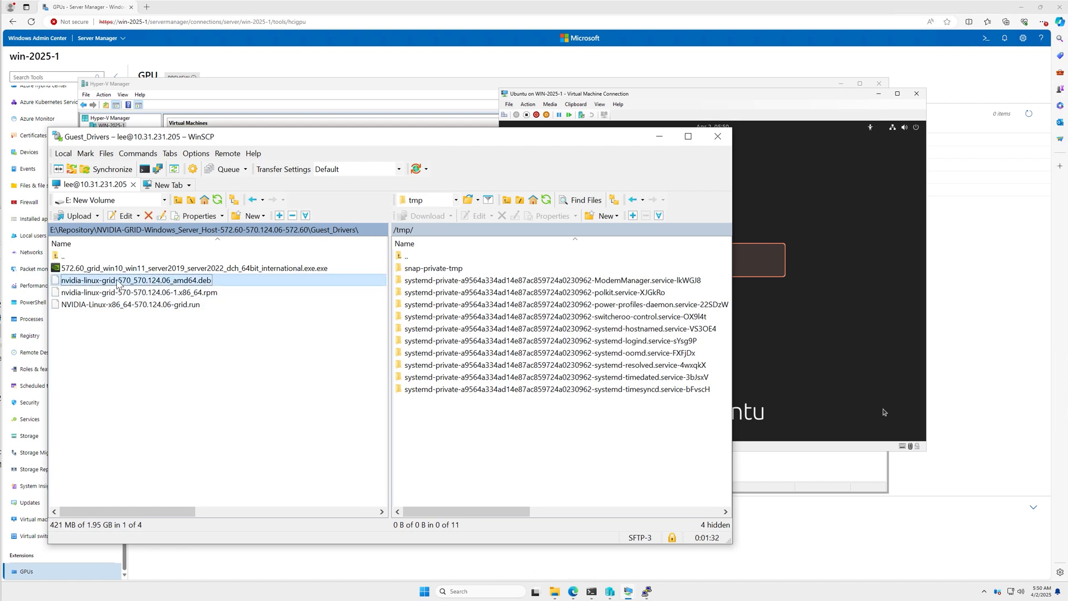
pyautogui.moveTo(118, 284); pyautogui.dragTo(455, 432)
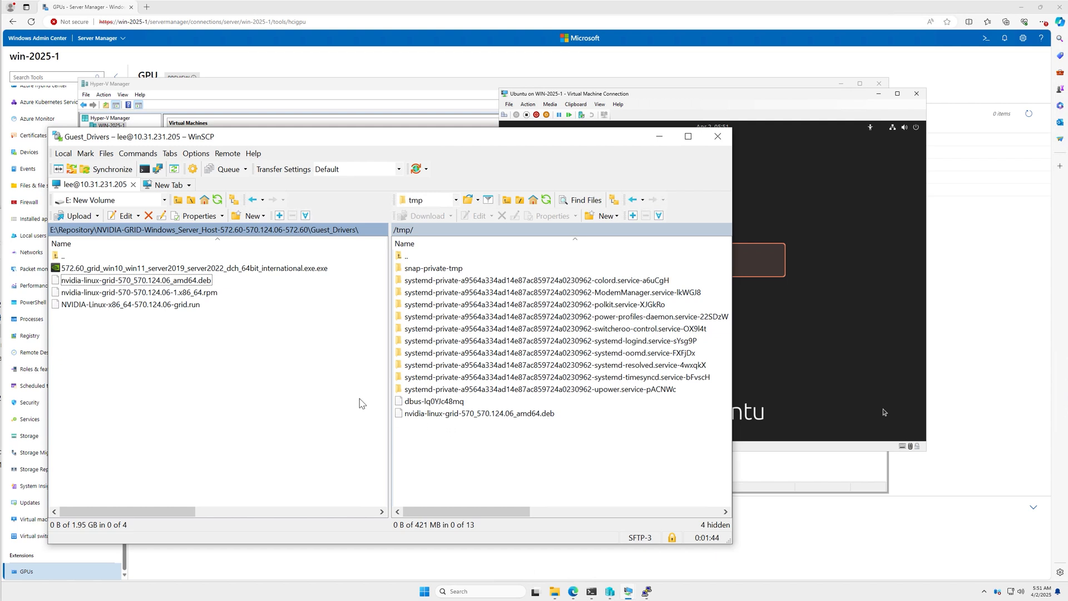
pyautogui.click(82, 258)
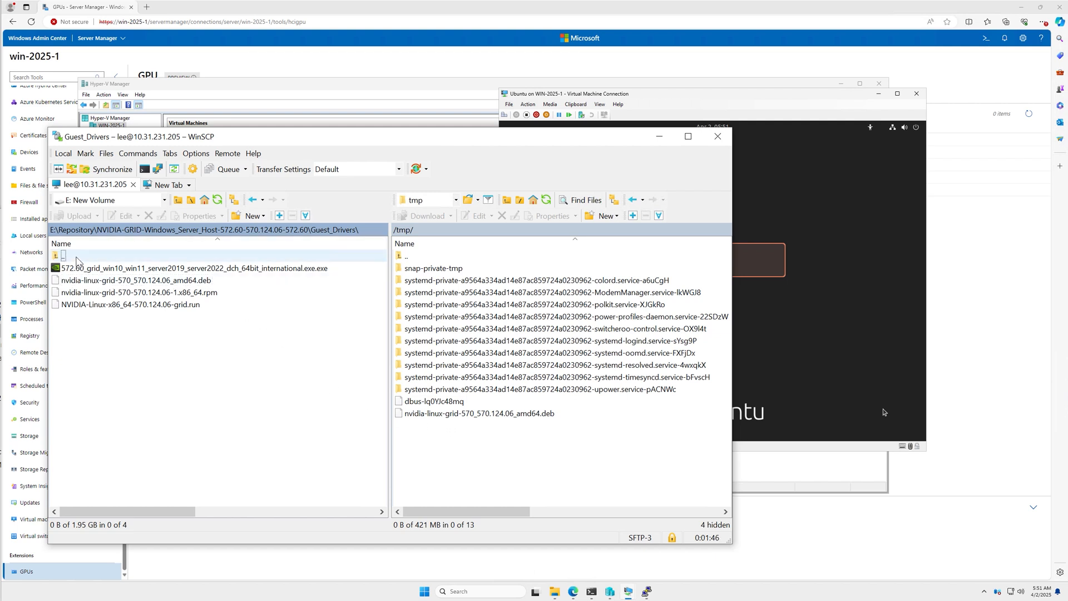
pyautogui.doubleClick(78, 257)
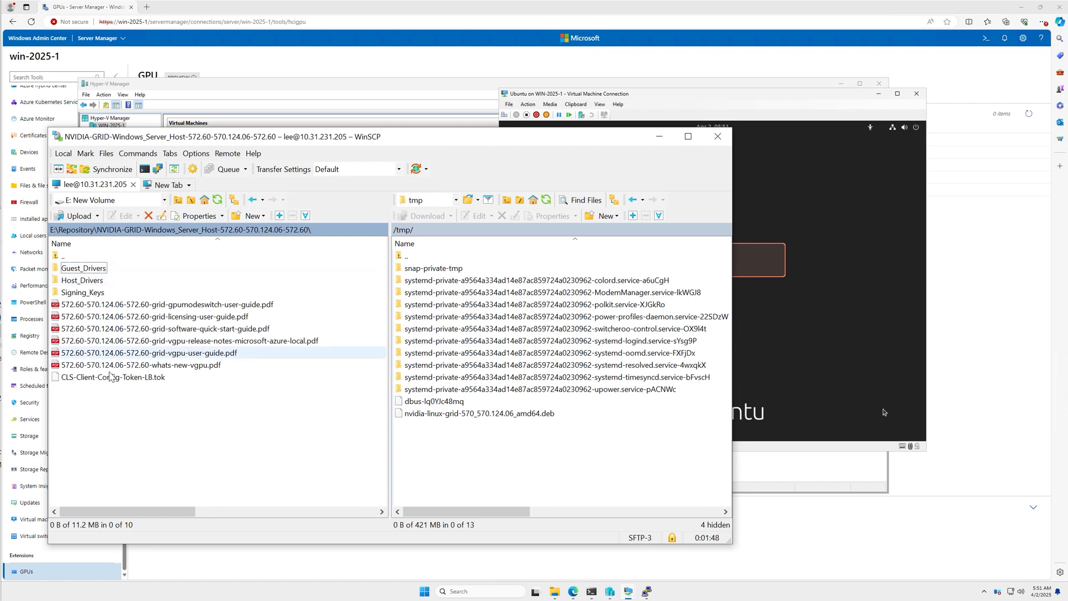
pyautogui.moveTo(109, 380); pyautogui.dragTo(443, 456)
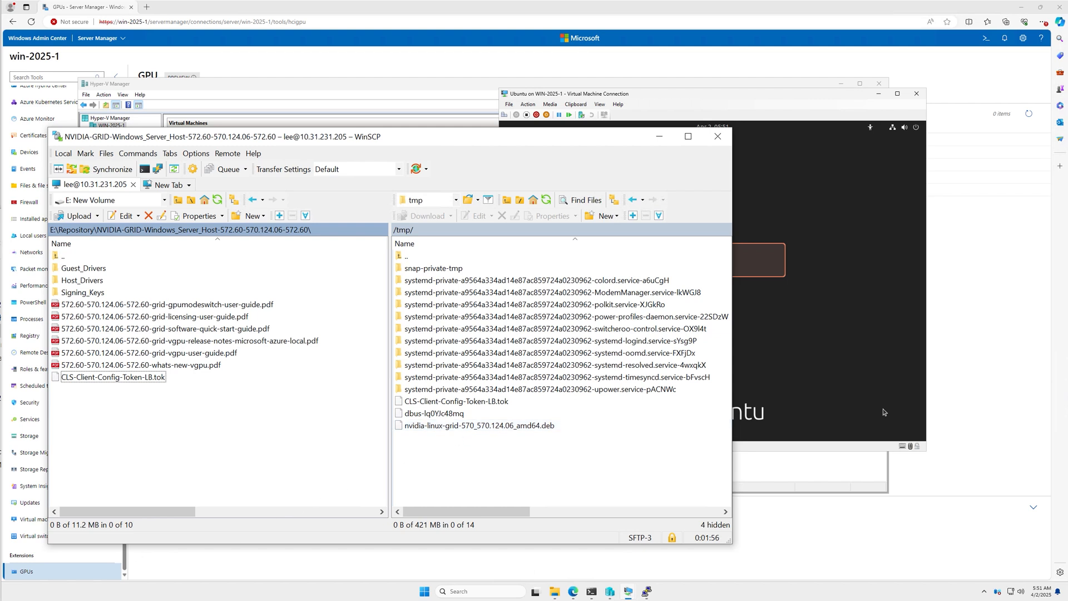
# Switch back to the SSH terminal, change to /tmp, and list its contents with "ls -l".
pyautogui.hotkey('alt', 'Tab')
pyautogui.write('cd /tm')
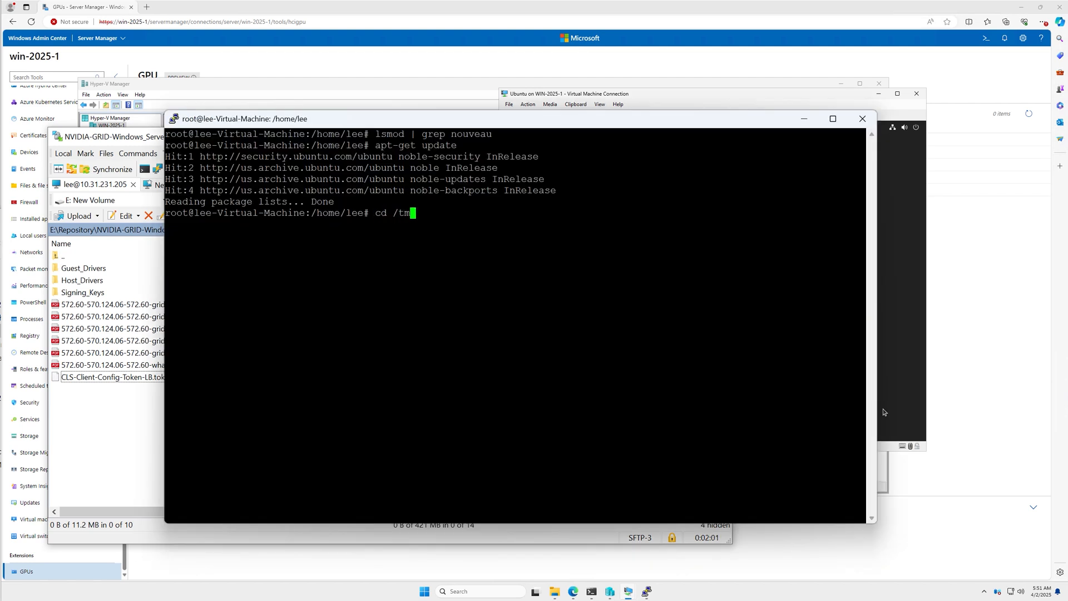
pyautogui.press('Tab')
pyautogui.press('Return')
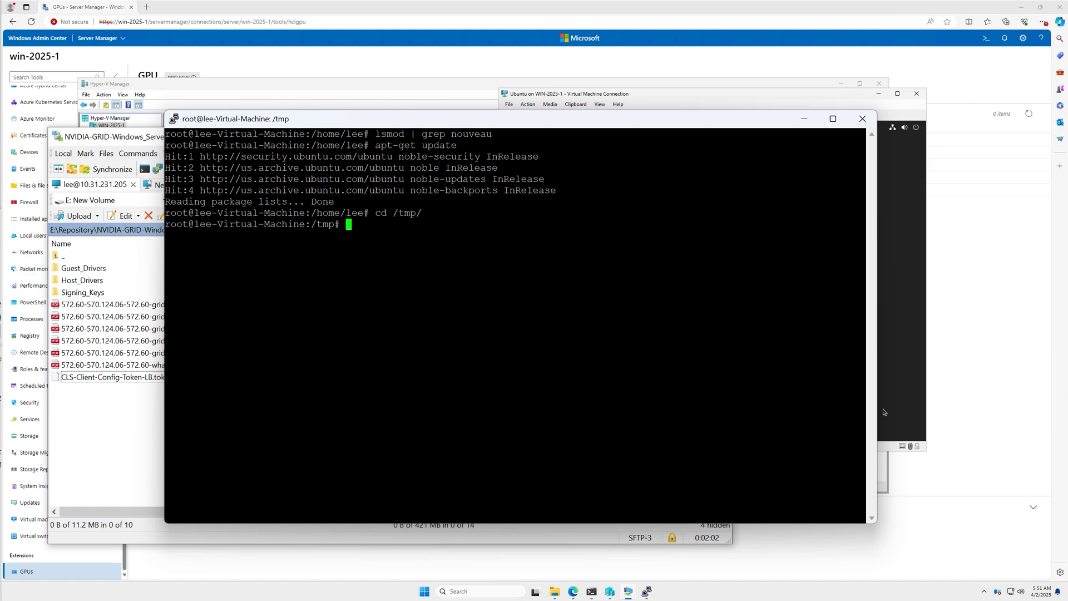
pyautogui.write('ls -l')
pyautogui.press('Return')
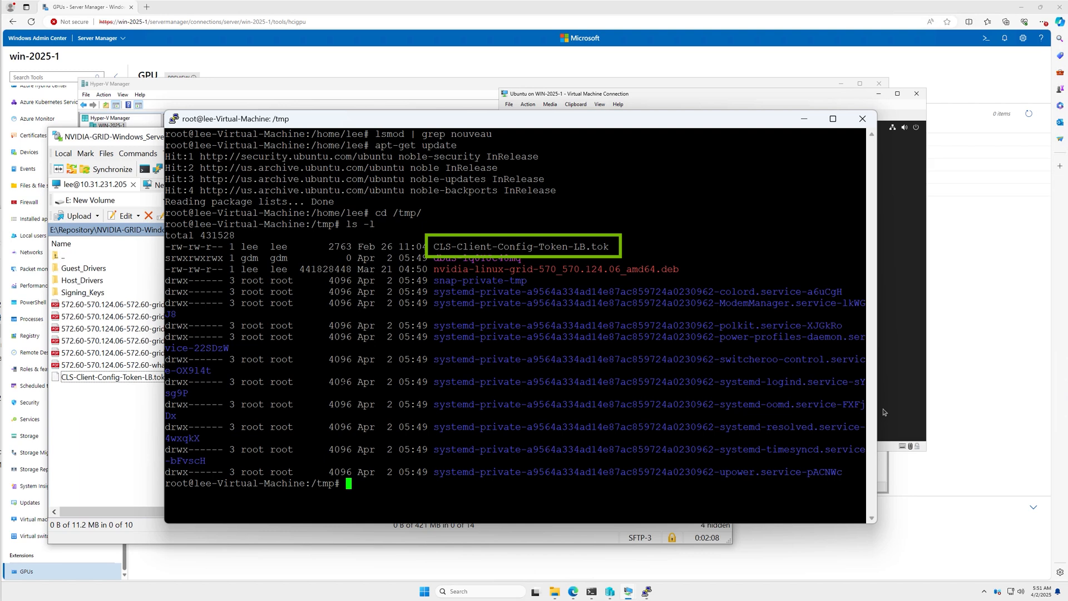
# Clear the screen and install ./nvidia-linux-grid-570_570.124.06_amd64.deb with "sudo apt-get install", agreeing to the additional packages.
pyautogui.write('clear')
pyautogui.press('Return')
pyautogui.write('sudo apt-get install ./')
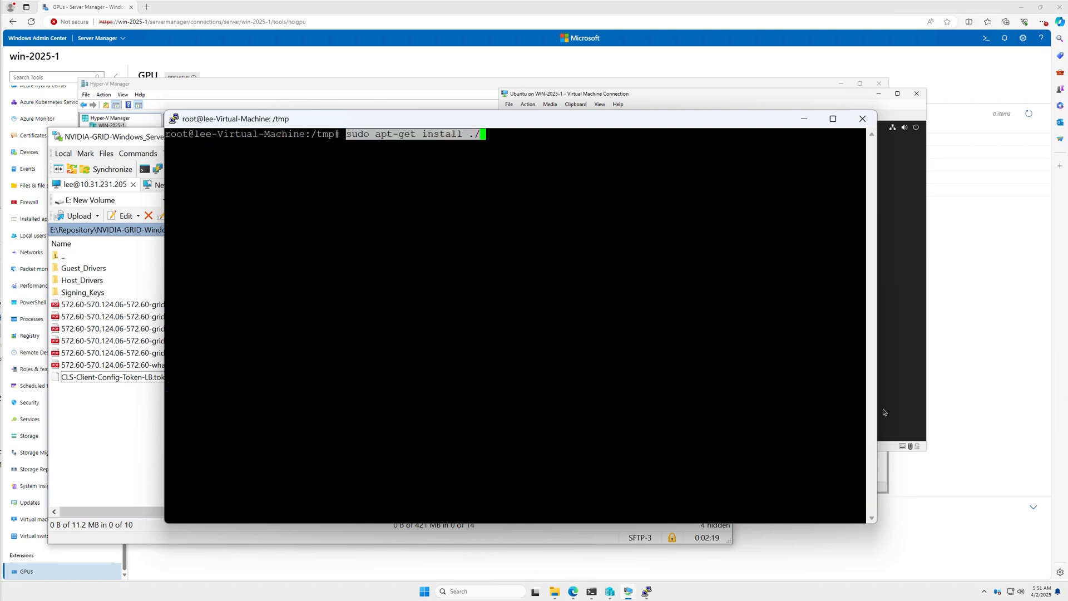
pyautogui.write('n')
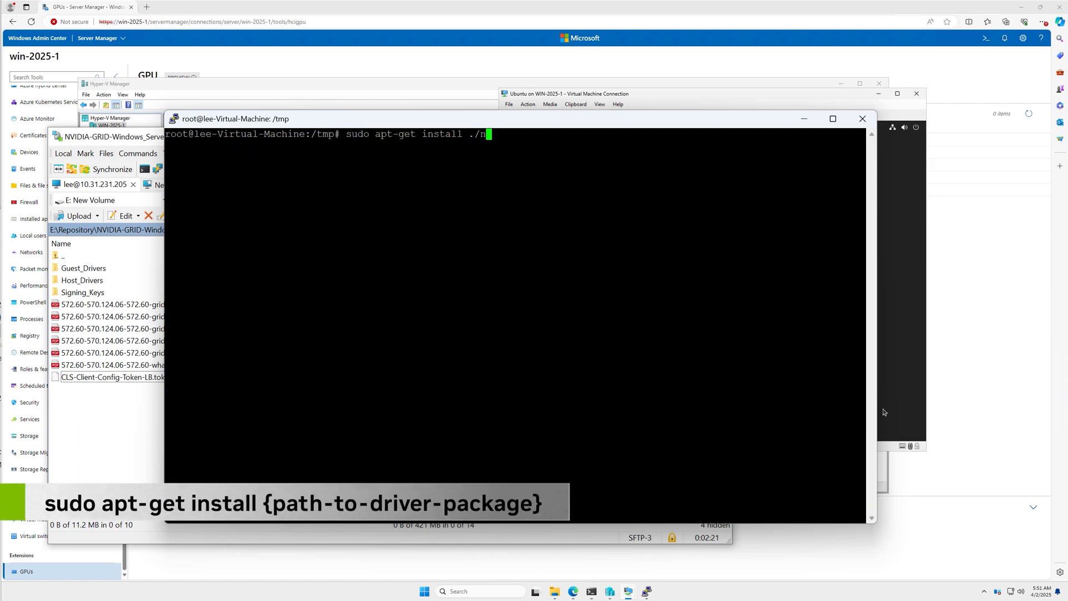
pyautogui.press('Tab')
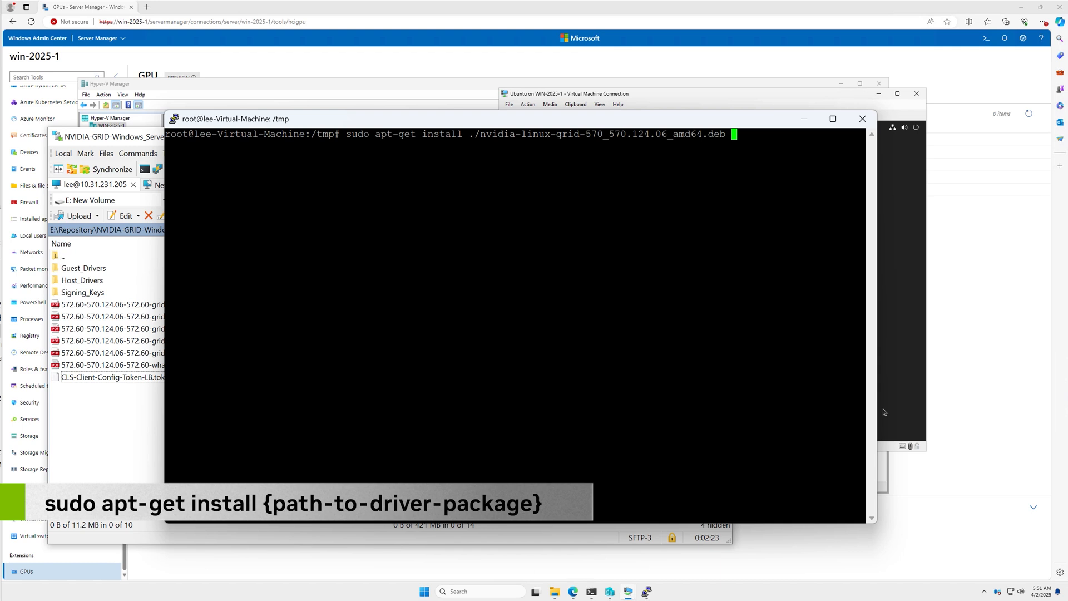
pyautogui.press('Return')
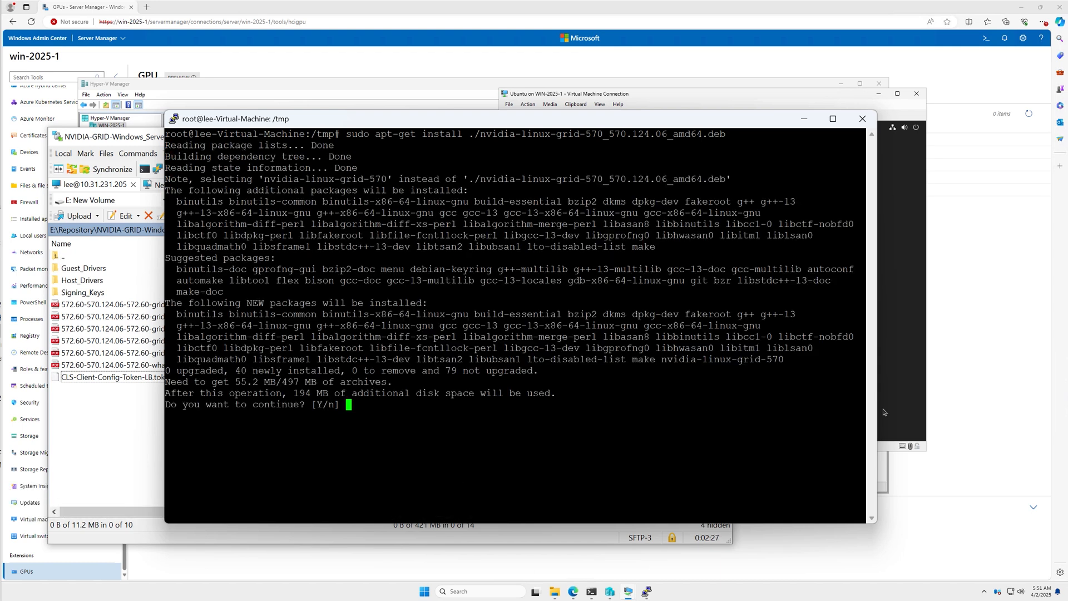
pyautogui.write('y')
pyautogui.press('Return')
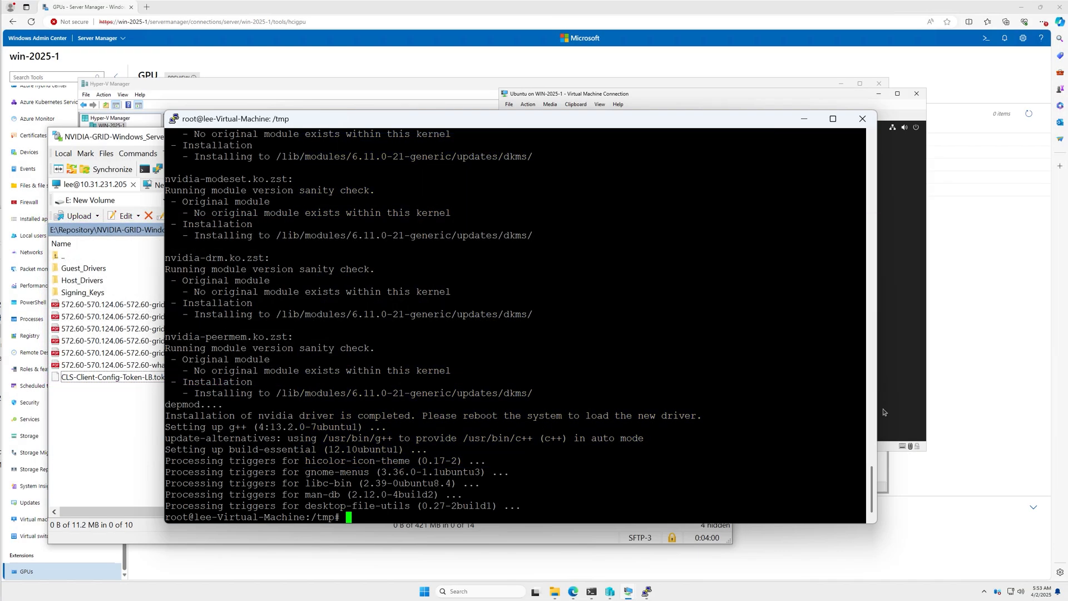
# List /tmp on a cleared screen and copy CLS-Client-Config-Token-LB.tok to /etc/nvidia/ClientConfigToken/.
pyautogui.write('clear')
pyautogui.press('Return')
pyautogui.write('ls -l')
pyautogui.press('Return')
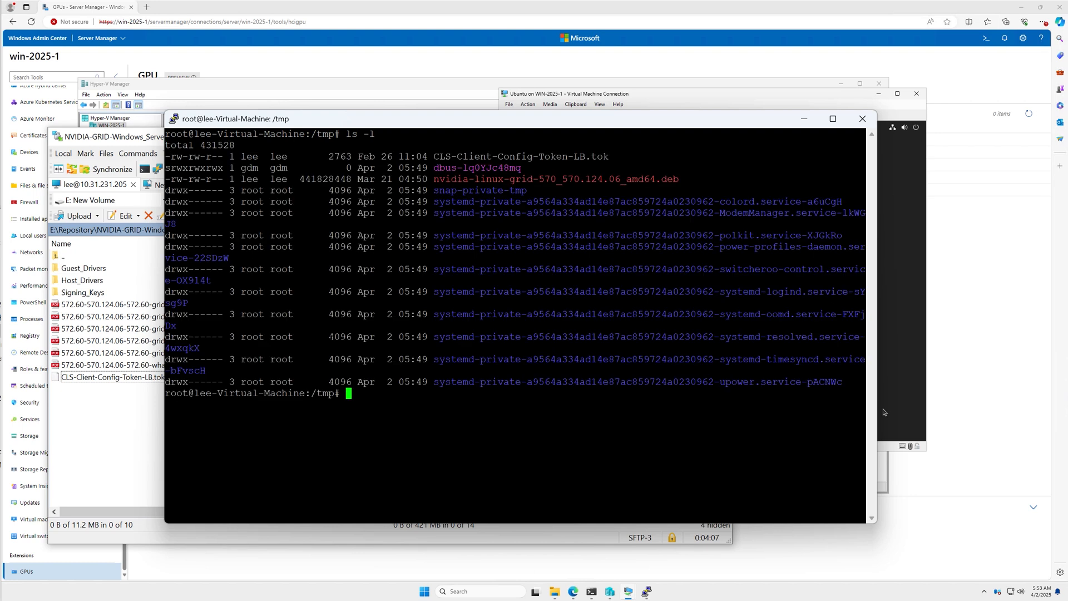
pyautogui.write('cp CL')
pyautogui.press('Tab')
pyautogui.write('/etc/')
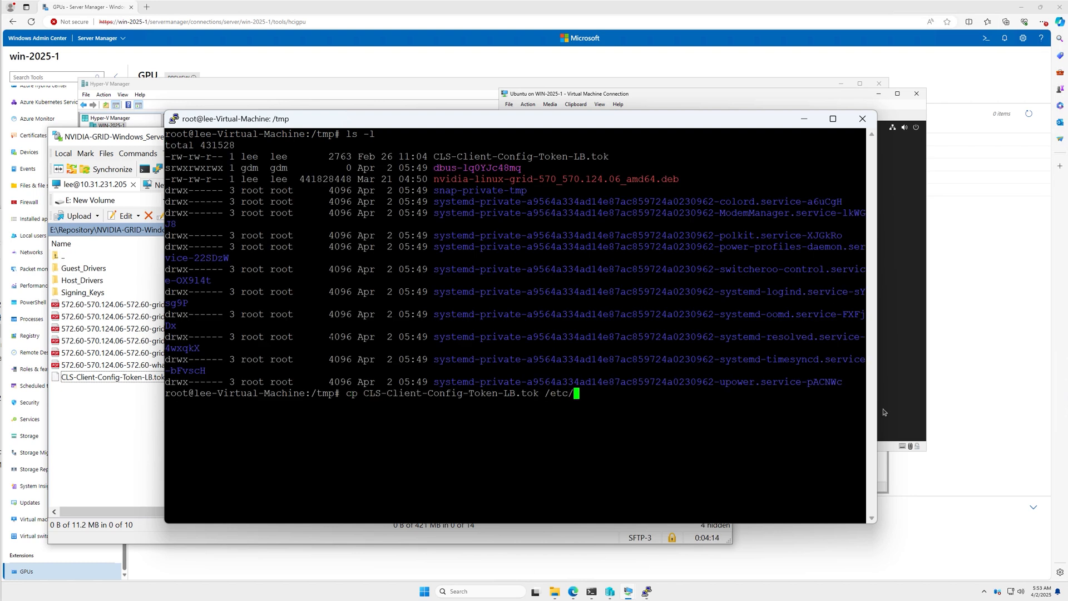
pyautogui.write('nvidia/C')
pyautogui.press('Tab')
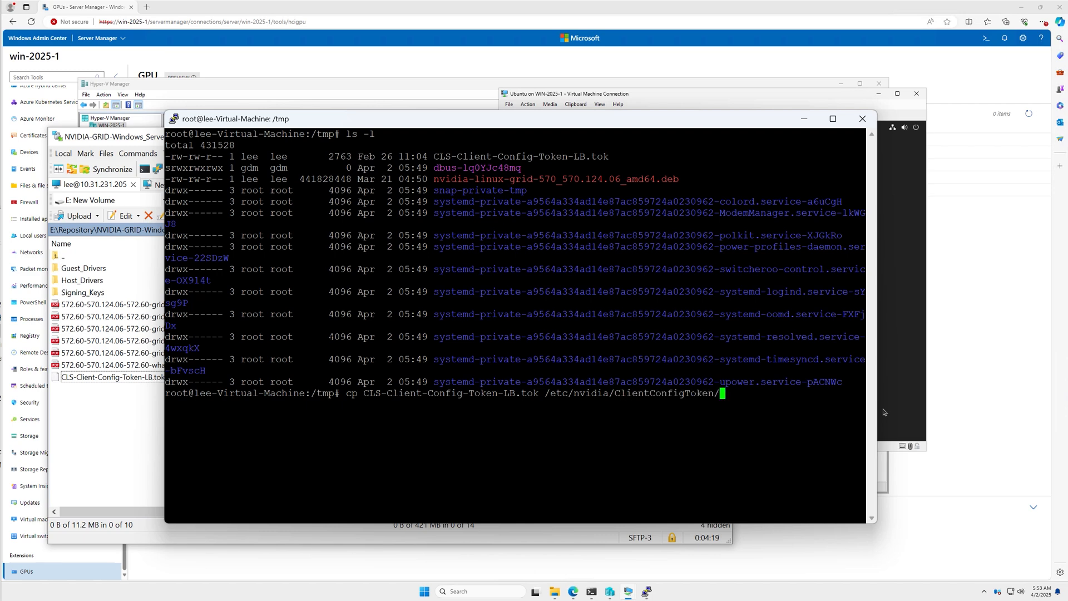
pyautogui.press('Return')
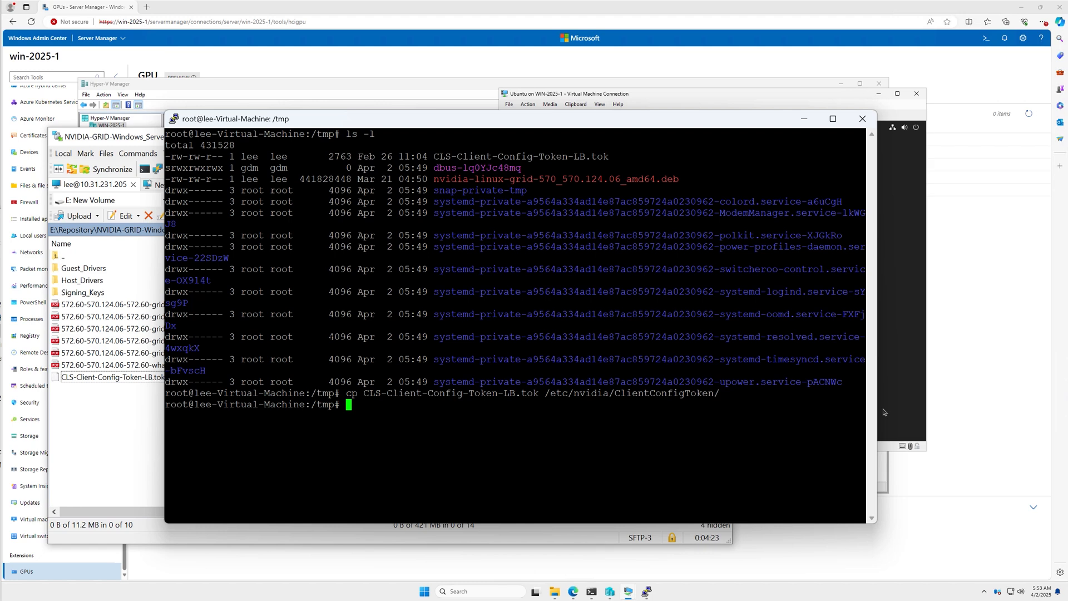
# Restart the NVIDIA licensing service with "service nvidia-gridd restart".
pyautogui.write('service nvidia-gridd')
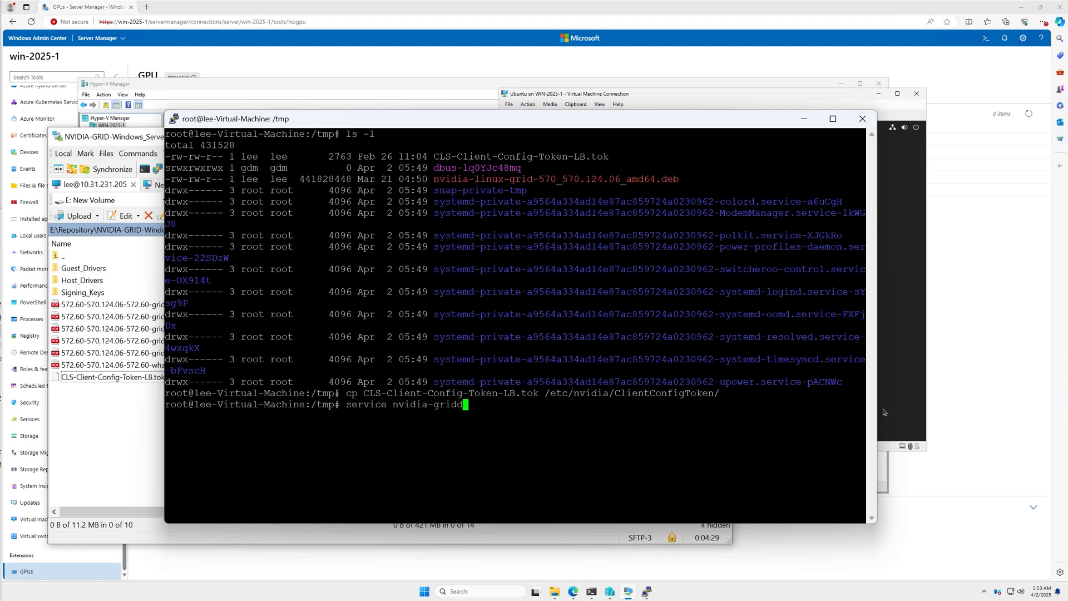
pyautogui.write(' restart')
pyautogui.press('Return')
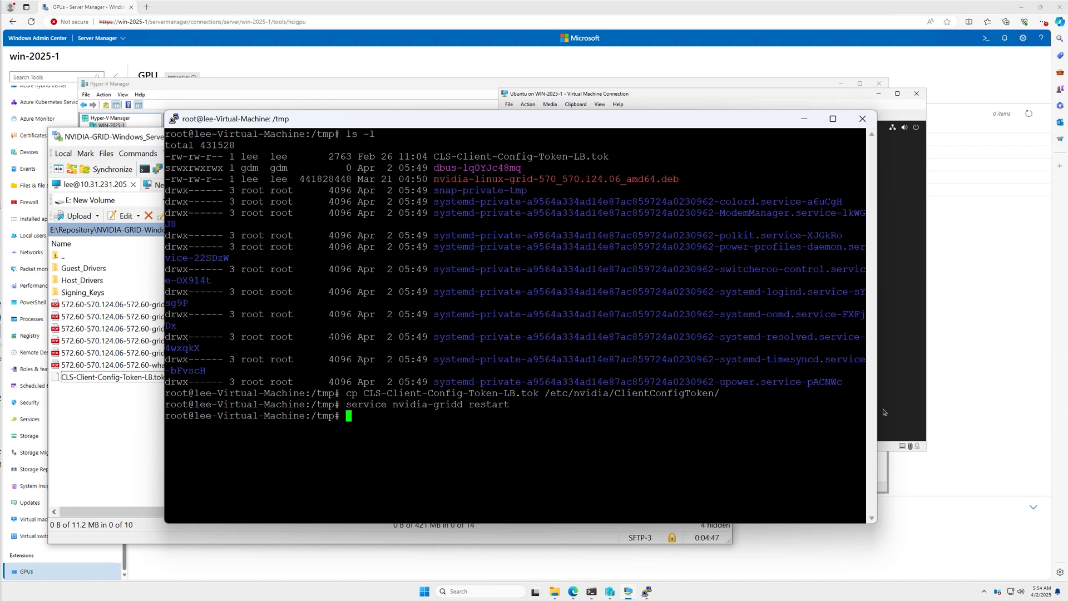
# Examine the vGPU with "nvidia-smi", and page through its detailed report with "nvidia-smi -q |more".
pyautogui.write('nvidia-smi')
pyautogui.press('Return')
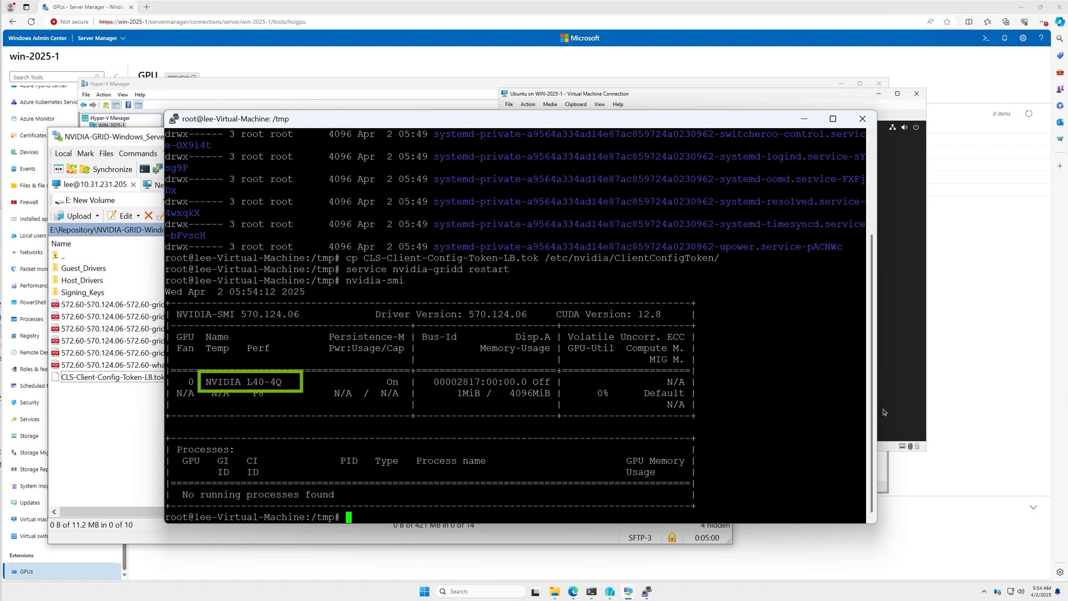
pyautogui.press('Up')
pyautogui.write('-')
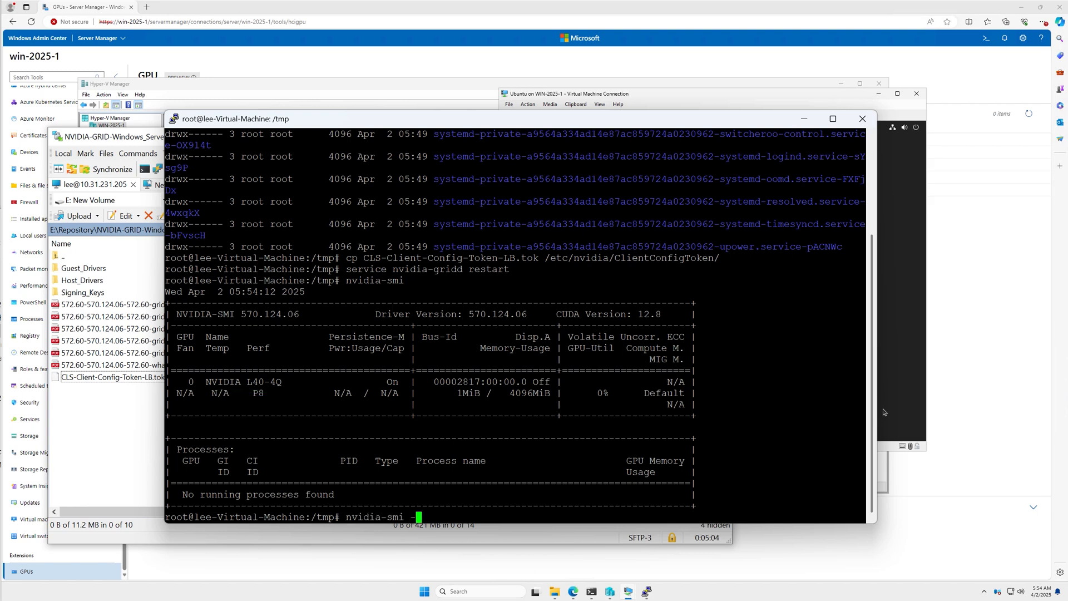
pyautogui.write('q |more')
pyautogui.press('Return')
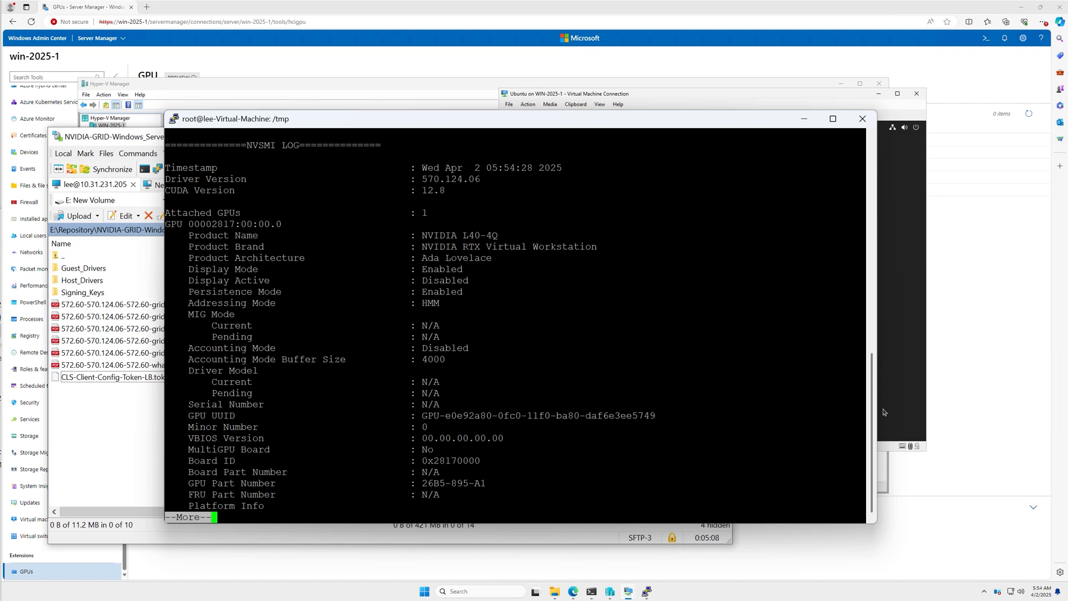
pyautogui.press('space')
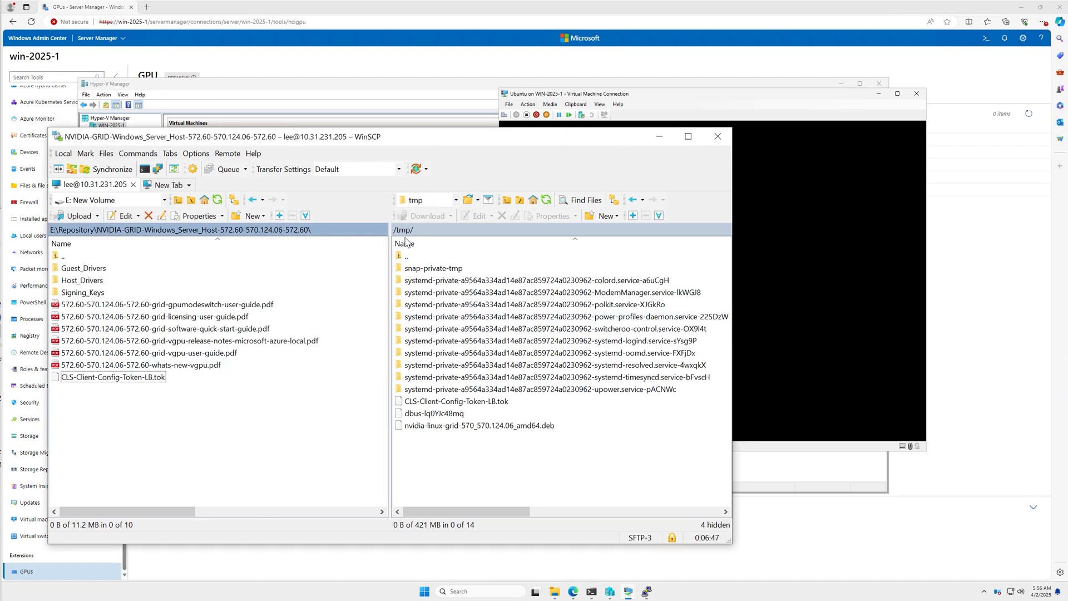
# In WinSCP, browse the VM's file system from the root to /var/log and open syslog in the editor.
pyautogui.click(395, 231)
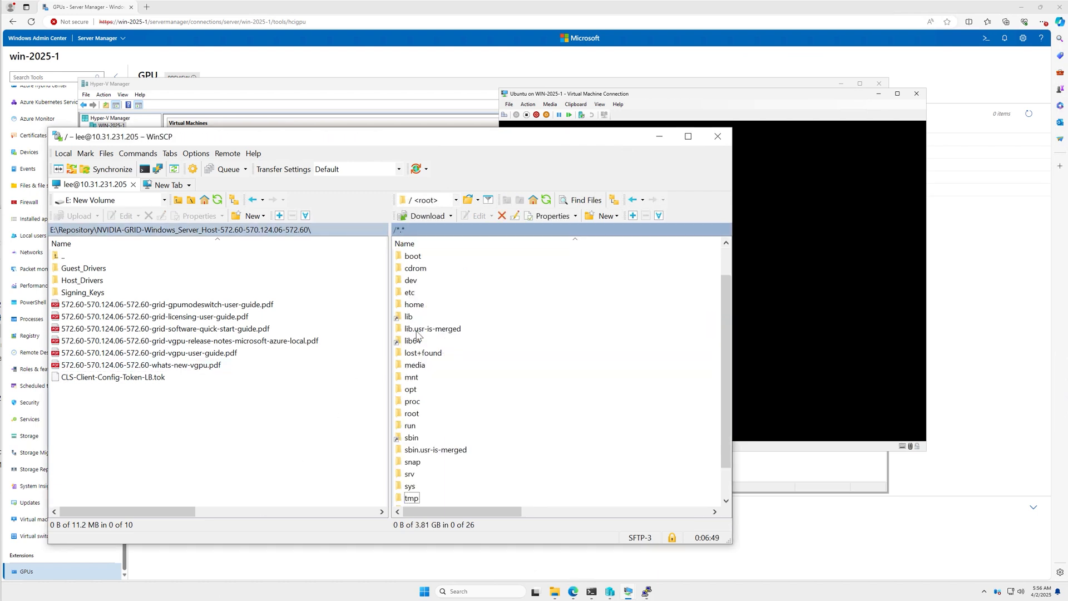
pyautogui.scroll(-1, 429, 483)
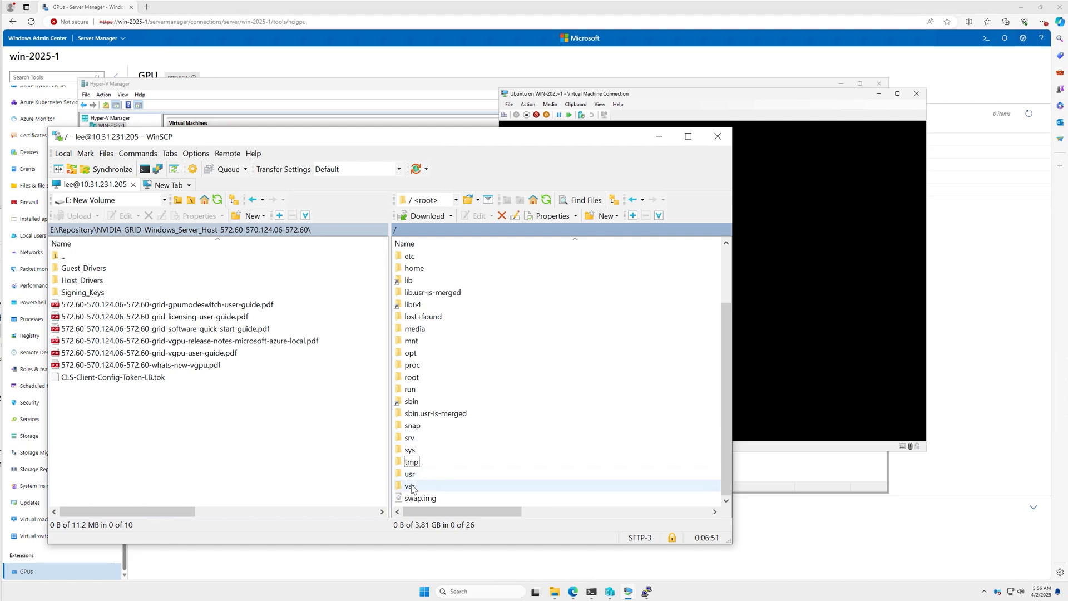
pyautogui.doubleClick(427, 488)
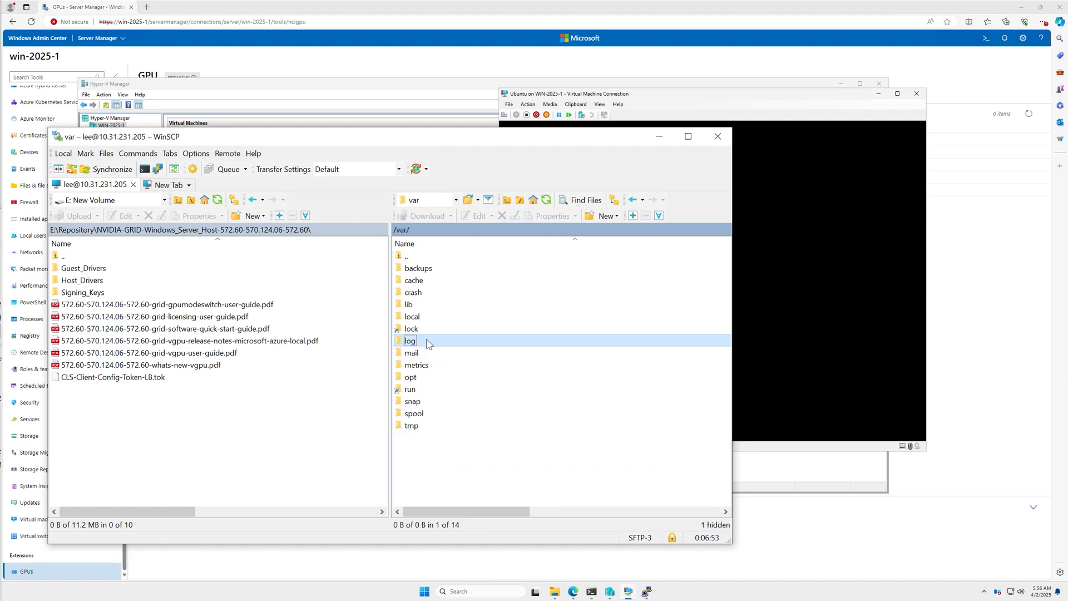
pyautogui.doubleClick(426, 341)
pyautogui.write('sy')
pyautogui.doubleClick(419, 499)
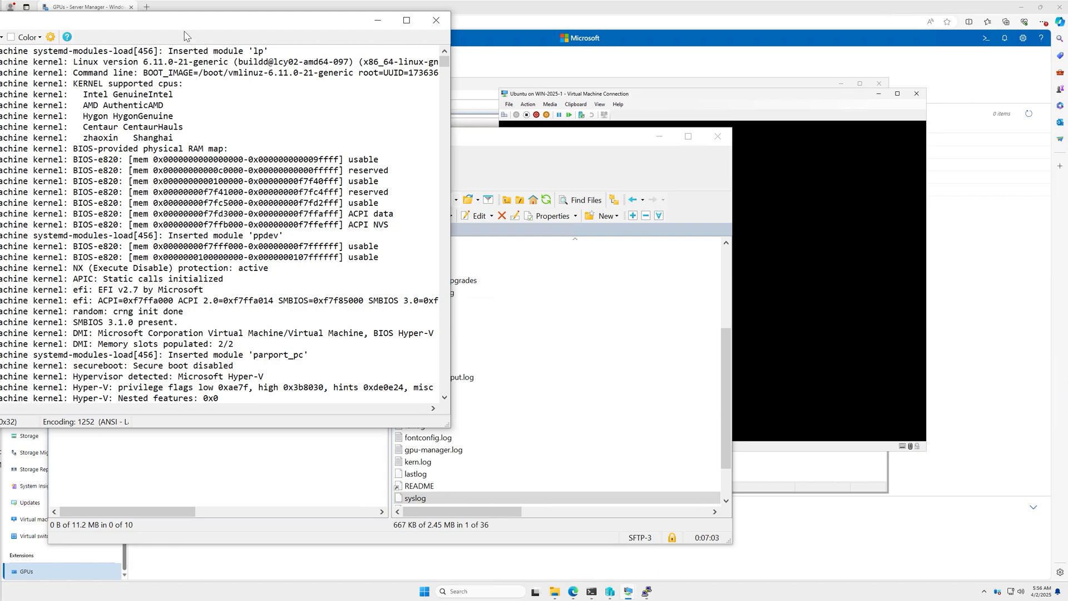
# Bring the syslog editor fully into view, go to the log's end, and highlight the latest nvidia-gridd license request and acquisition entries.
pyautogui.moveTo(194, 24); pyautogui.dragTo(324, 73)
pyautogui.moveTo(443, 127); pyautogui.dragTo(537, 138)
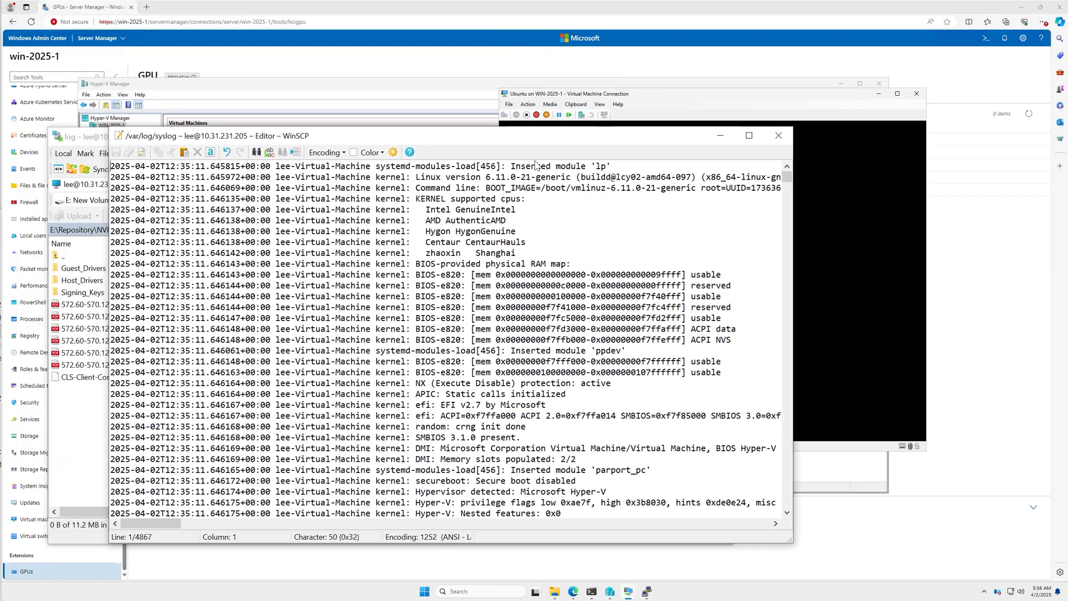
pyautogui.moveTo(787, 181); pyautogui.dragTo(793, 522)
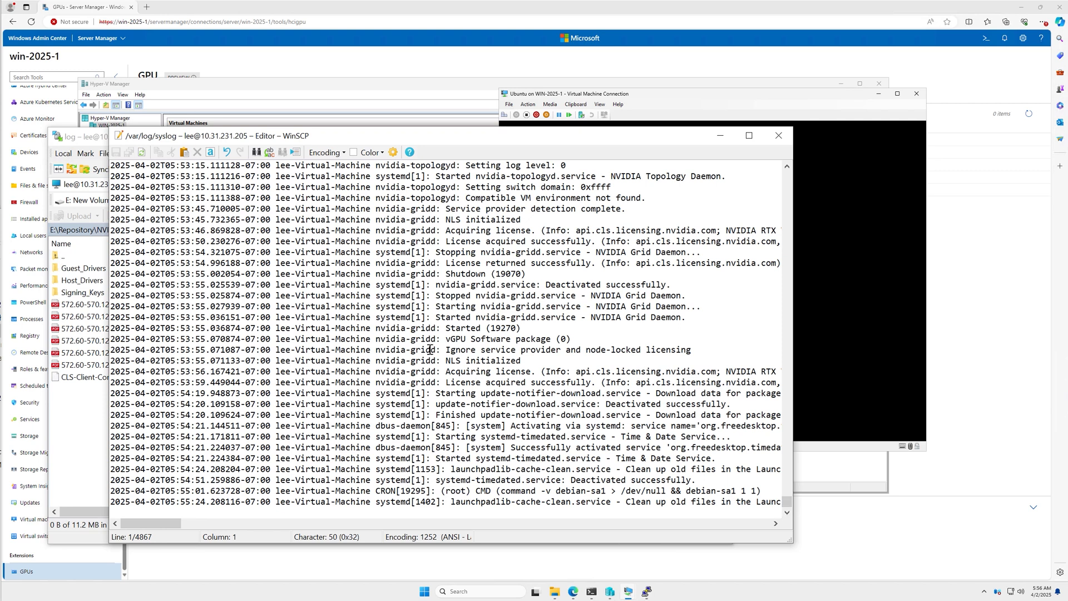
pyautogui.click(376, 371)
pyautogui.moveTo(407, 374); pyautogui.dragTo(714, 373)
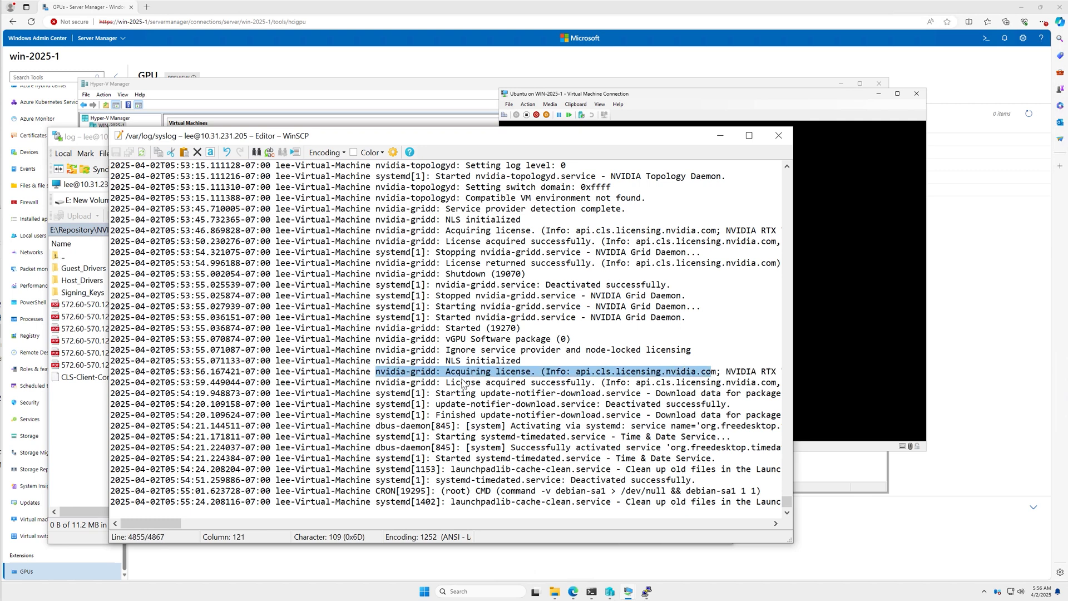
pyautogui.moveTo(447, 382); pyautogui.dragTo(601, 382)
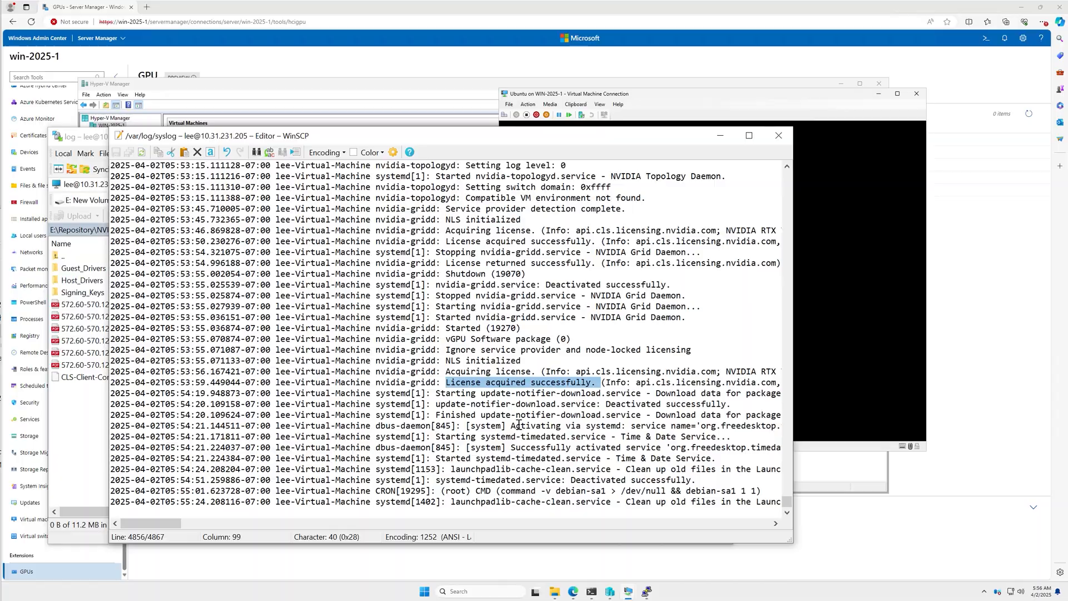